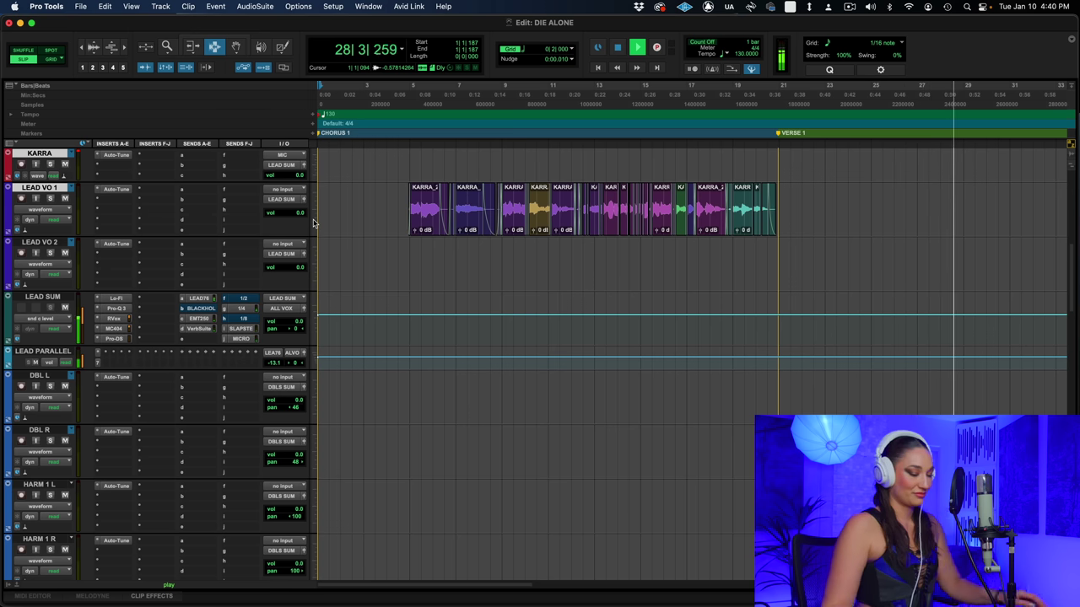
Enable Grid mode and duplicate the LEAD VO 1 chorus clips from bars 5 to 37 so the copy begins at bar 37
scroll(714, 301, up, 3)
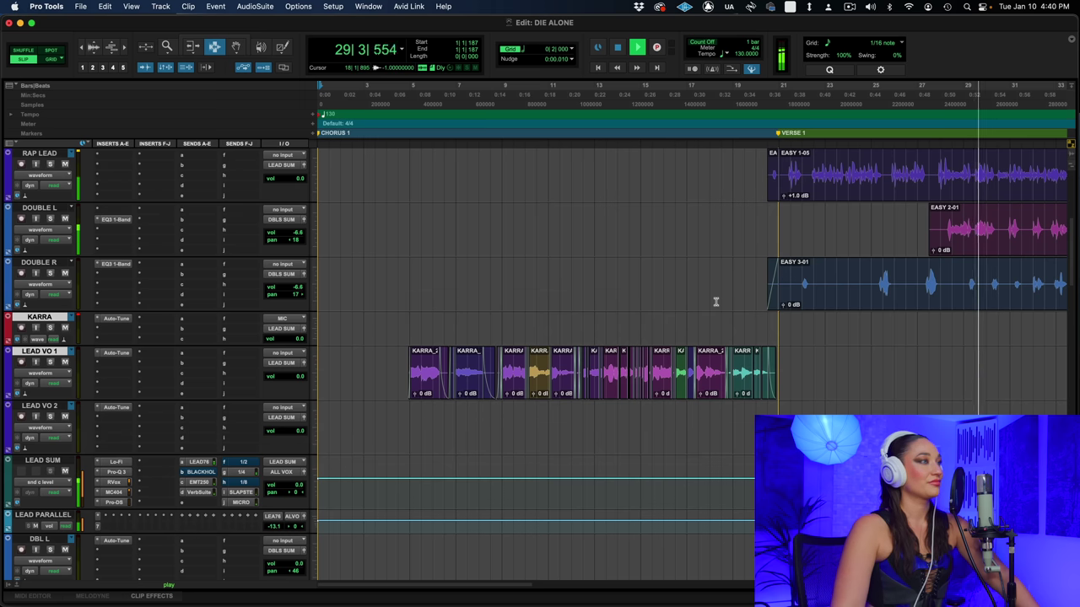
scroll(713, 294, up, 2)
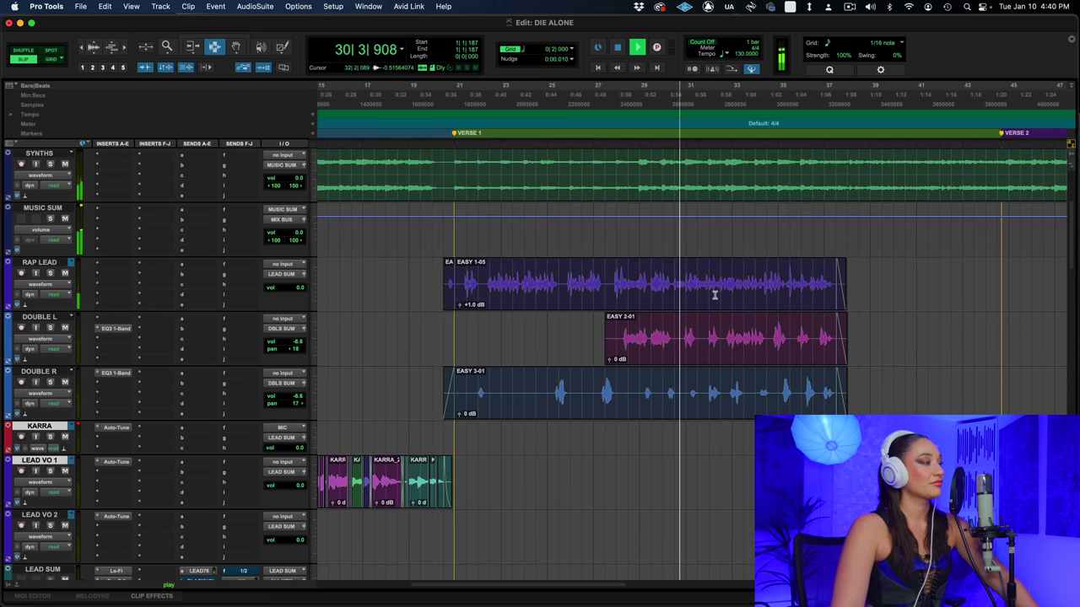
scroll(713, 293, down, 1)
key(r)
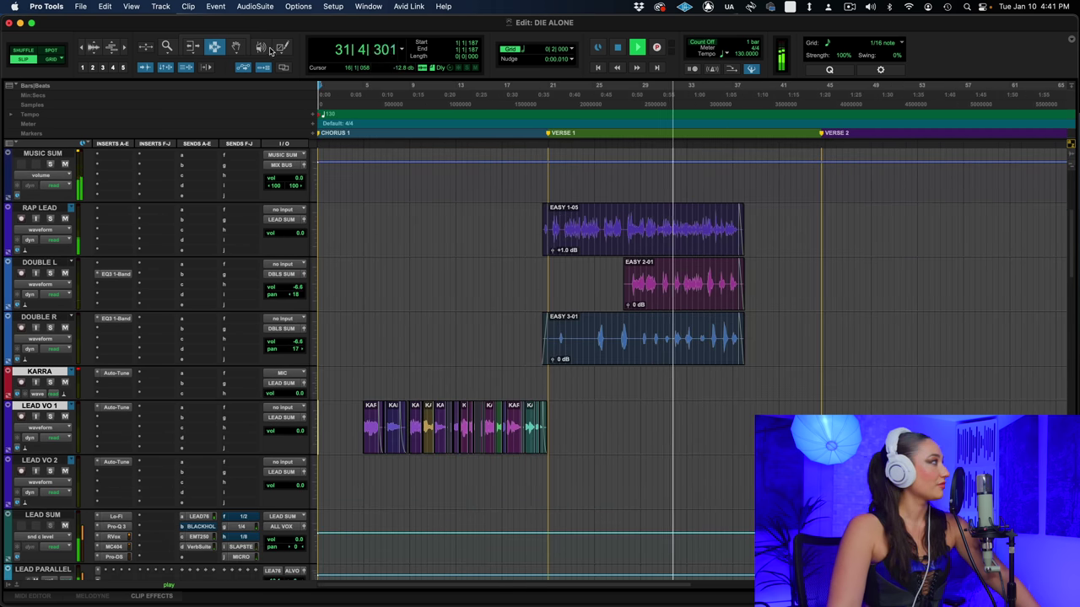
click(55, 60)
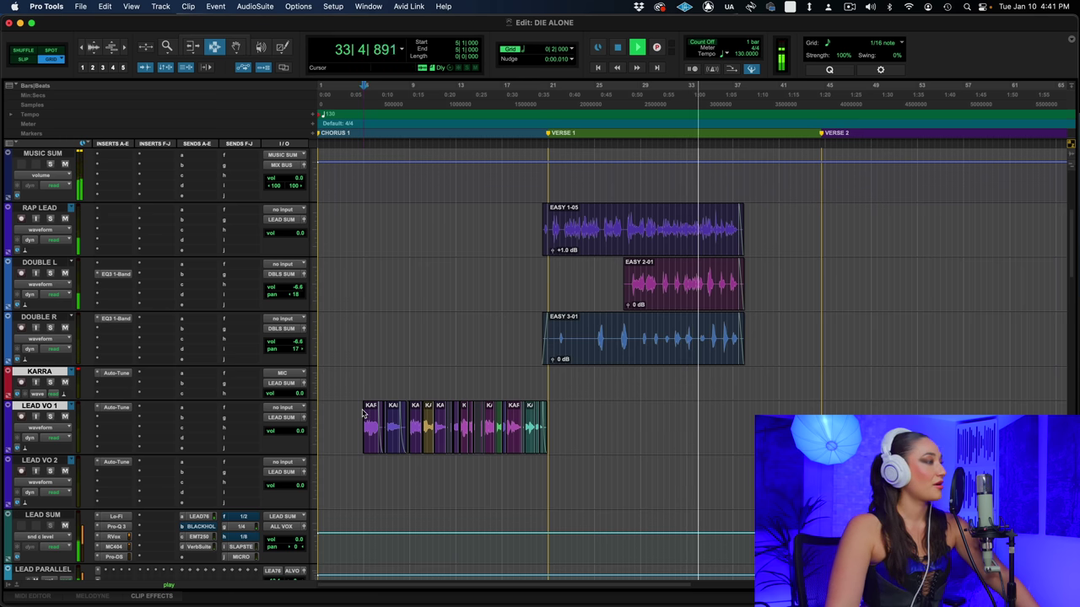
drag(364, 413, 743, 433)
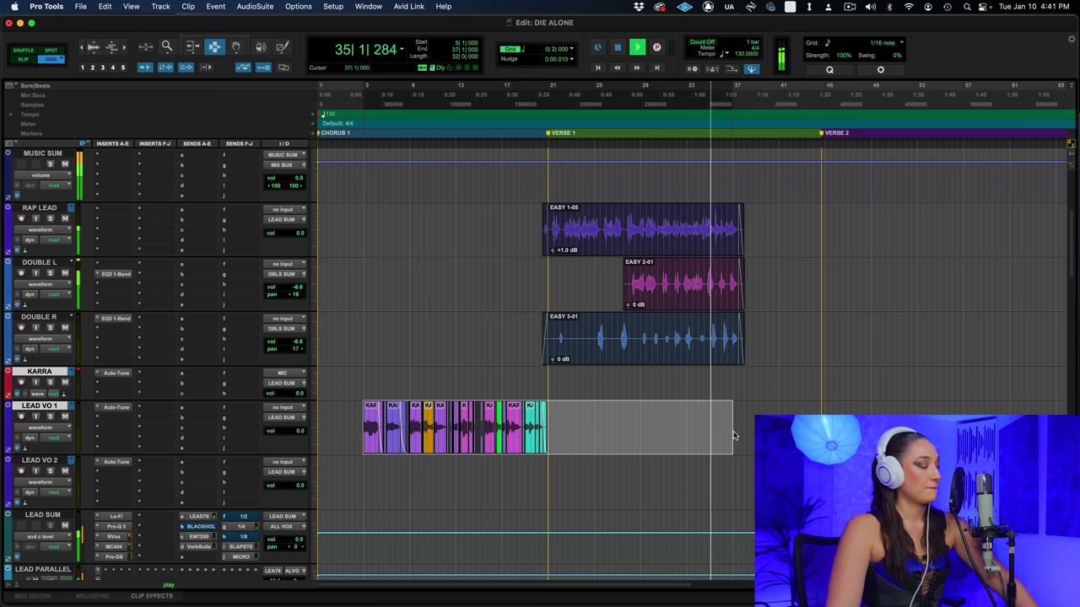
key(super+d)
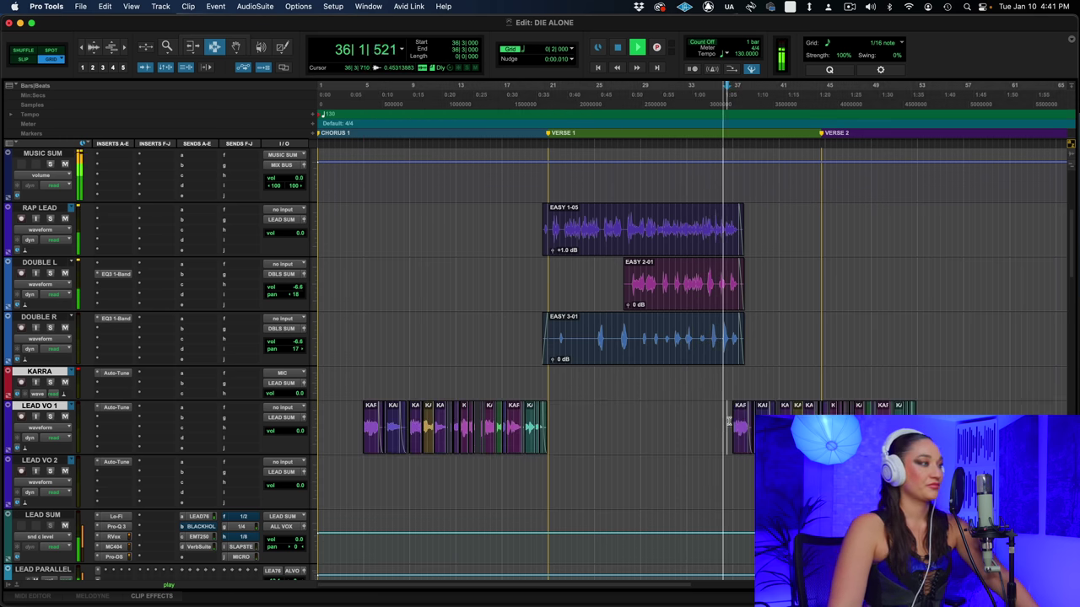
key(super+bracketright)
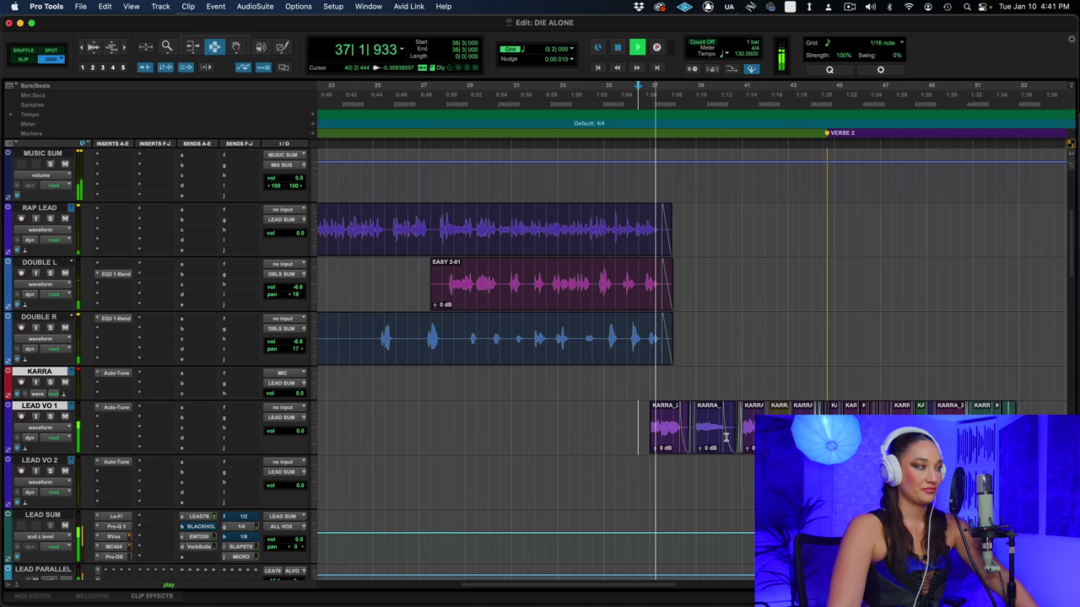
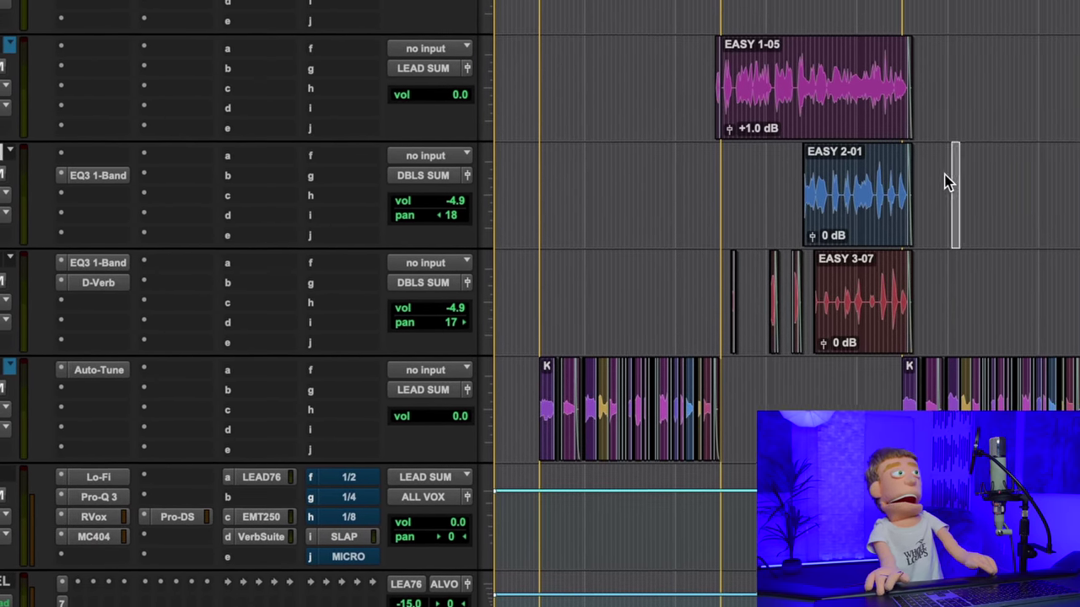
Display the Lo-Fi distortion automation on the LEAD SUM track and play the transition into Verse 1
drag(1054, 148, 774, 260)
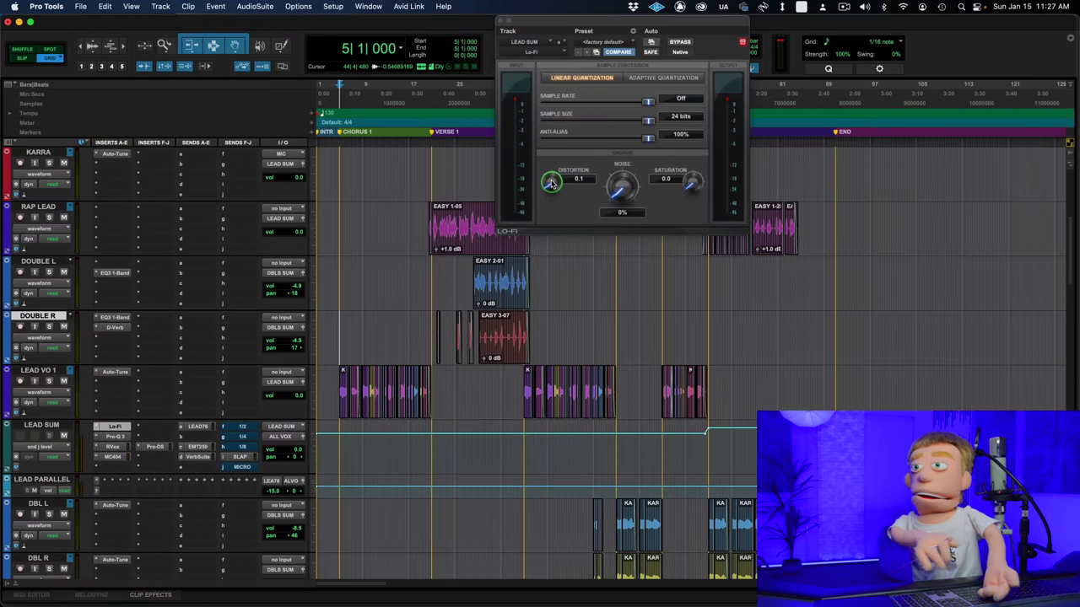
ctrl+super+click(551, 183)
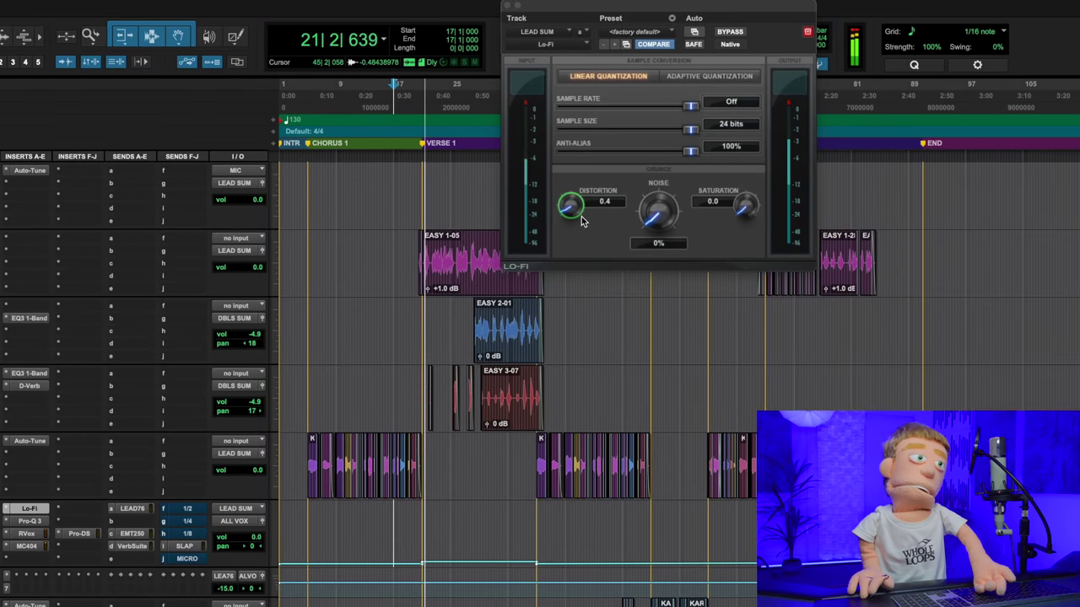
drag(560, 192, 560, 186)
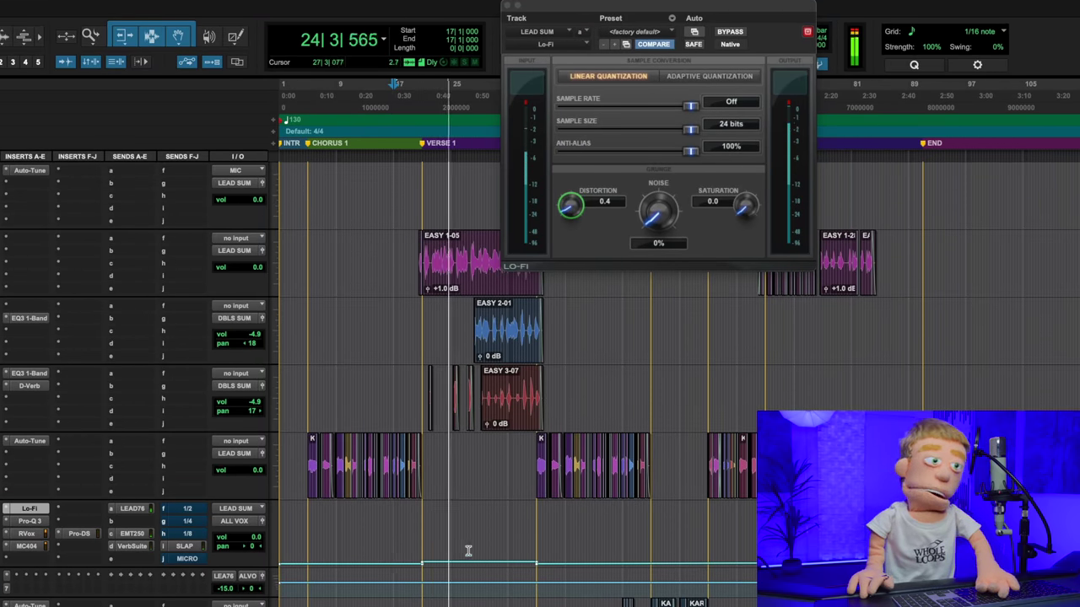
key(space)
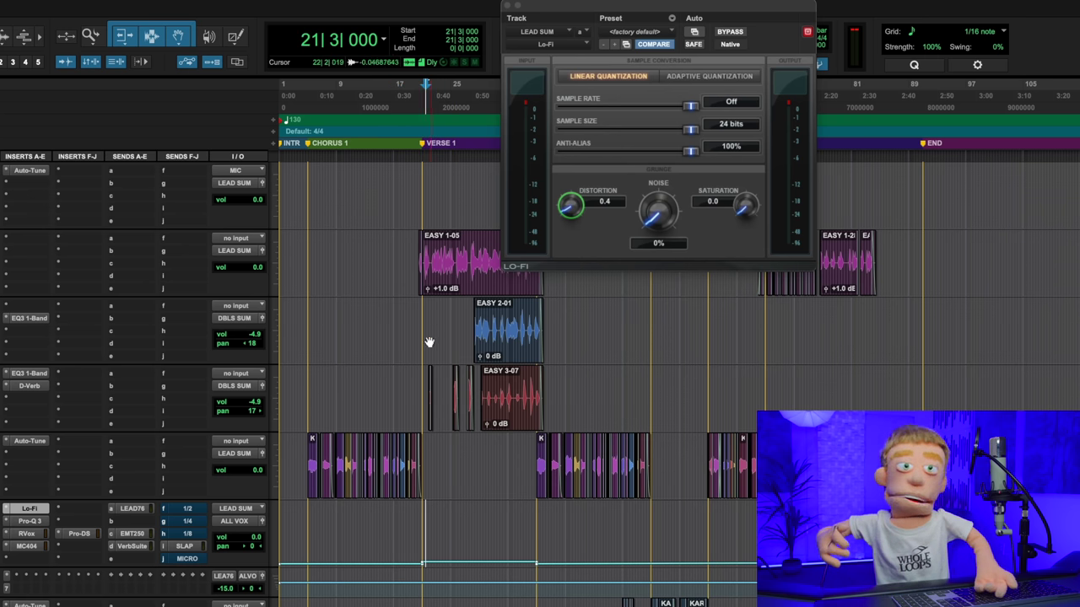
key(space)
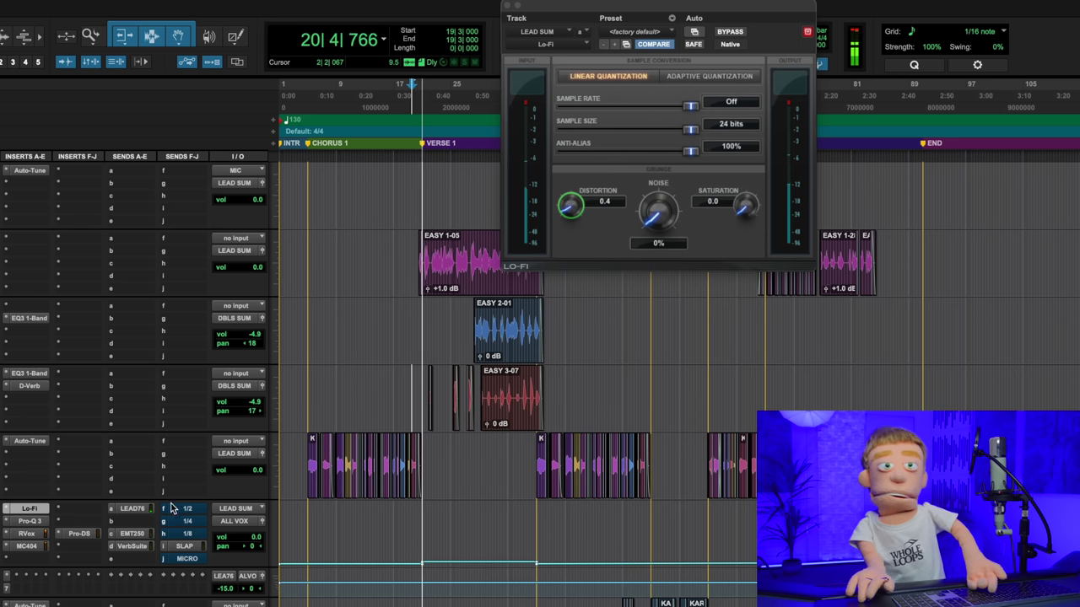
Open Pro-Q 3 on LEAD SUM and display the automation for its low-cut band's frequency on the track
click(27, 521)
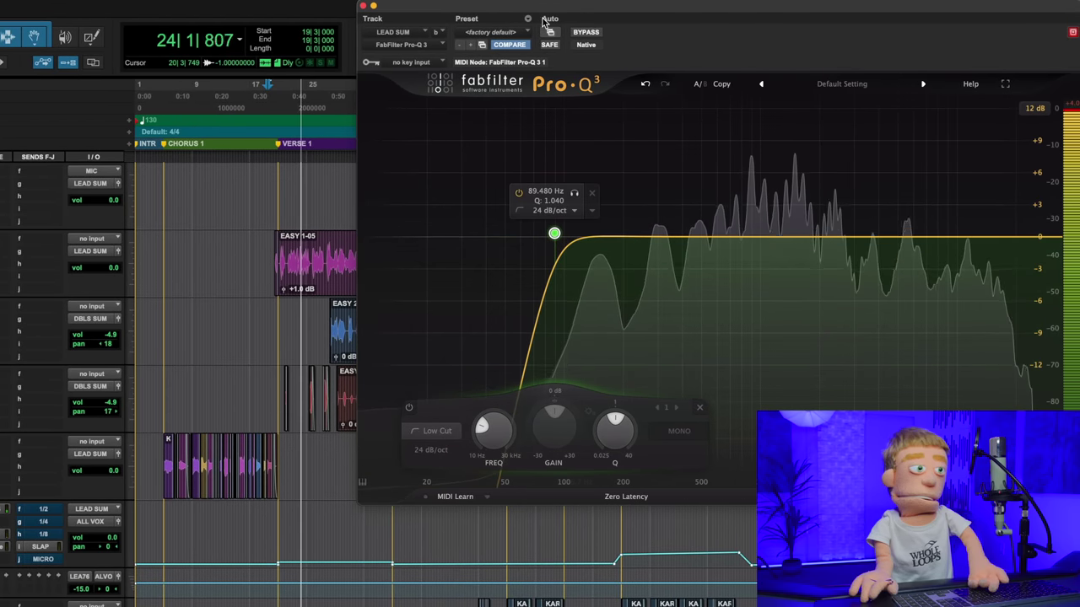
drag(554, 12, 572, 14)
key(space)
mouse_move(572, 236)
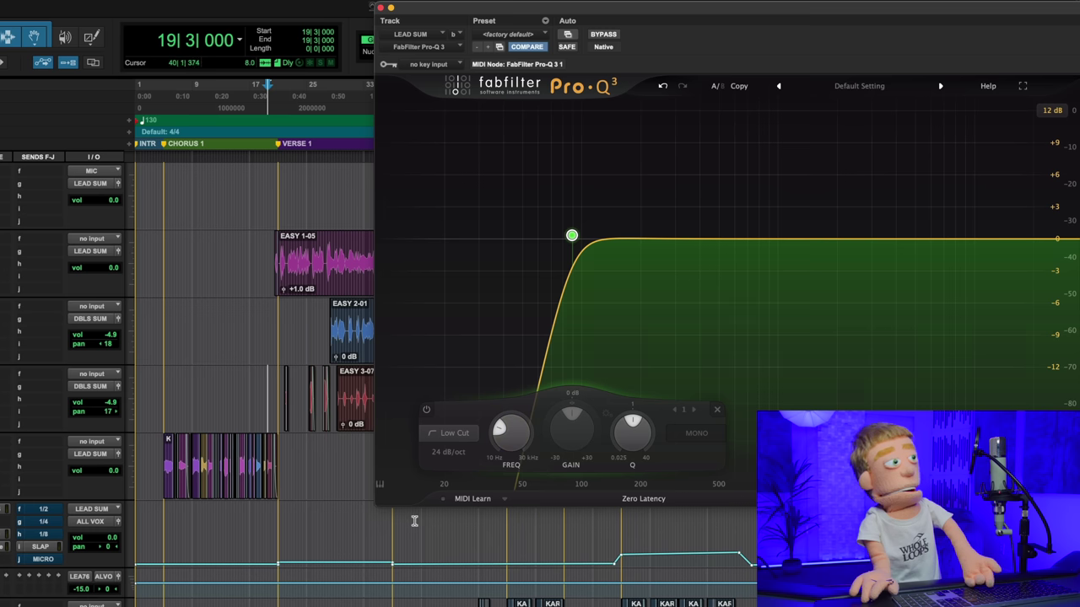
ctrl+super+click(510, 432)
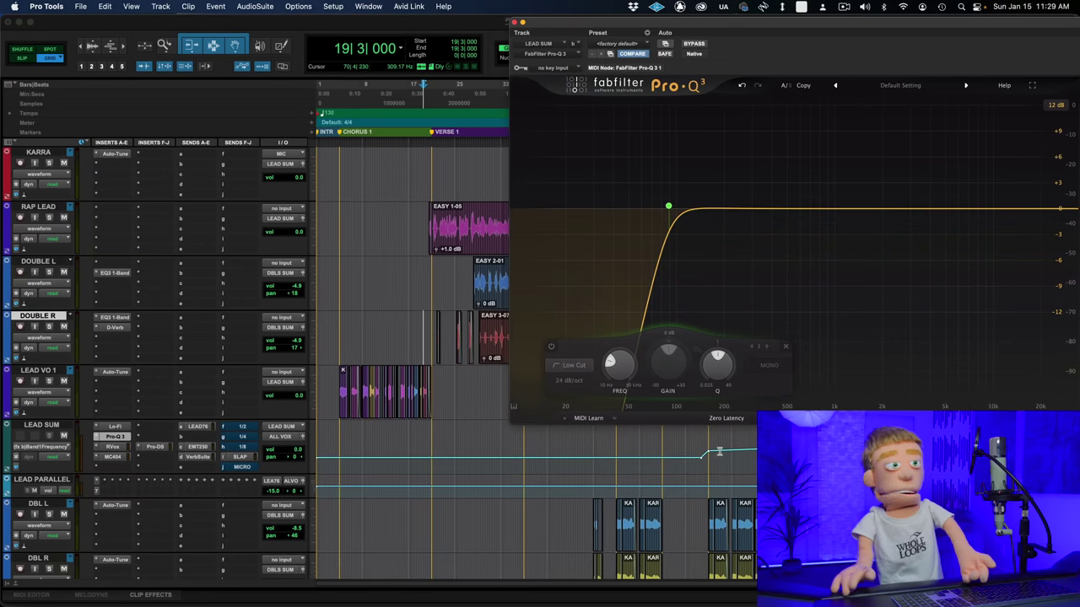
Lower the low-cut frequency automation to about 75 Hz across Verse 1 on LEAD SUM and play from the verse start
drag(523, 456, 445, 462)
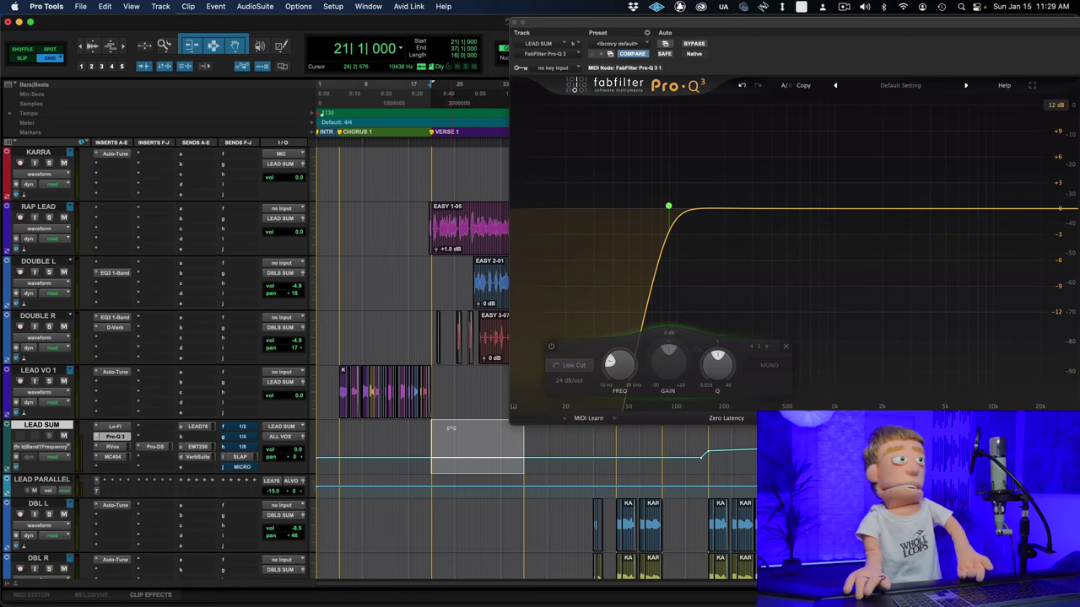
drag(452, 428, 443, 432)
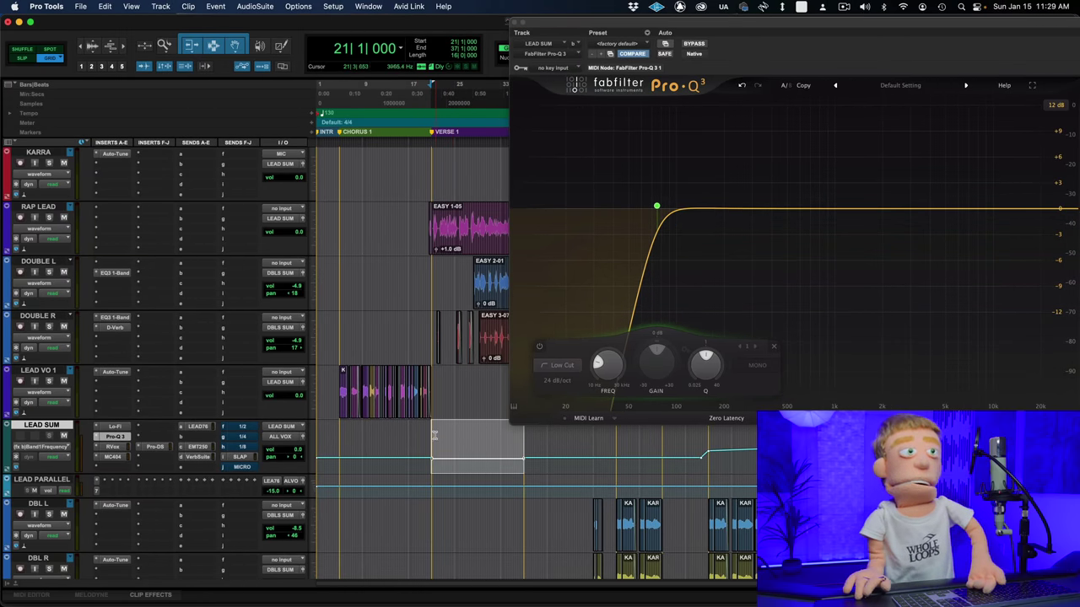
click(431, 441)
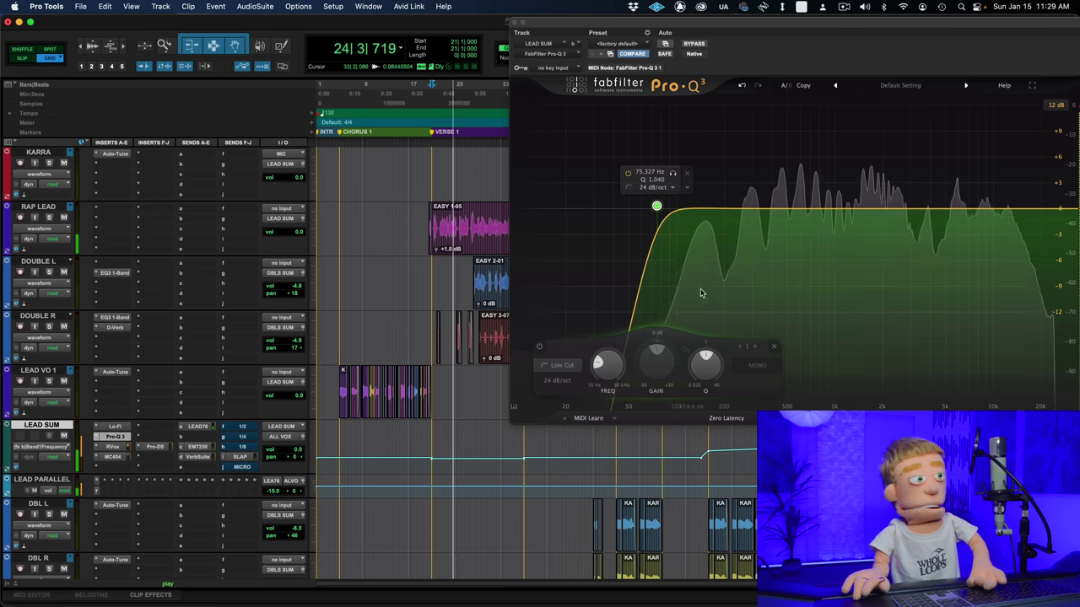
Raise the Pro-Q 3 low-cut band's Q slightly to form a small bump at the cutoff, and close the plug-in
mouse_move(707, 366)
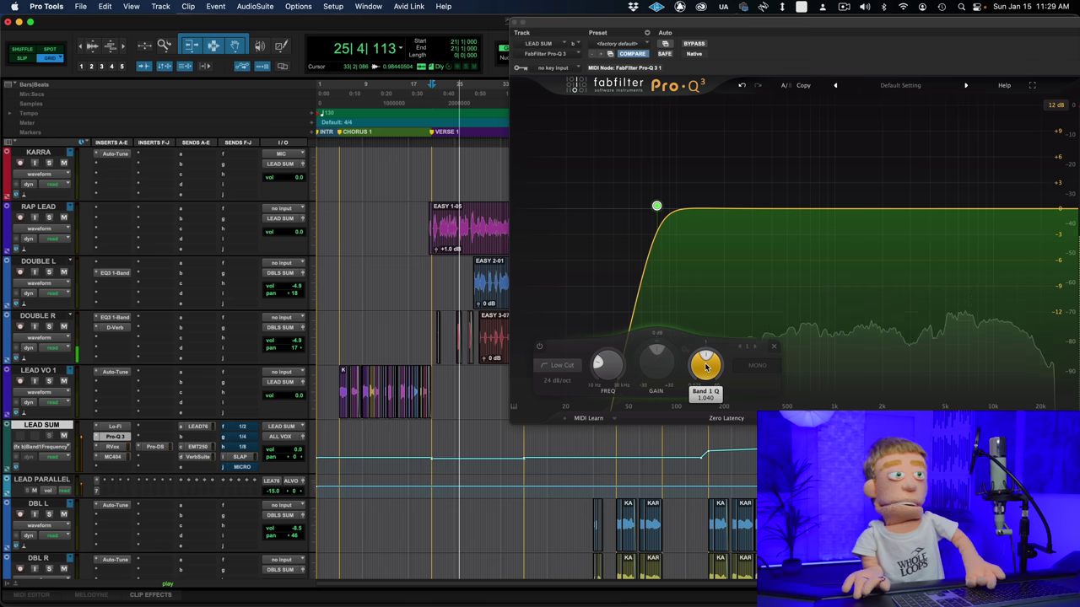
mouse_move(708, 366)
mouse_down()
mouse_move(708, 327)
mouse_move(705, 355)
mouse_up()
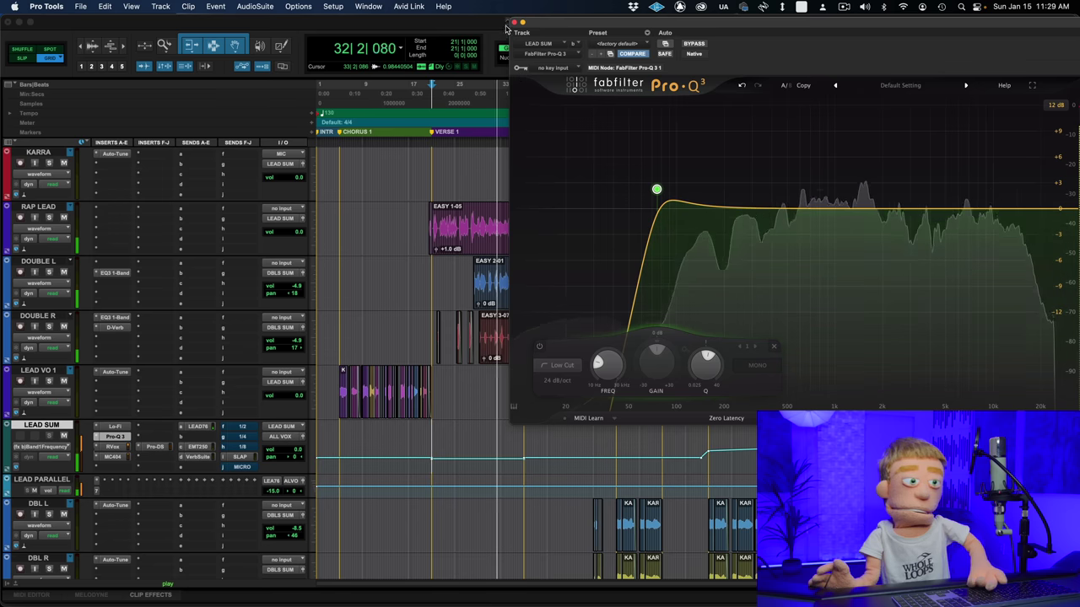
click(521, 22)
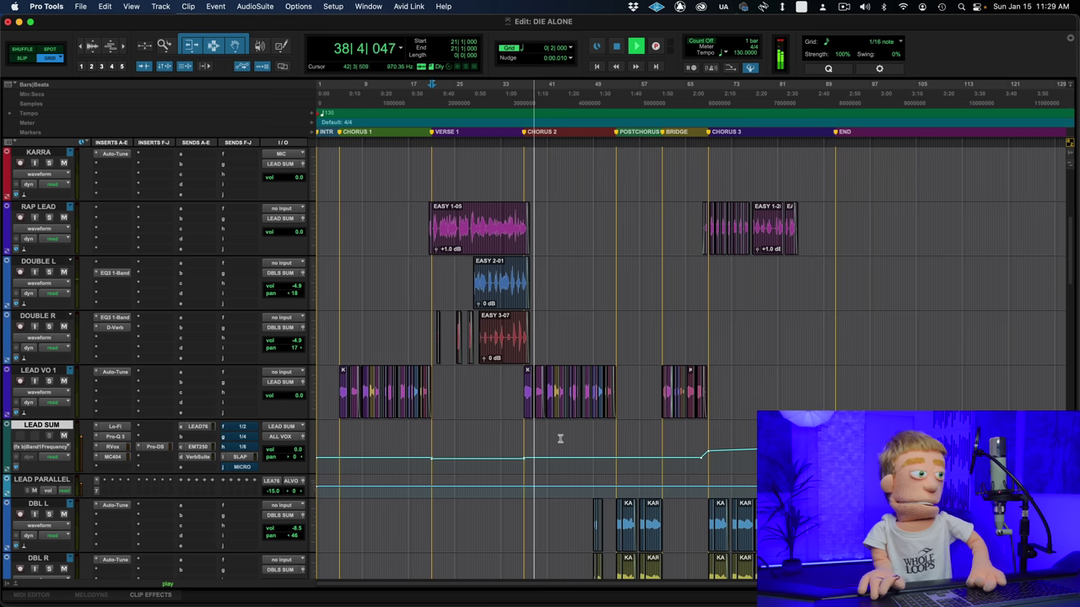
Reopen Pro-Q 3 on LEAD SUM to compare the automated low-cut frequency in Chorus 2 and Verse 1, and close it
click(116, 436)
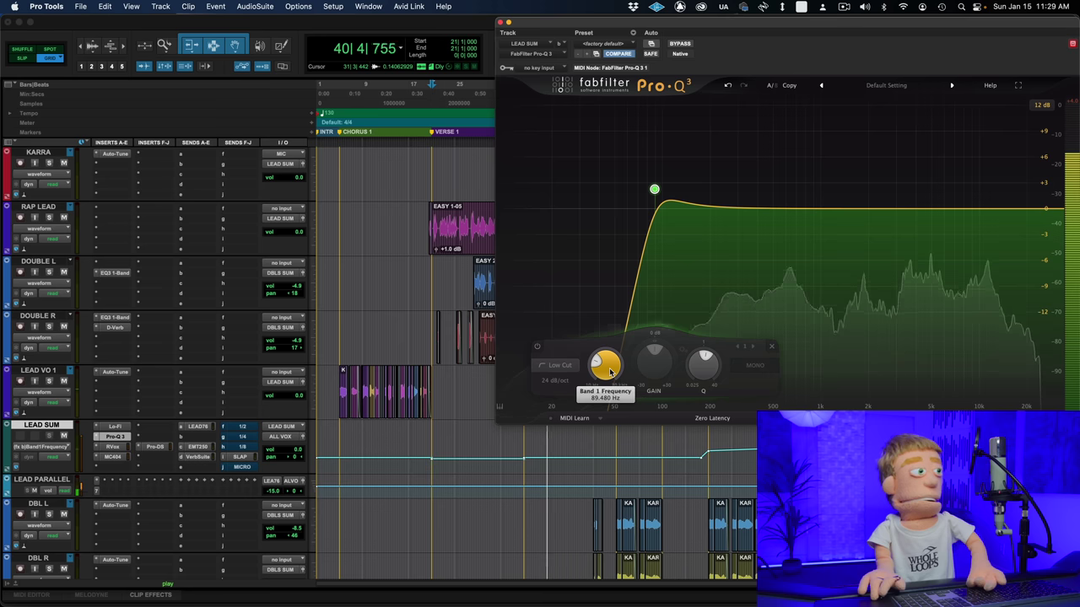
key(space)
drag(596, 363, 594, 375)
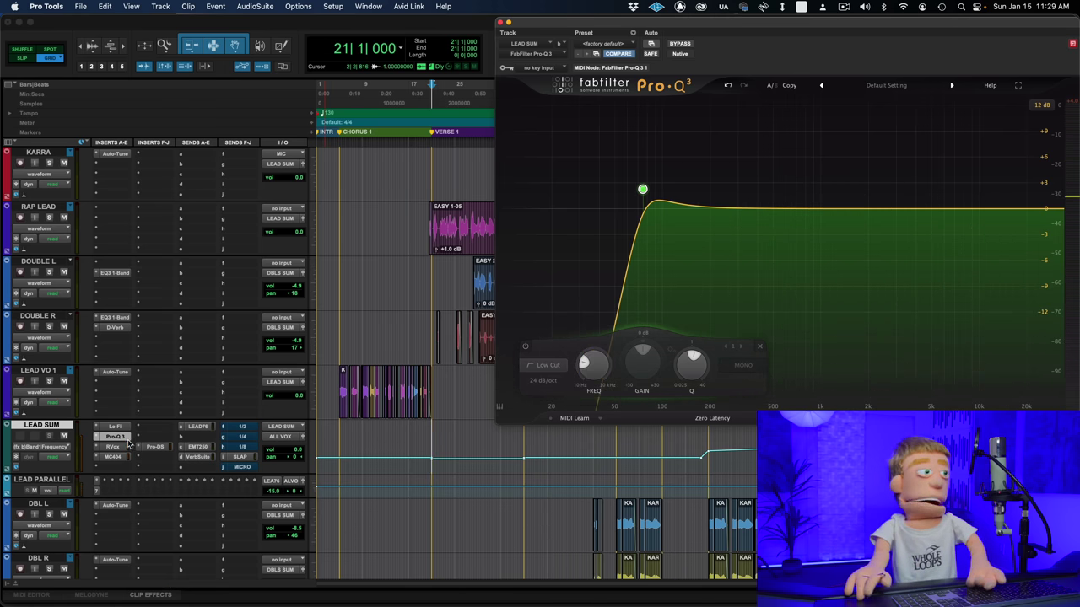
click(501, 22)
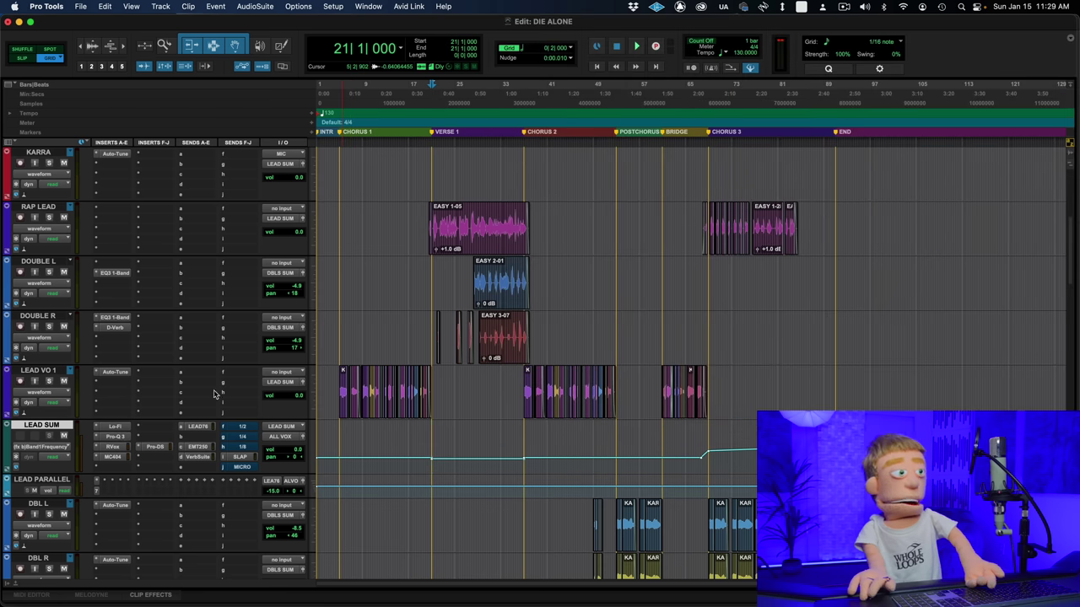
Open the MC404 multiband compressor on LEAD SUM and start playback from shortly before Verse 1
click(112, 447)
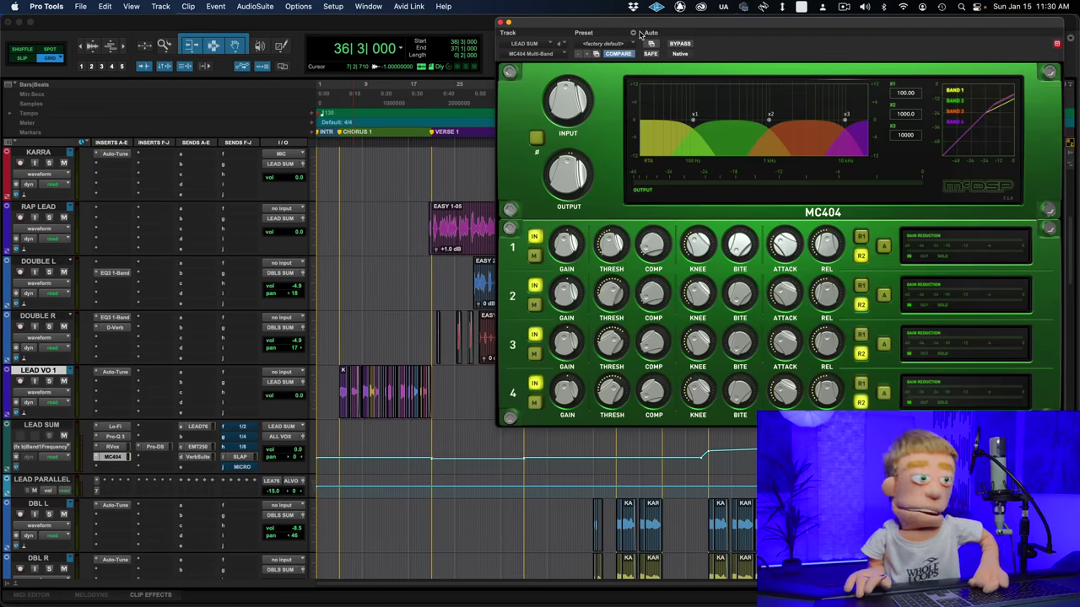
drag(639, 32, 653, 36)
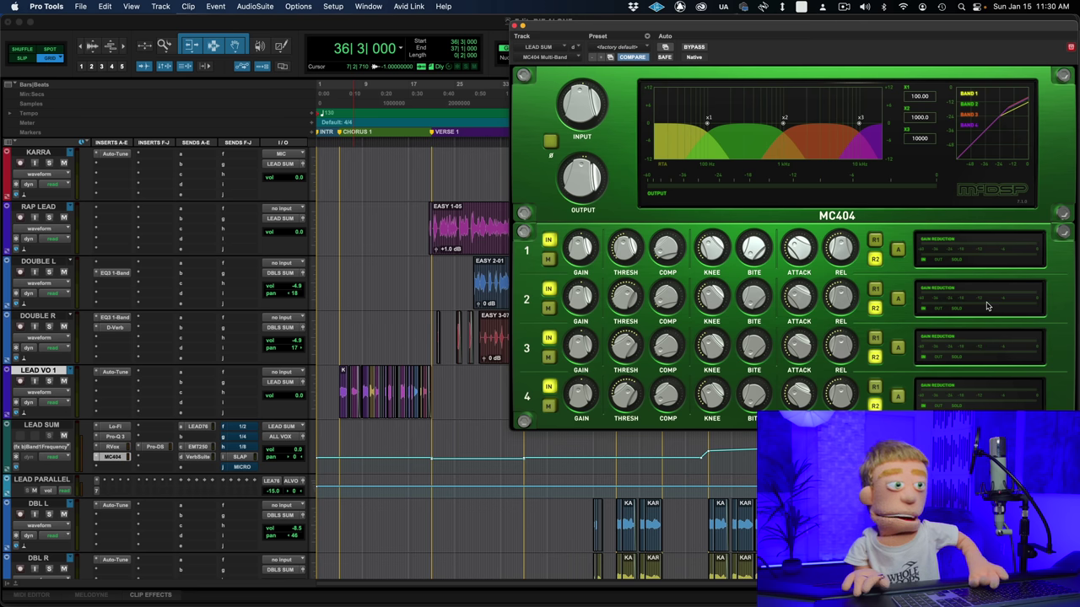
click(412, 329)
key(space)
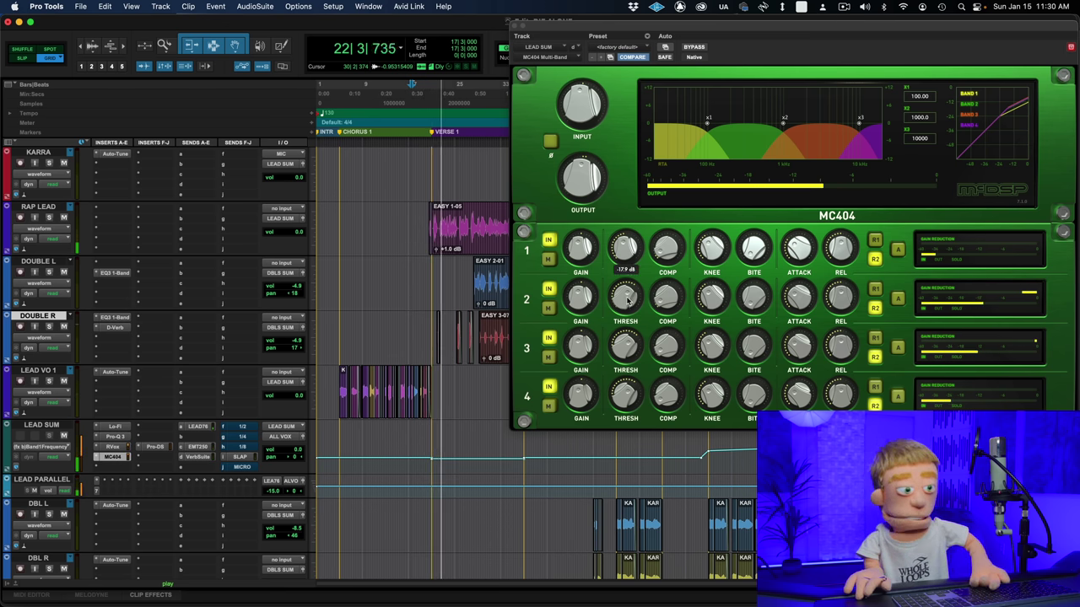
Check the MC404's band 2 and 3 thresholds and its output level during playback, and close the plug-in
drag(628, 301, 629, 293)
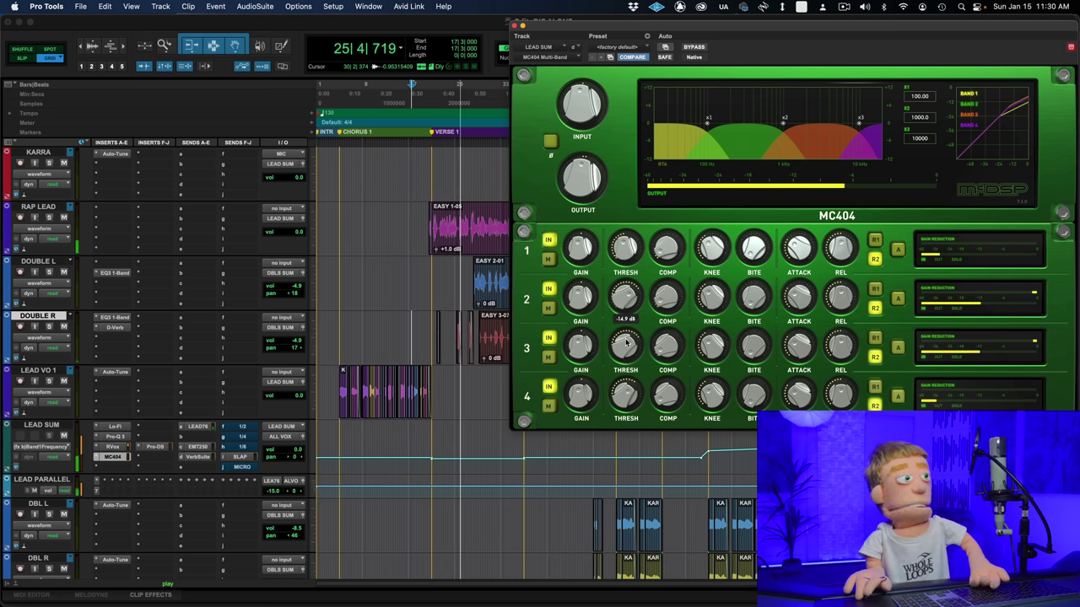
drag(625, 342, 625, 342)
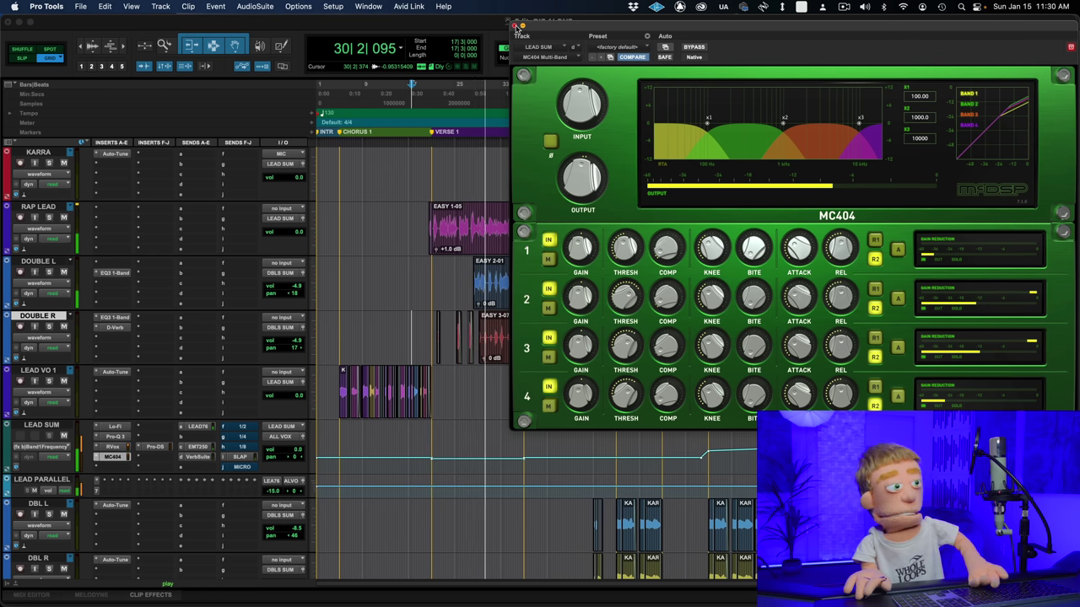
mouse_move(582, 179)
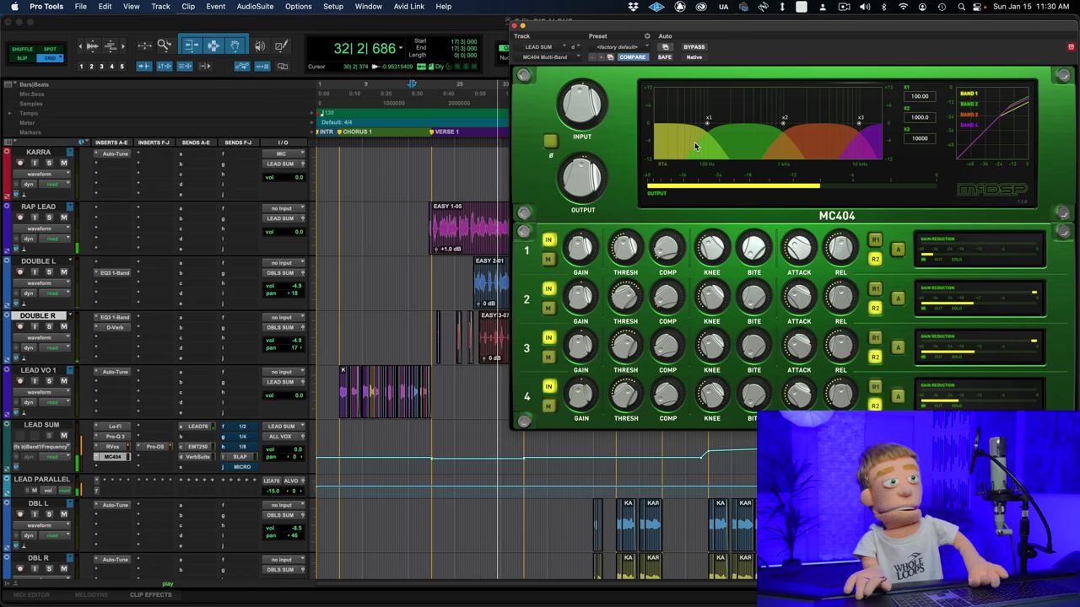
drag(593, 177, 584, 179)
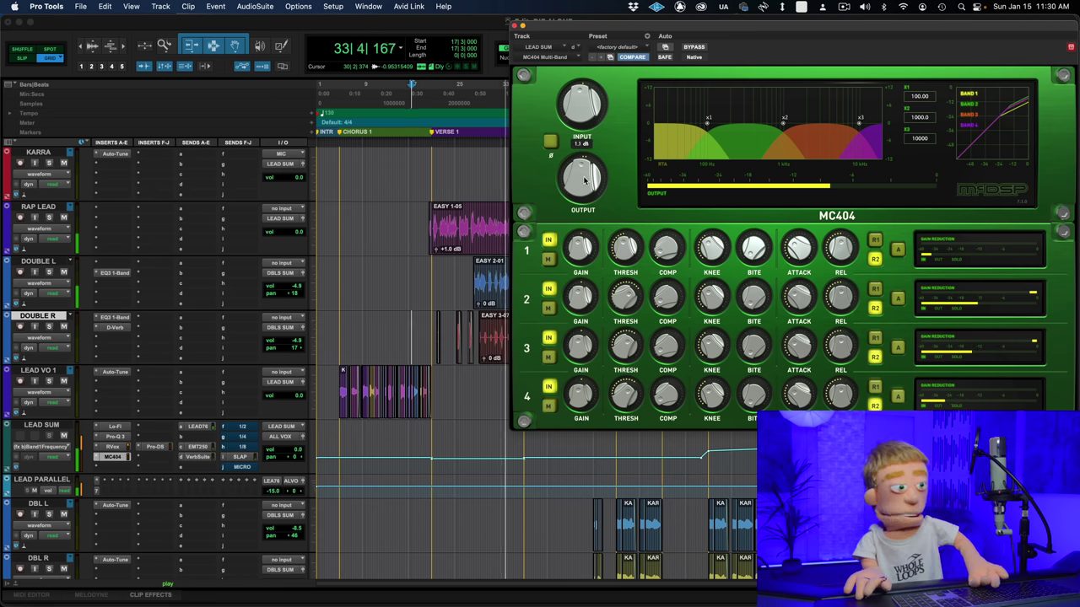
click(514, 26)
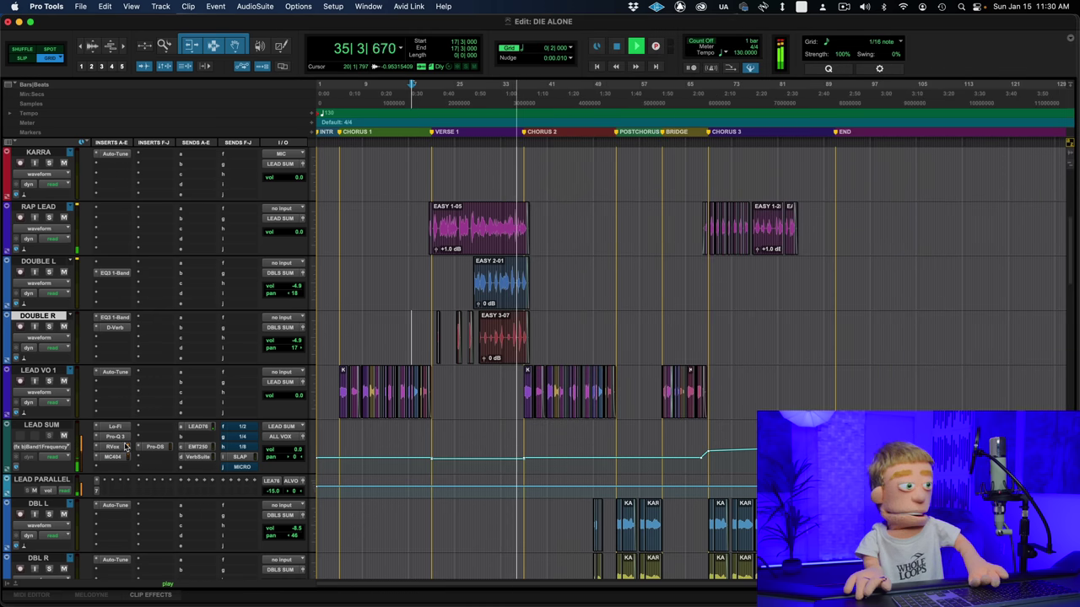
Open the Pro-DS de-esser on LEAD SUM and check its threshold setting during playback
click(156, 449)
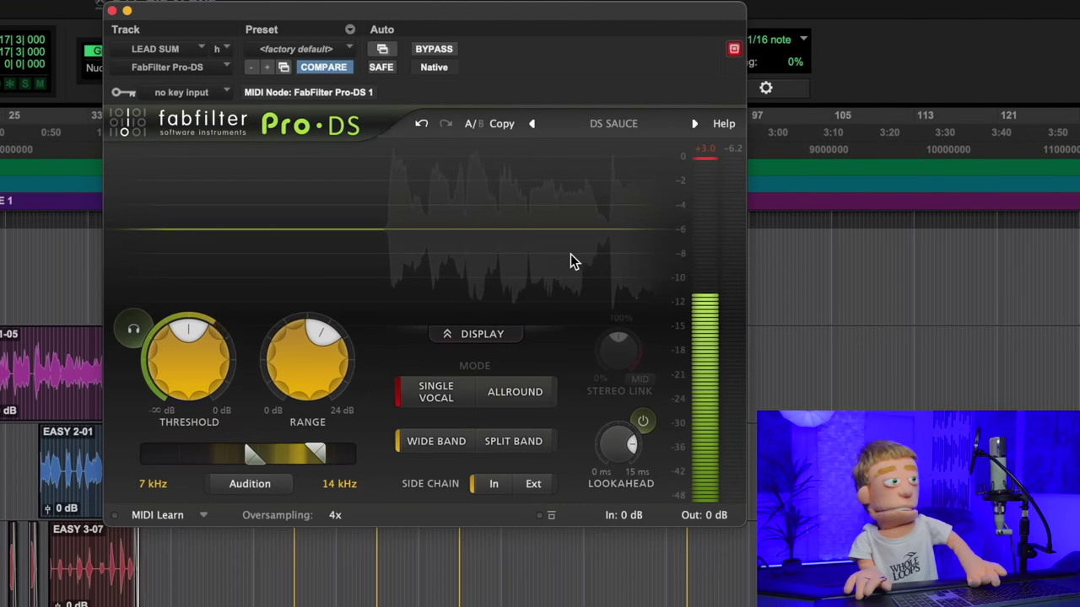
drag(194, 371, 251, 352)
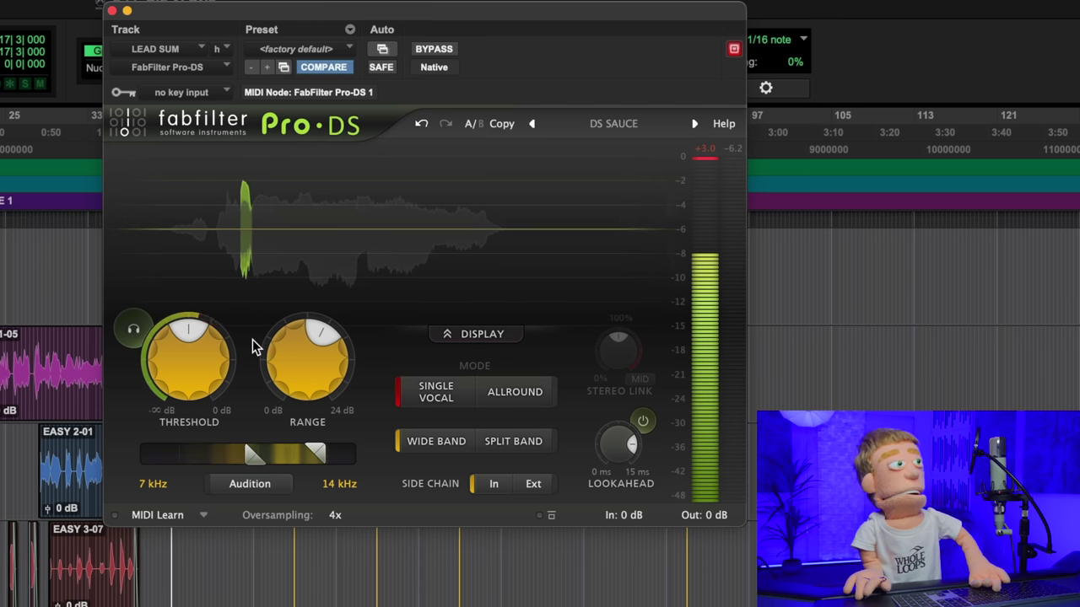
Close the Pro-DS on LEAD SUM, open the CLA-76 on LEAD PARALLEL, and check its output setting
mouse_move(274, 346)
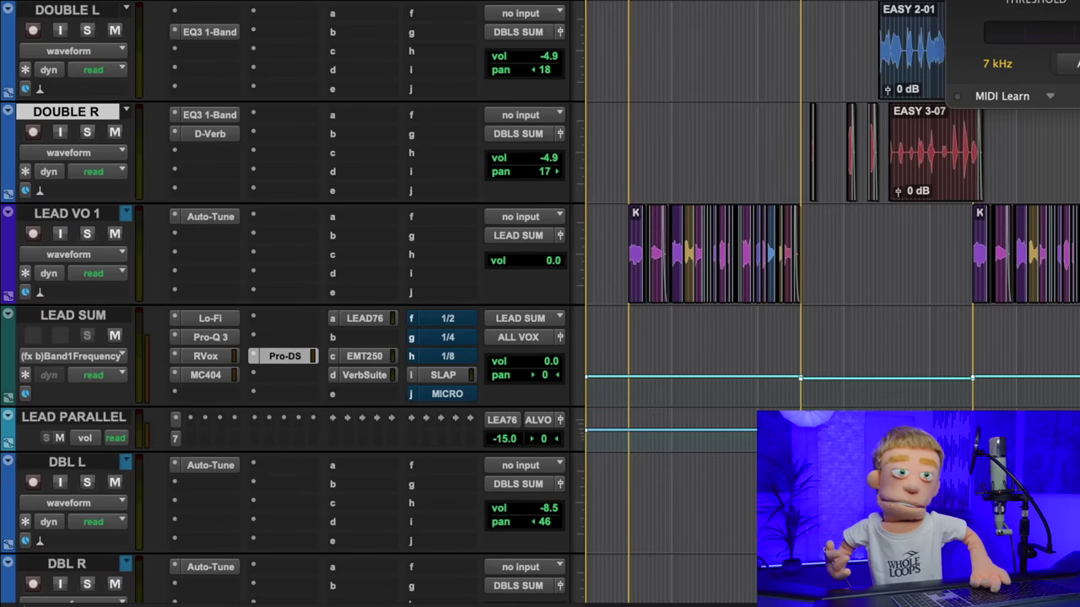
click(285, 355)
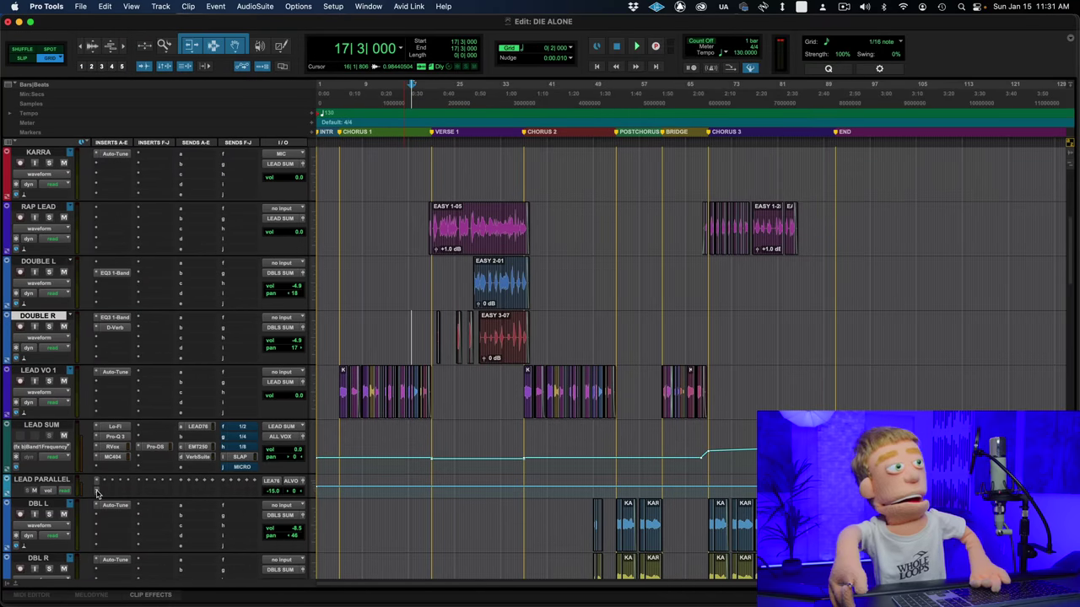
click(105, 471)
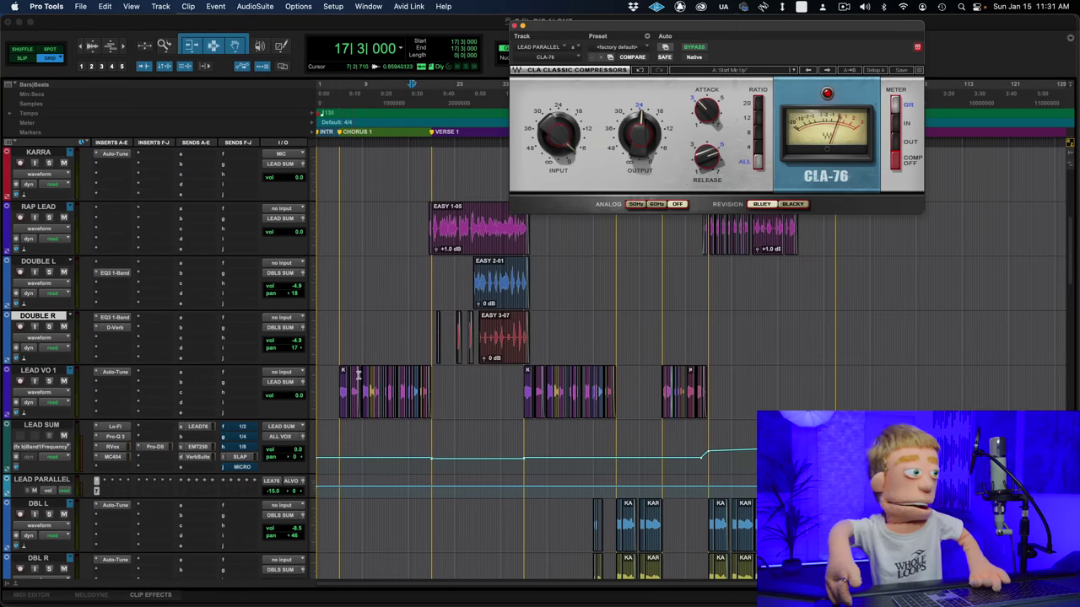
click(357, 375)
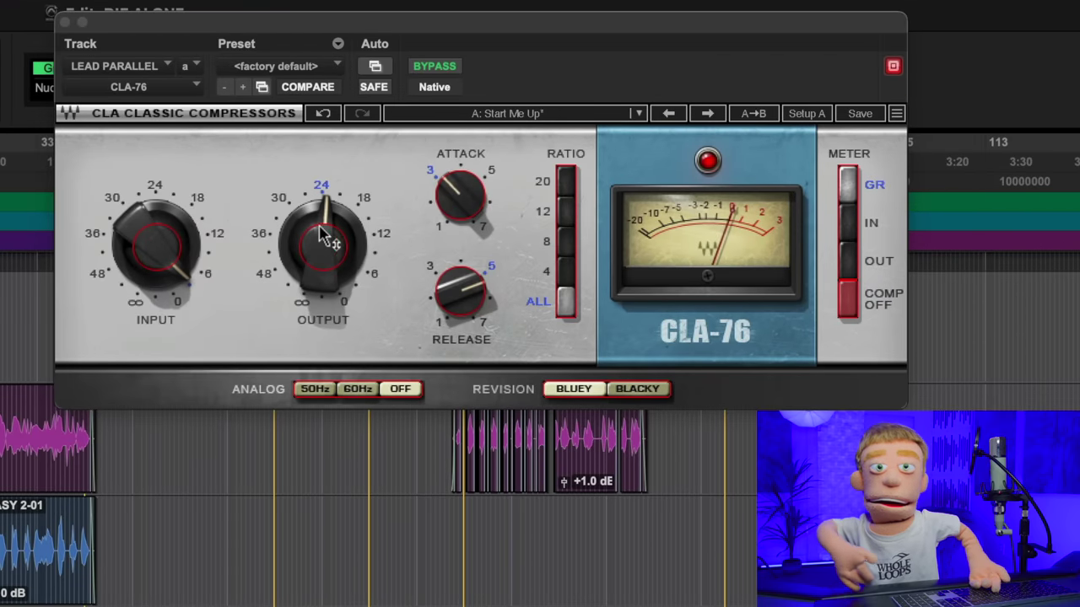
click(313, 265)
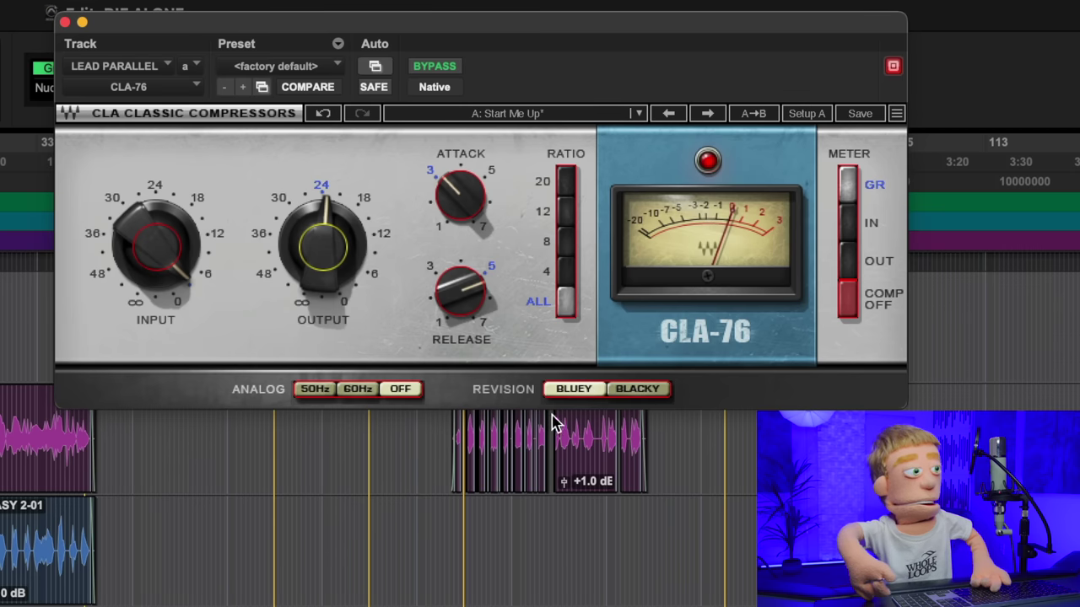
Compare the CLA-76's Bluey and Blacky revisions on LEAD PARALLEL and leave it on Blacky
click(637, 390)
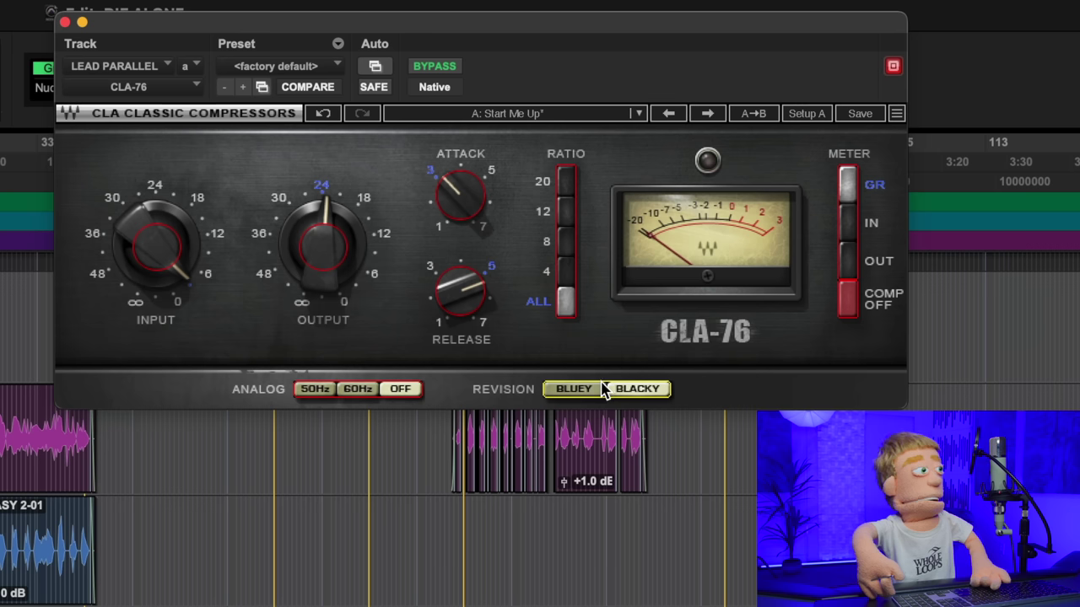
click(575, 389)
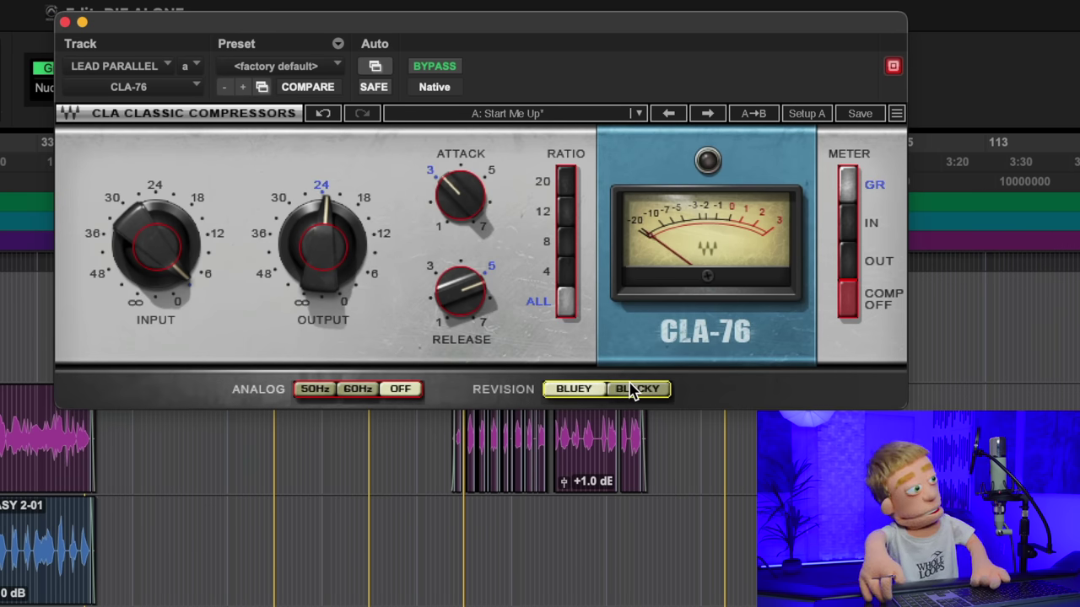
click(633, 390)
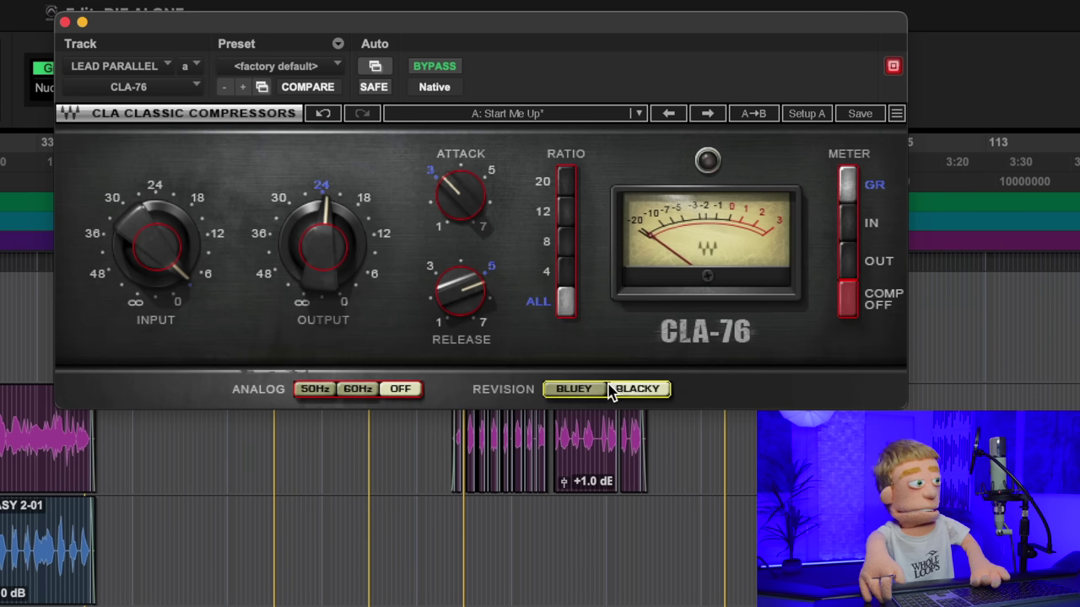
click(576, 389)
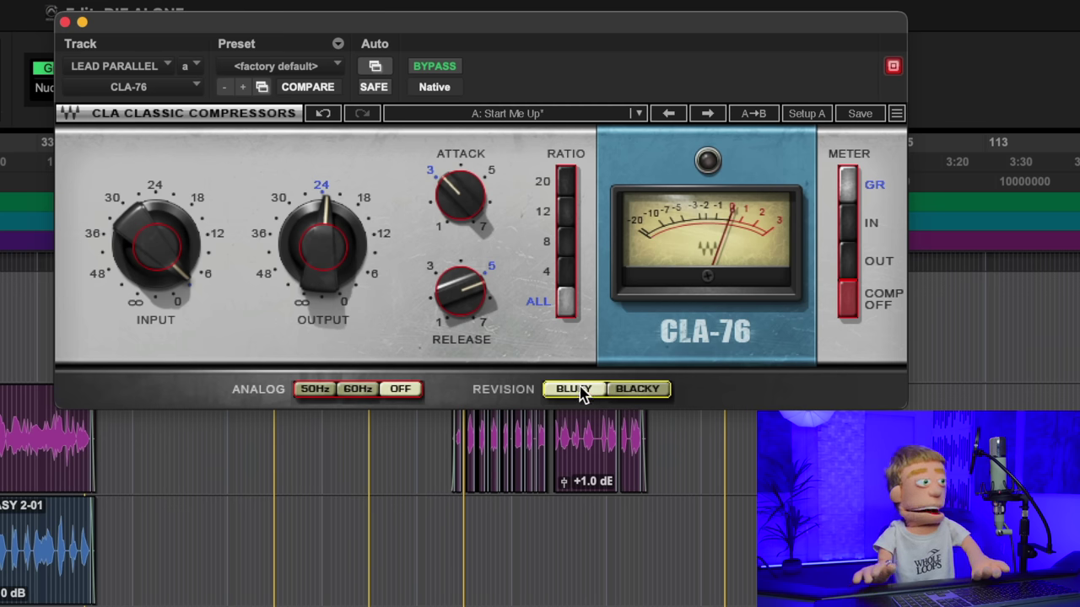
click(643, 389)
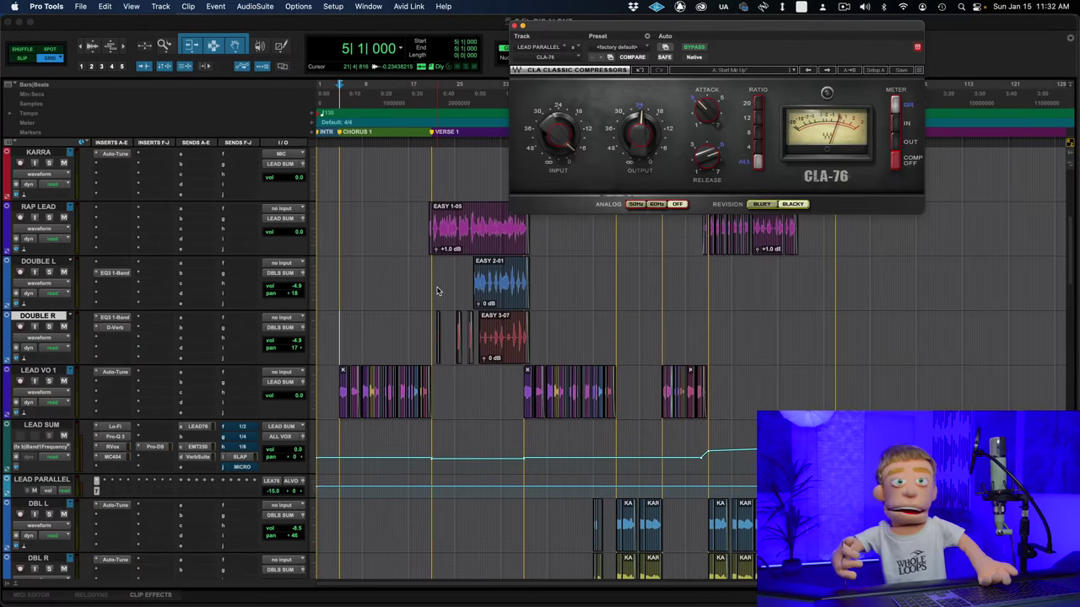
Raise the LEAD PARALLEL volume automation to -13.0 dB across Verse 1 and start playback from shortly before the verse
click(403, 353)
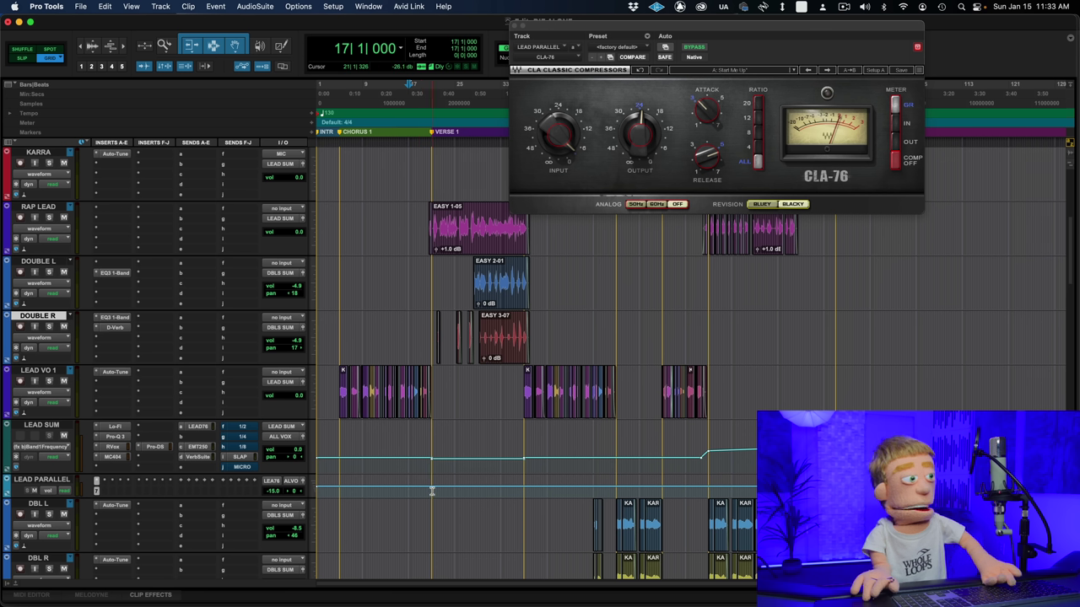
drag(432, 491, 521, 486)
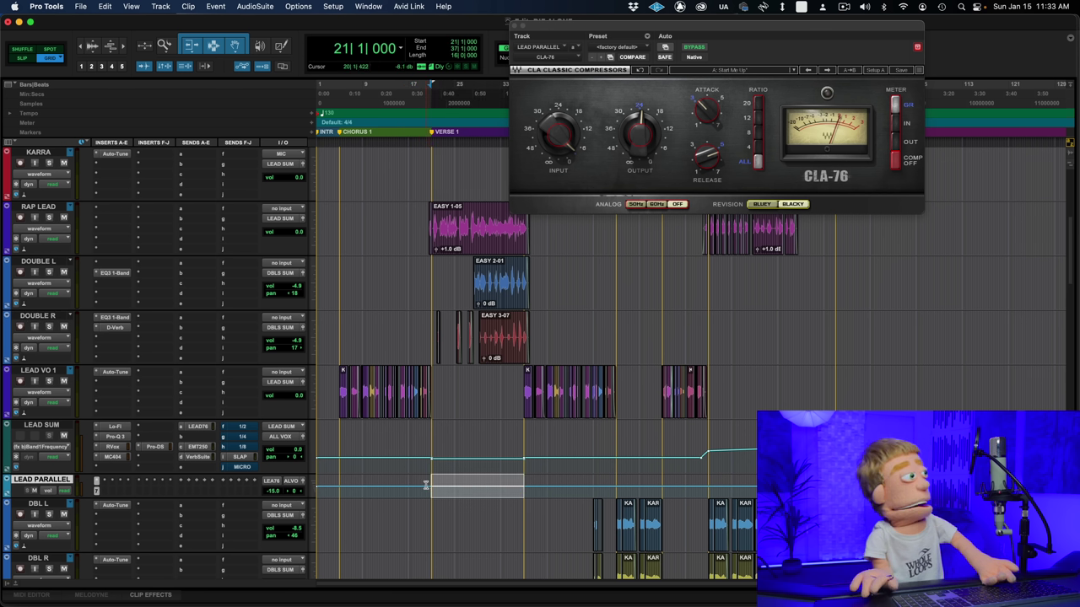
drag(439, 481, 440, 477)
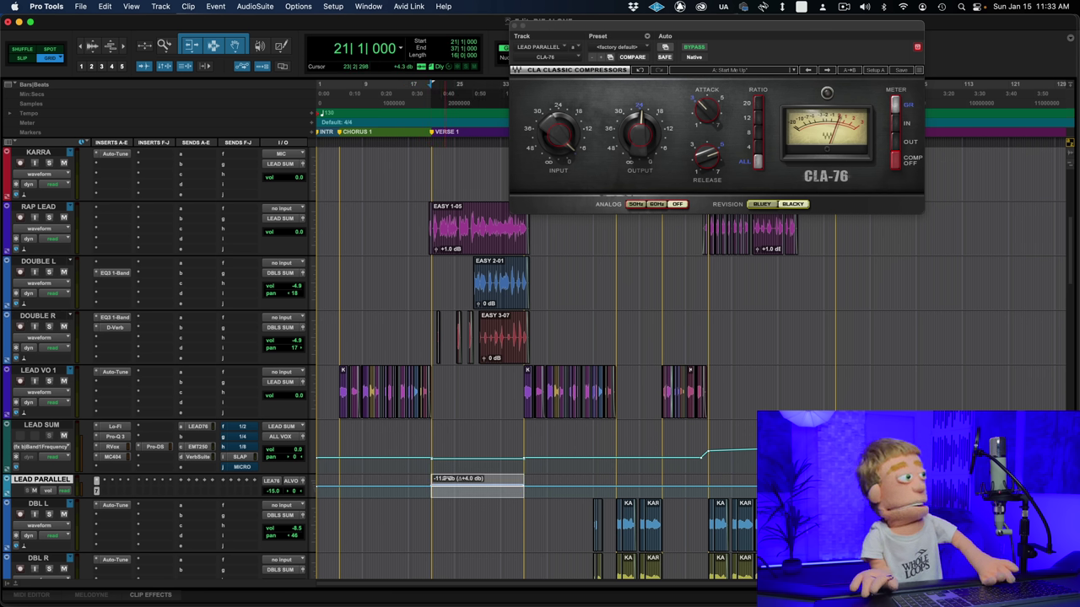
click(425, 494)
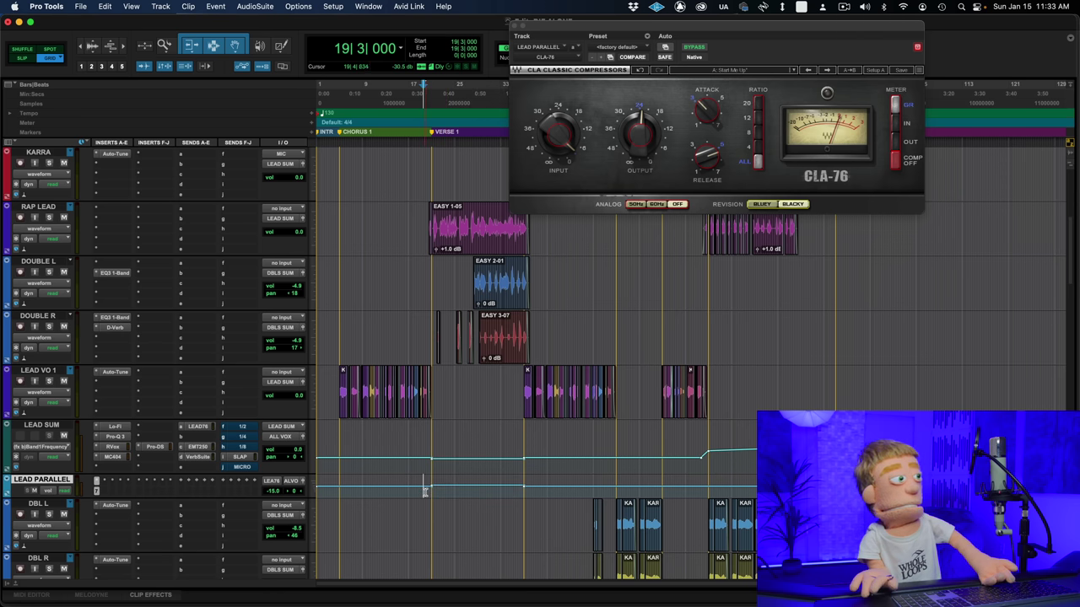
key(space)
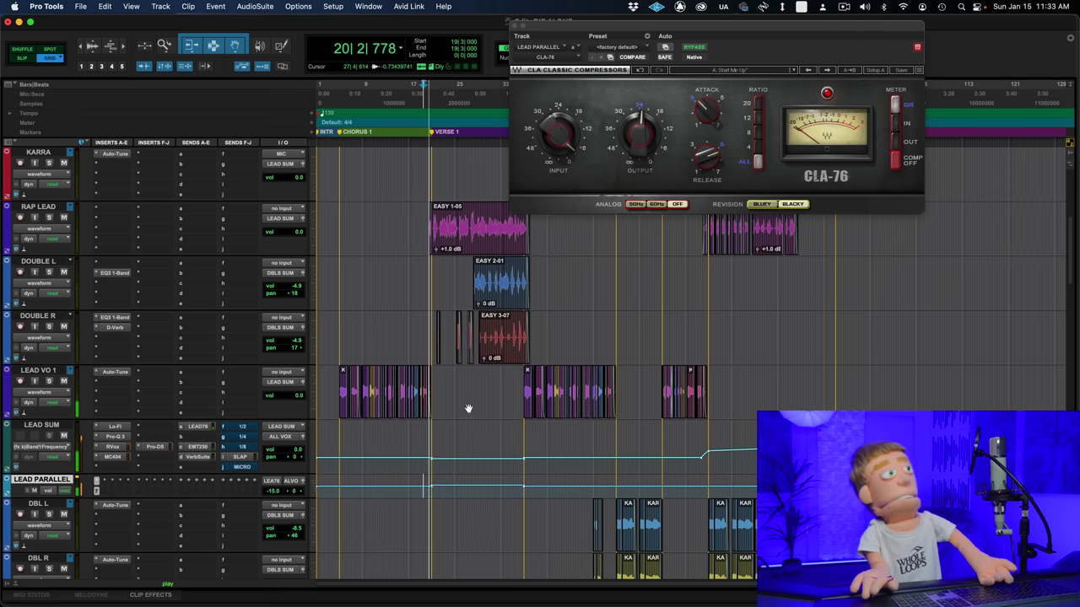
Compare the CLA-76's Bluey and Blacky revisions during Verse 1 playback, return to Blacky, close the plug-in and stop playback
click(764, 205)
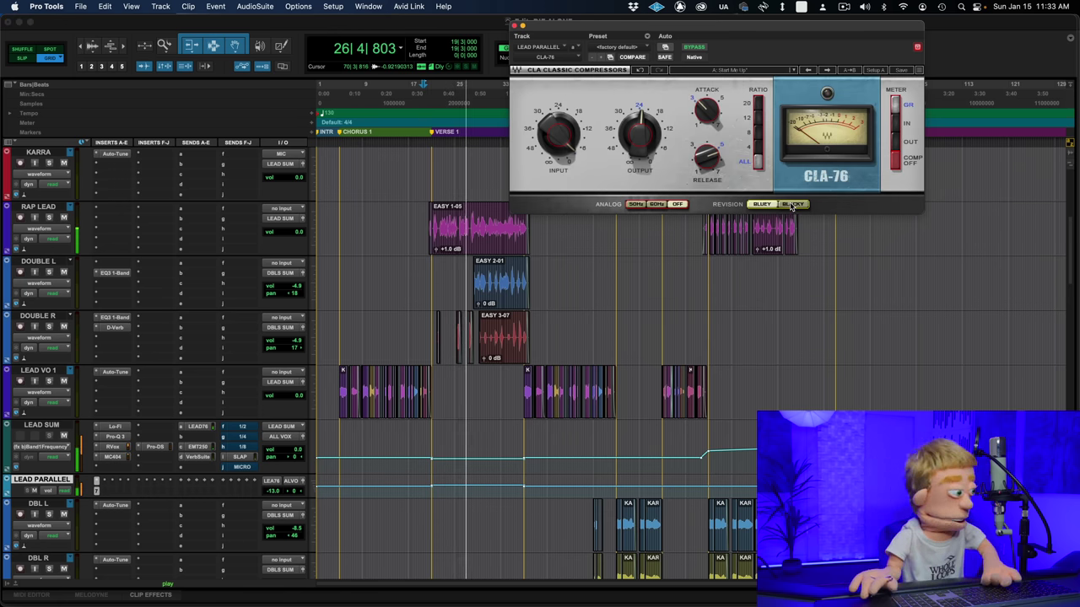
click(793, 206)
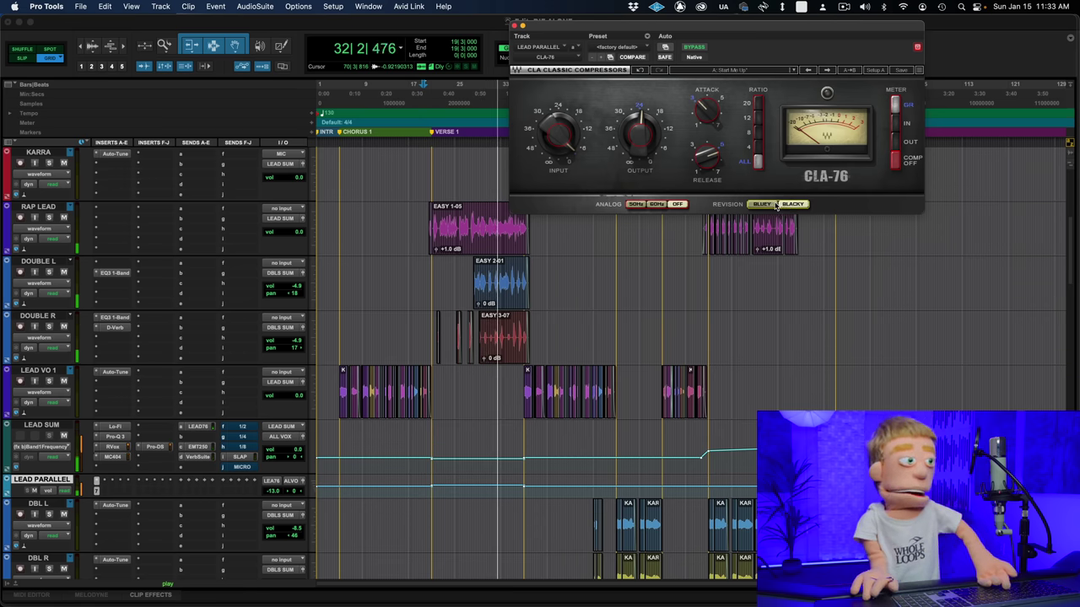
click(769, 205)
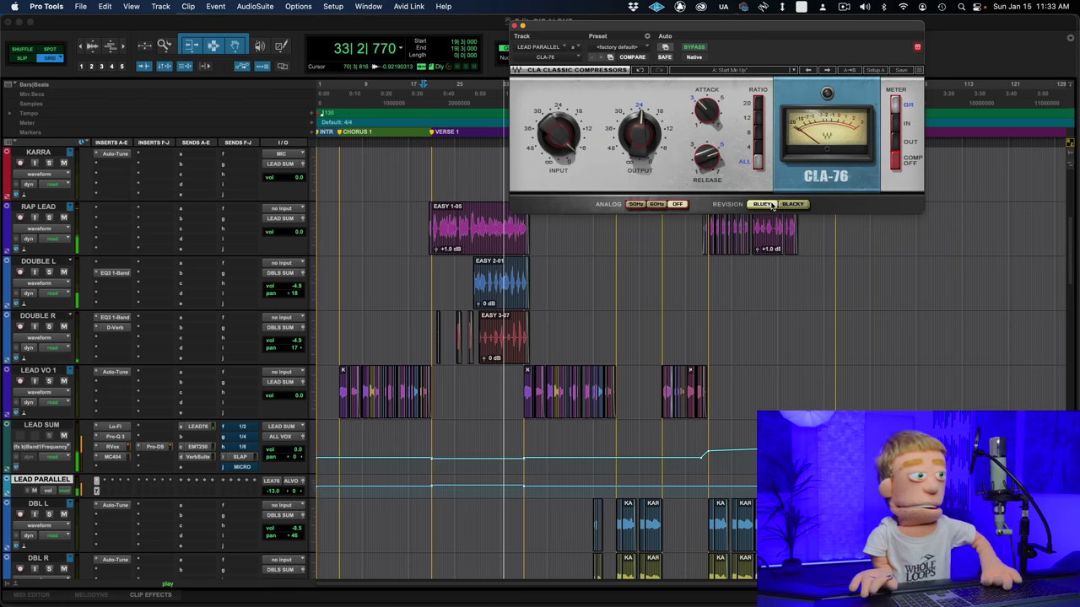
click(789, 205)
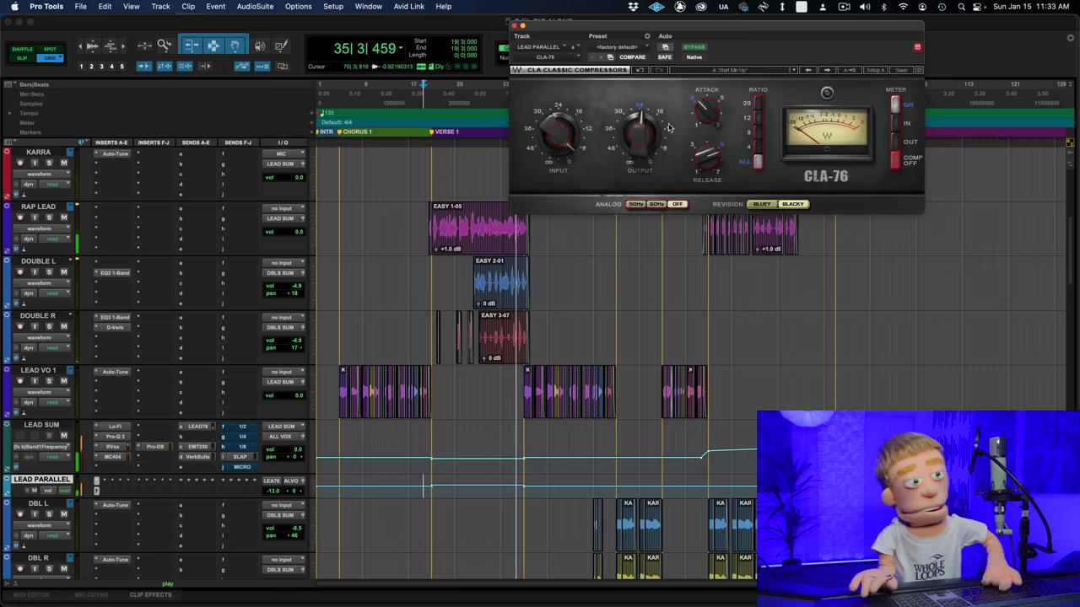
mouse_move(558, 135)
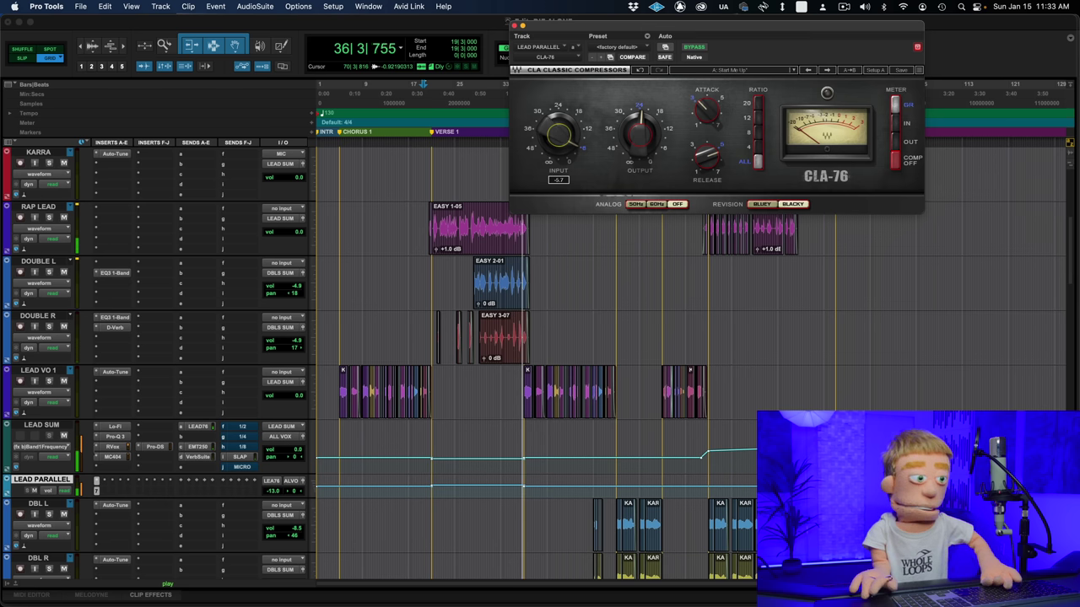
click(515, 26)
key(space)
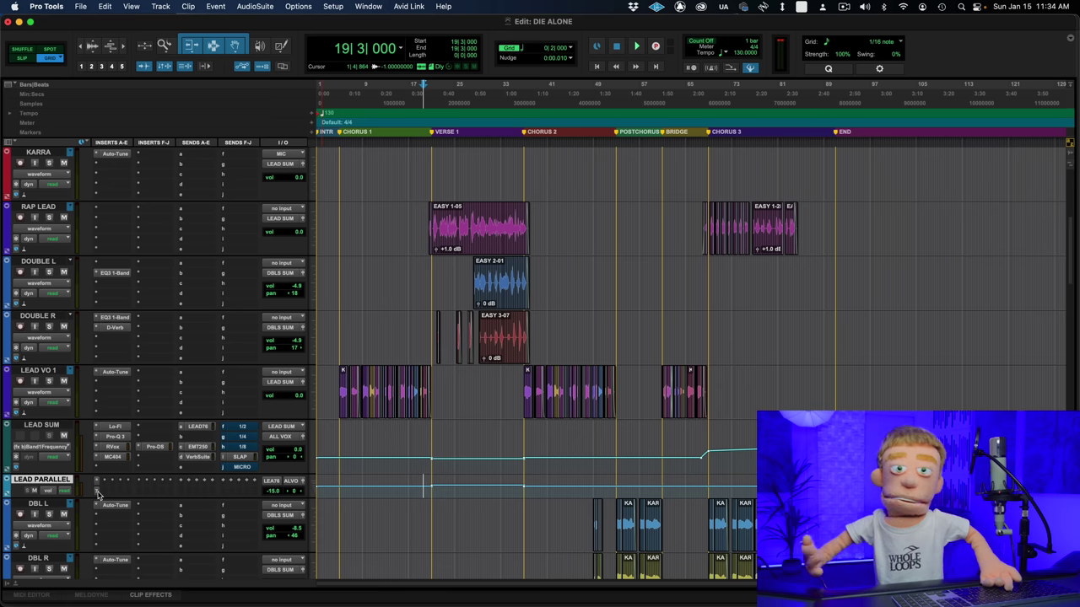
Open LEAD SUM's EMT250 send and the EMT 250 on REVERB MEDIUM, and set the send level to -7.8 dB during playback
click(203, 448)
scroll(299, 475, down, 15)
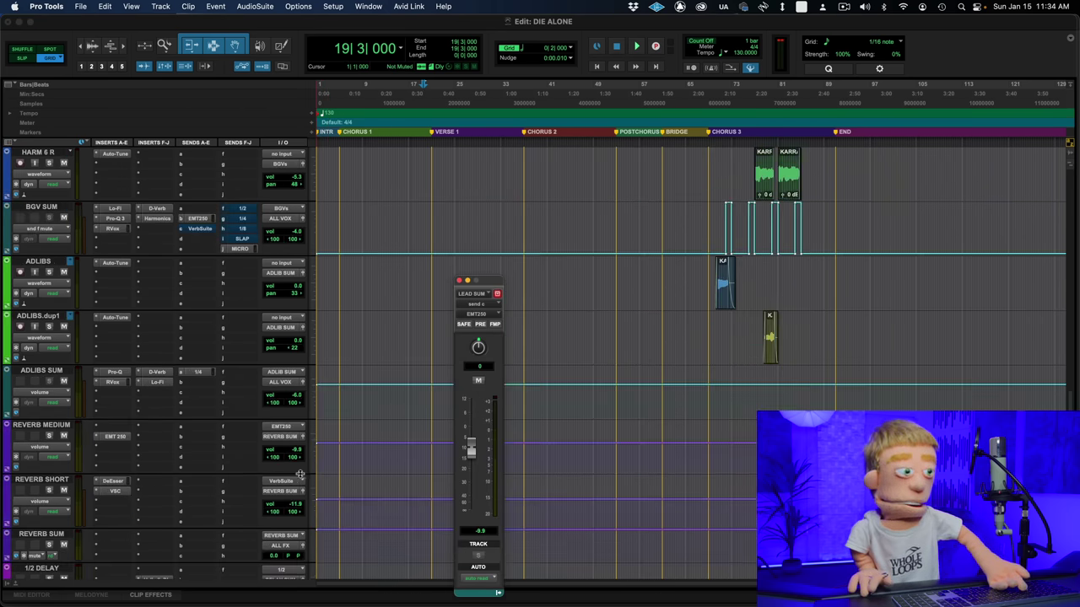
scroll(299, 475, down, 5)
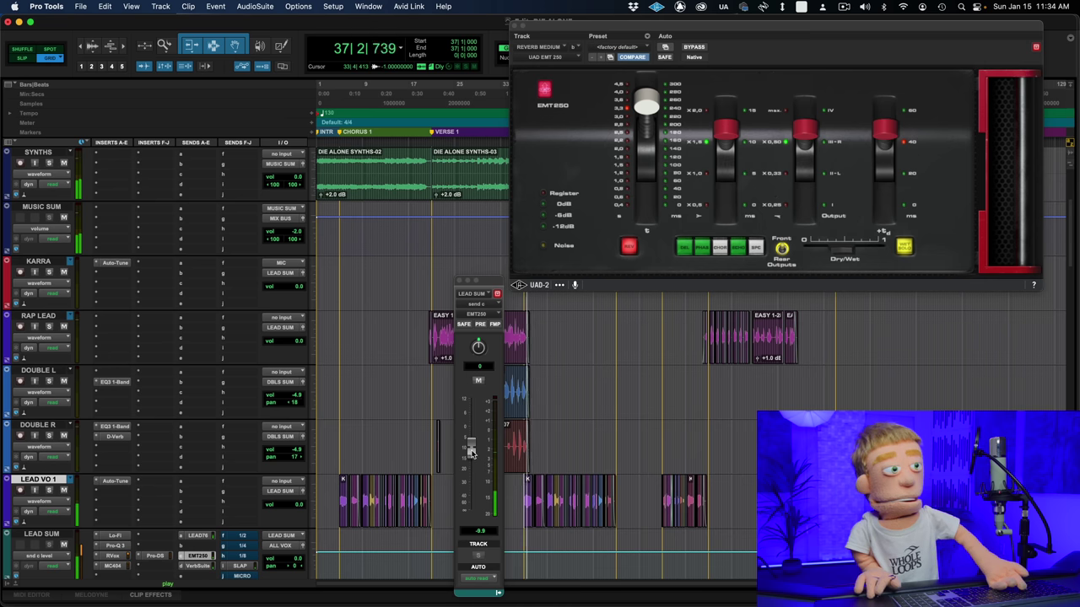
mouse_move(470, 449)
mouse_down()
mouse_move(472, 415)
mouse_move(474, 447)
mouse_up()
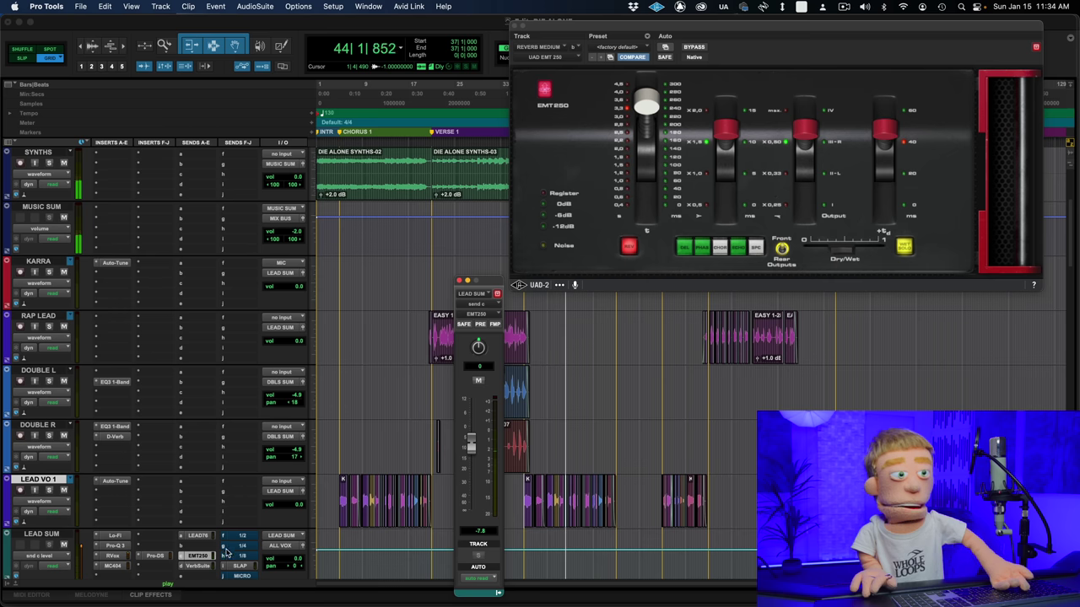
key(space)
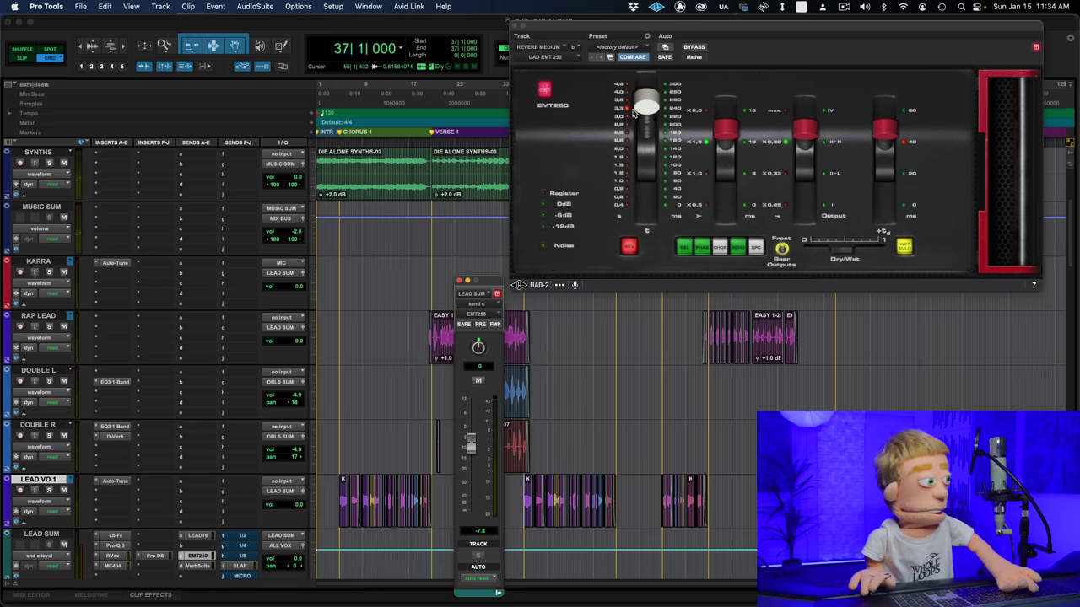
Open LEAD SUM's VerbSuite send, set its level to -14.5 dB during playback, and close both send windows
click(203, 567)
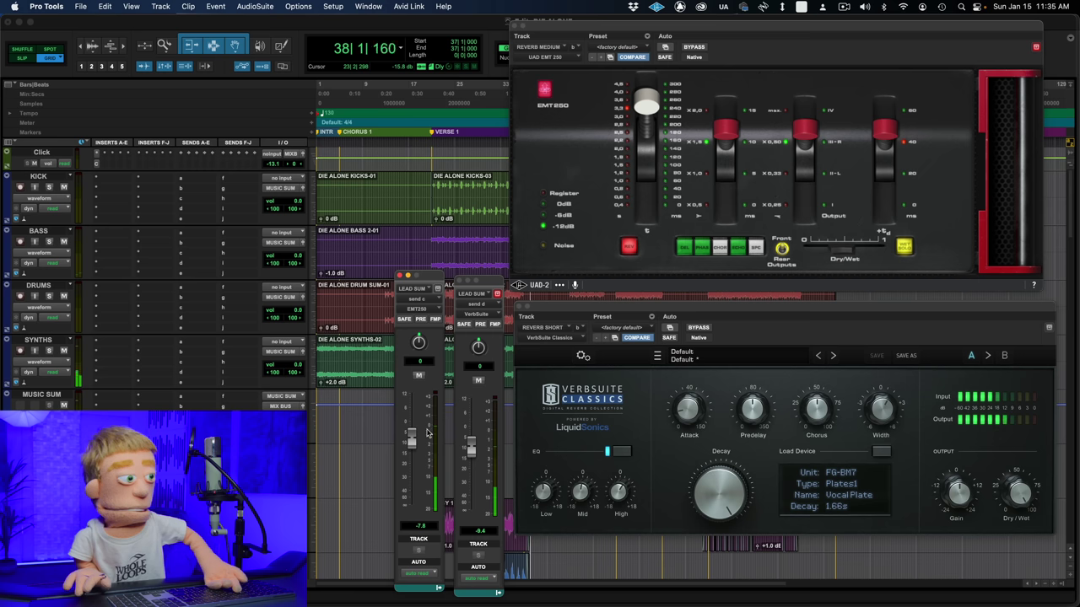
mouse_move(470, 452)
mouse_down()
mouse_move(470, 417)
mouse_move(473, 461)
mouse_up()
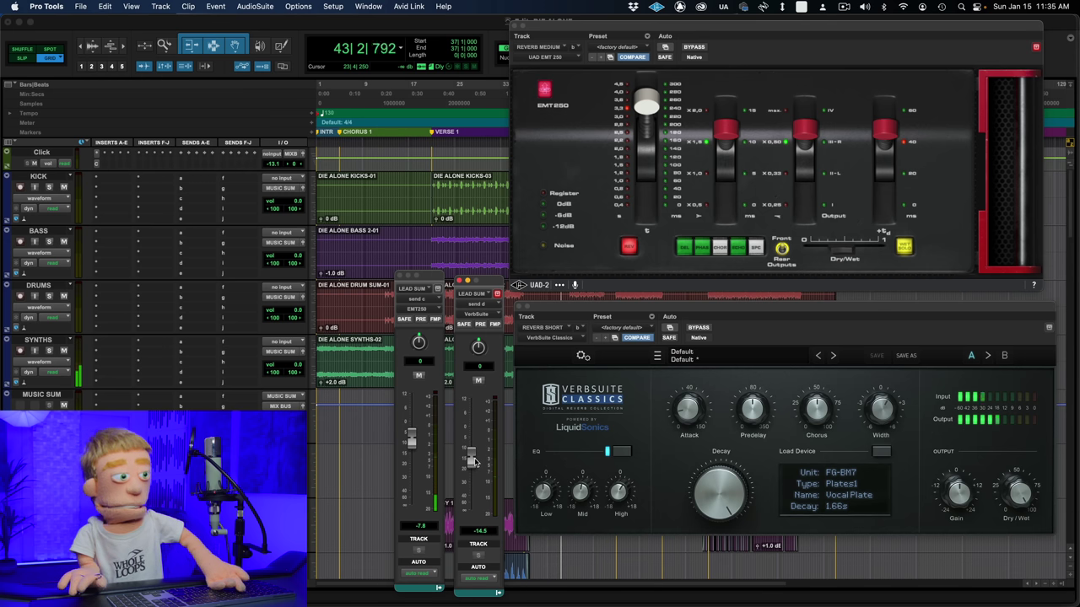
click(460, 281)
click(400, 276)
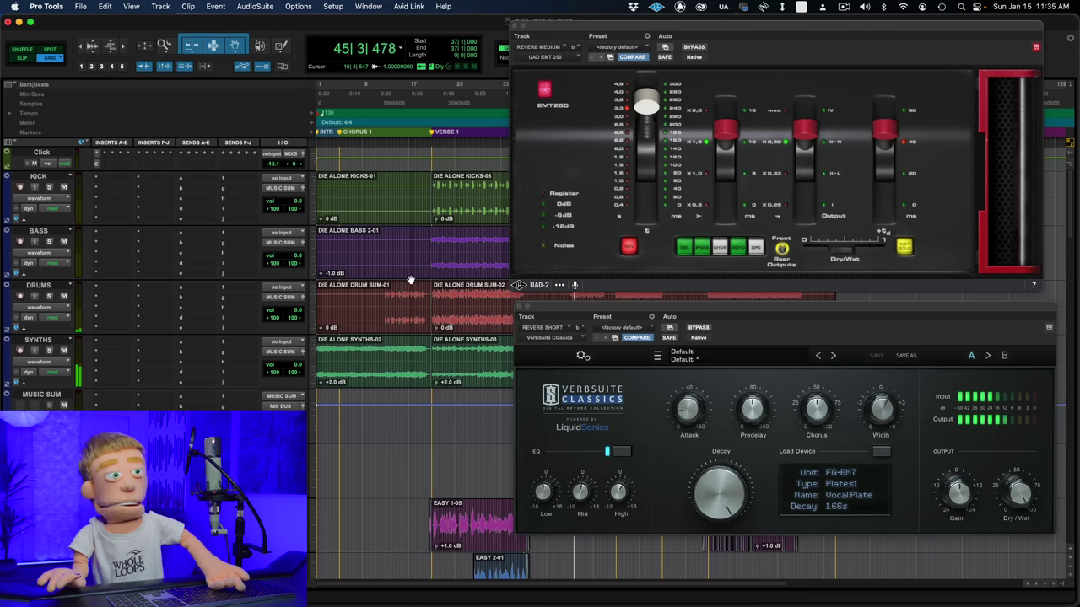
Open ValhallaDelay on 1/2 DELAY and review the H-Delay plug-ins on 1/4 DELAY, 1/8 DELAY and SLAP STEREO
scroll(405, 278, down, 10)
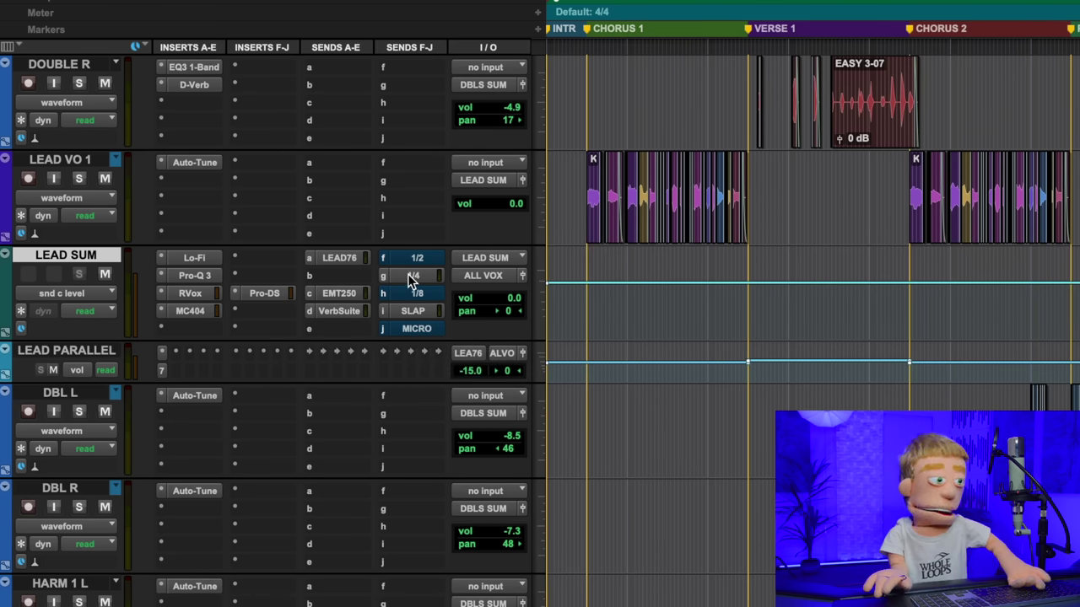
scroll(411, 287, down, 15)
scroll(430, 346, up, 5)
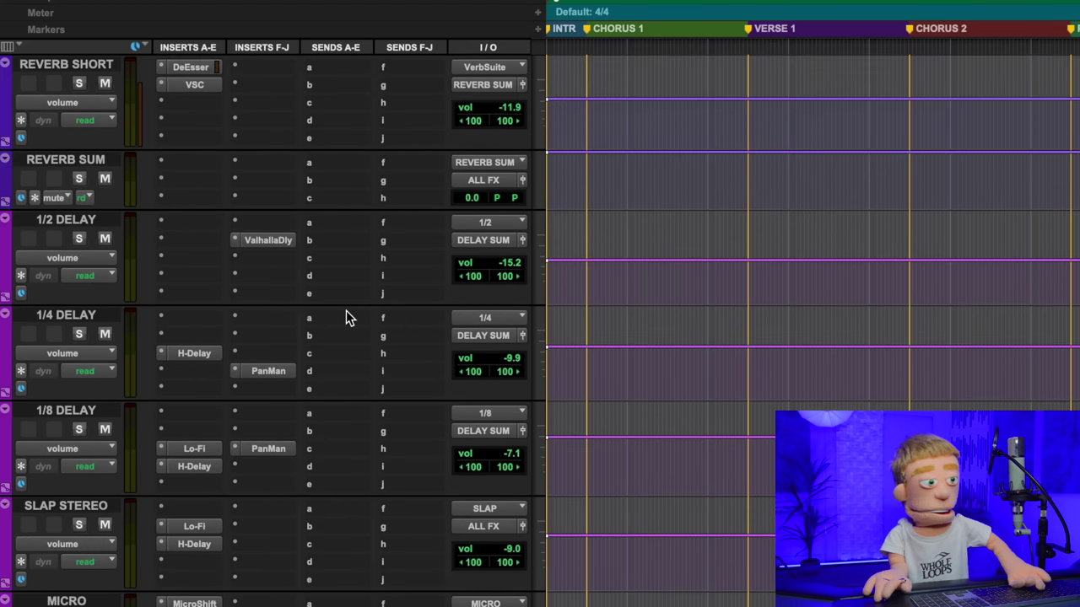
click(267, 145)
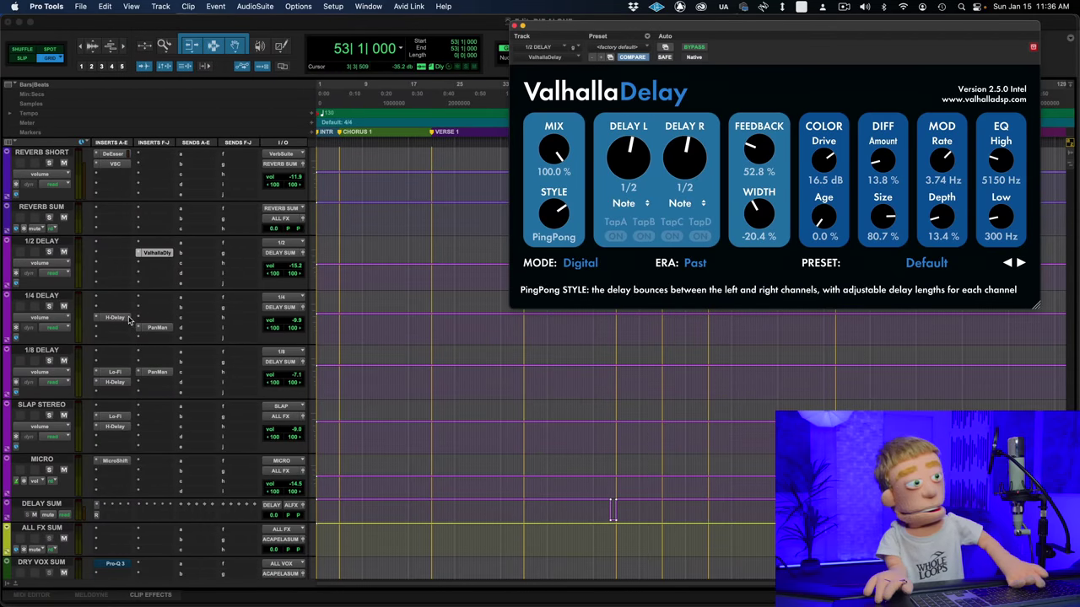
click(126, 318)
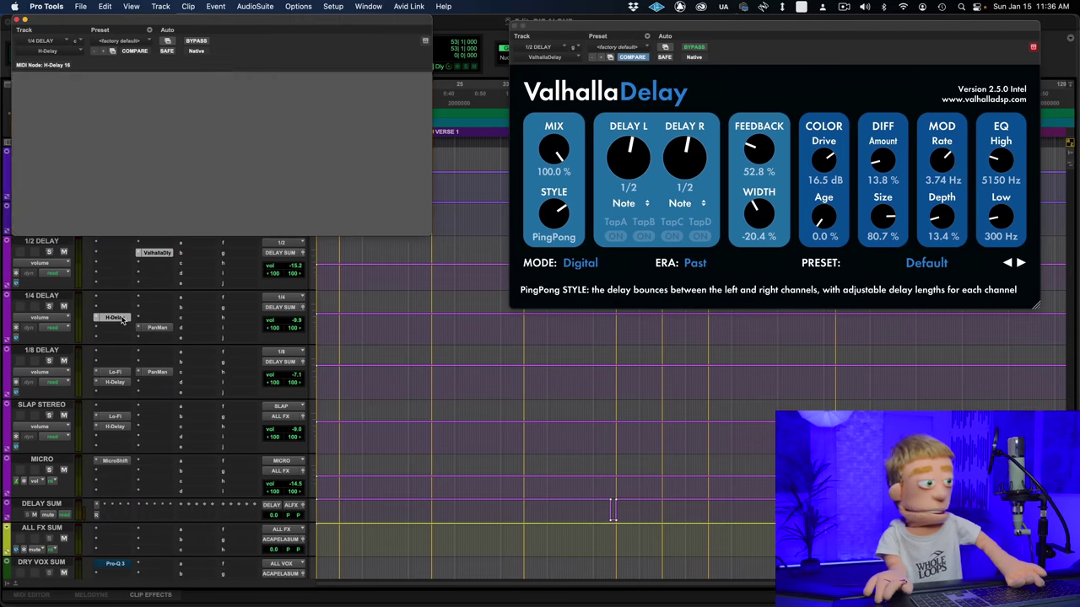
click(124, 382)
click(125, 426)
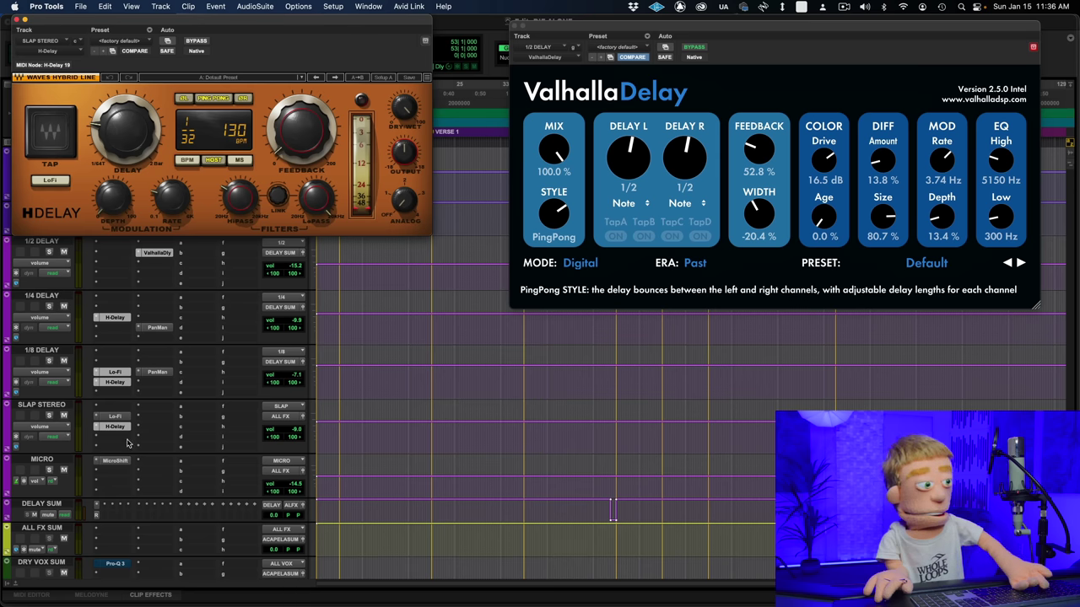
Open MicroShift on the MICRO track, place its window below ValhallaDelay to review it, and close H-Delay and MicroShift
click(115, 460)
drag(252, 25, 759, 331)
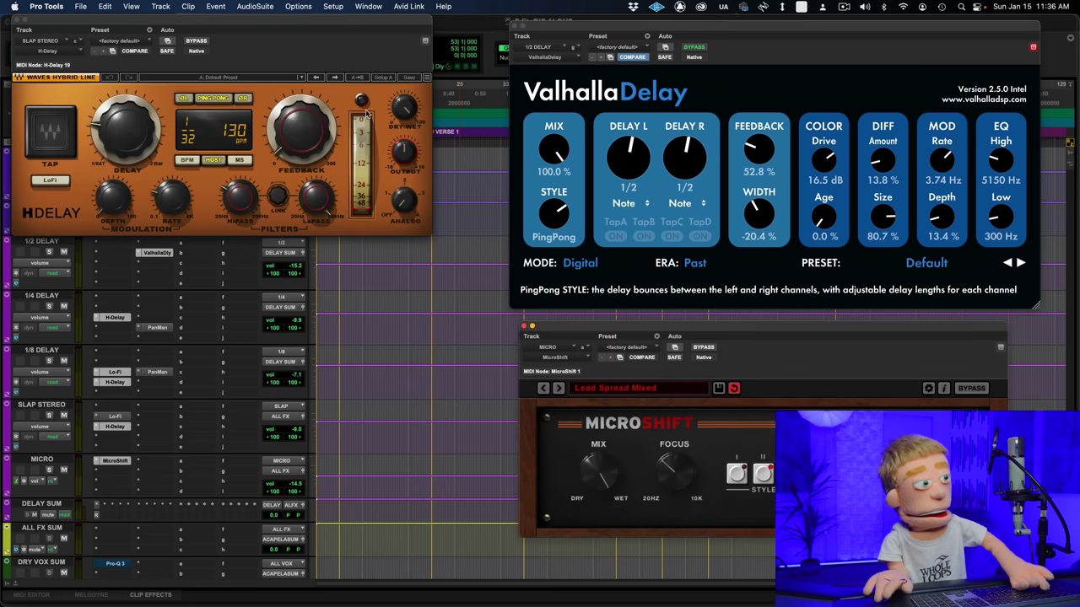
click(17, 21)
click(523, 326)
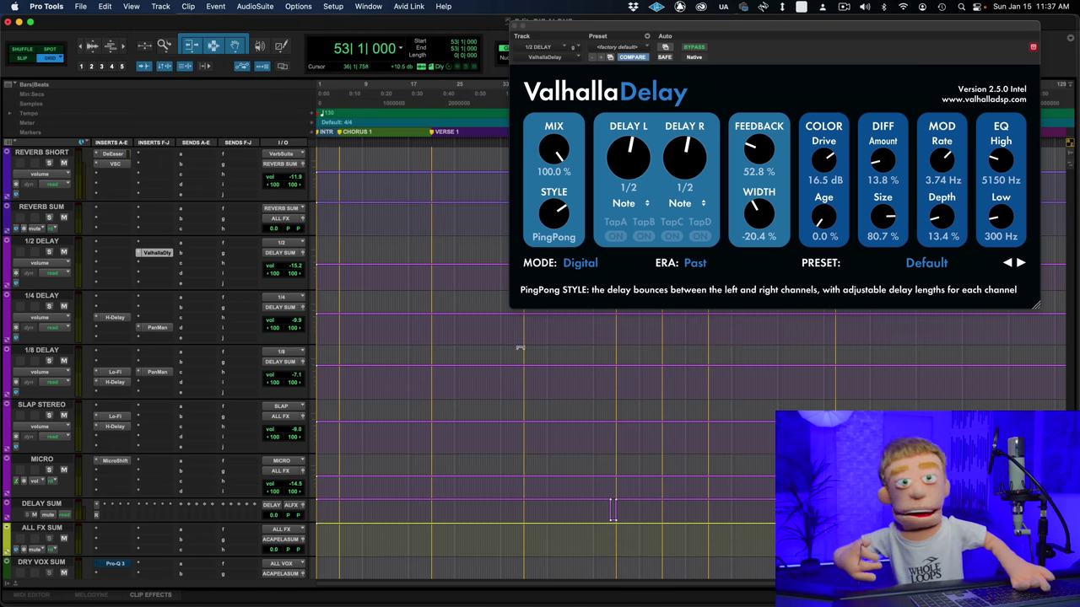
Close ValhallaDelay and display the mute automation of LEAD SUM's 1/4 delay send to review it across the song
click(516, 31)
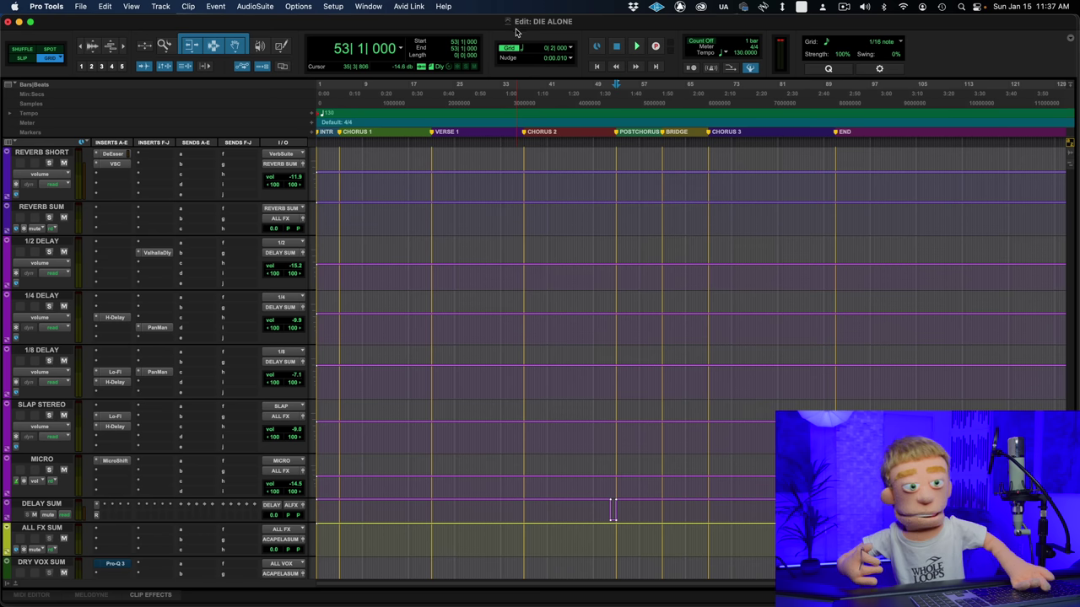
scroll(529, 142, up, 10)
scroll(619, 320, down, 8)
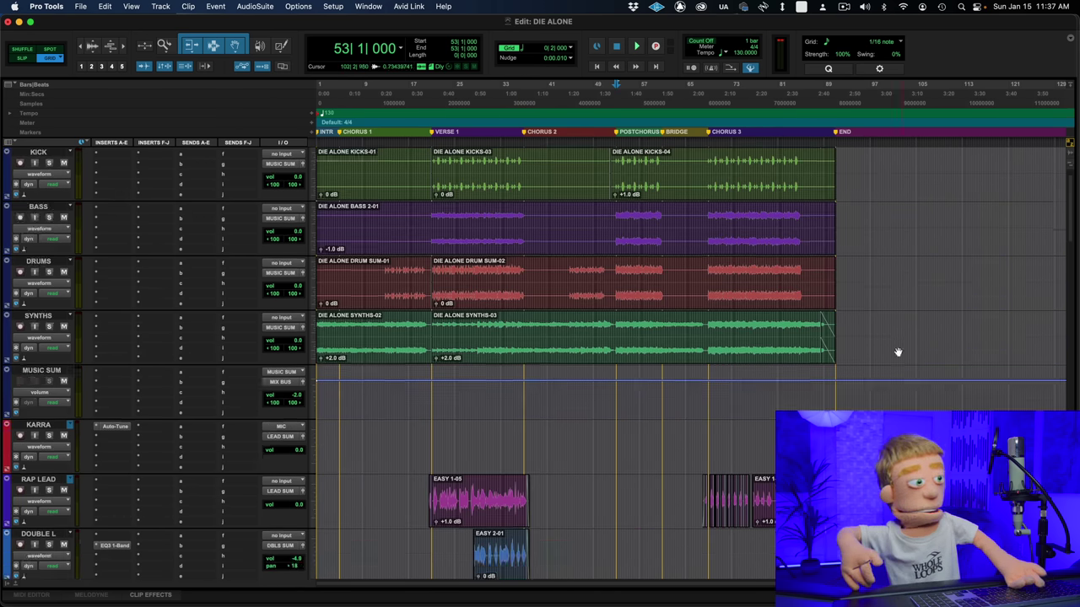
click(46, 446)
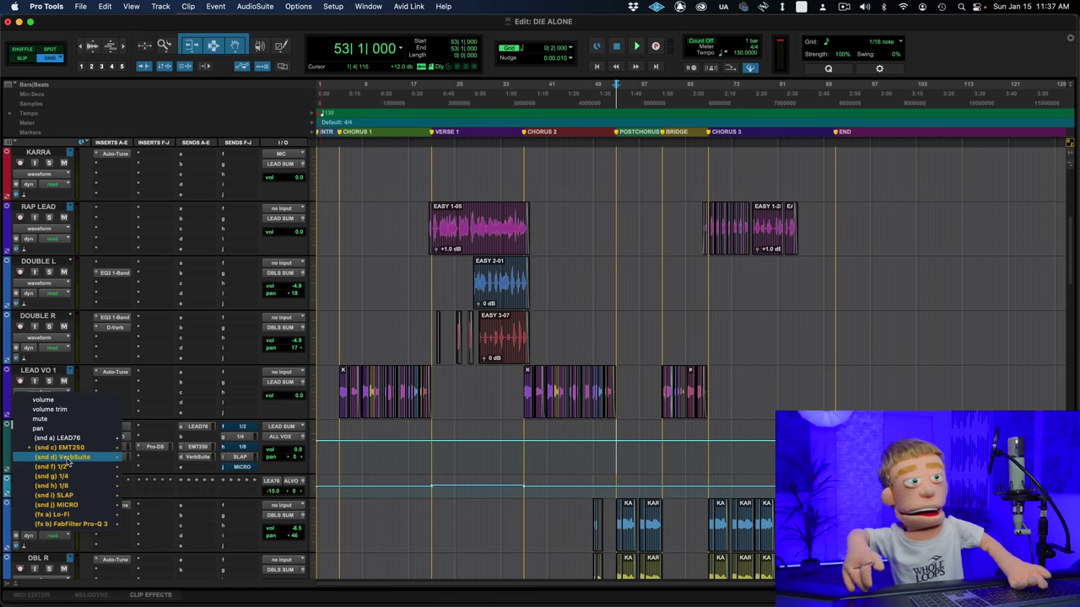
mouse_move(92, 477)
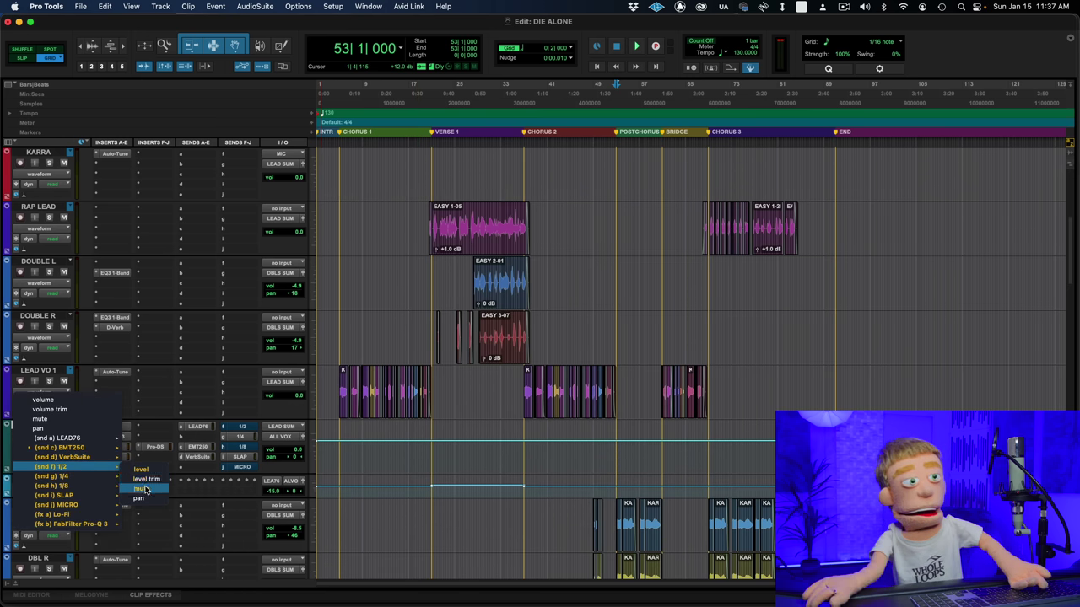
click(141, 498)
mouse_move(713, 431)
mouse_down()
mouse_move(697, 447)
mouse_move(599, 456)
mouse_move(615, 442)
mouse_up()
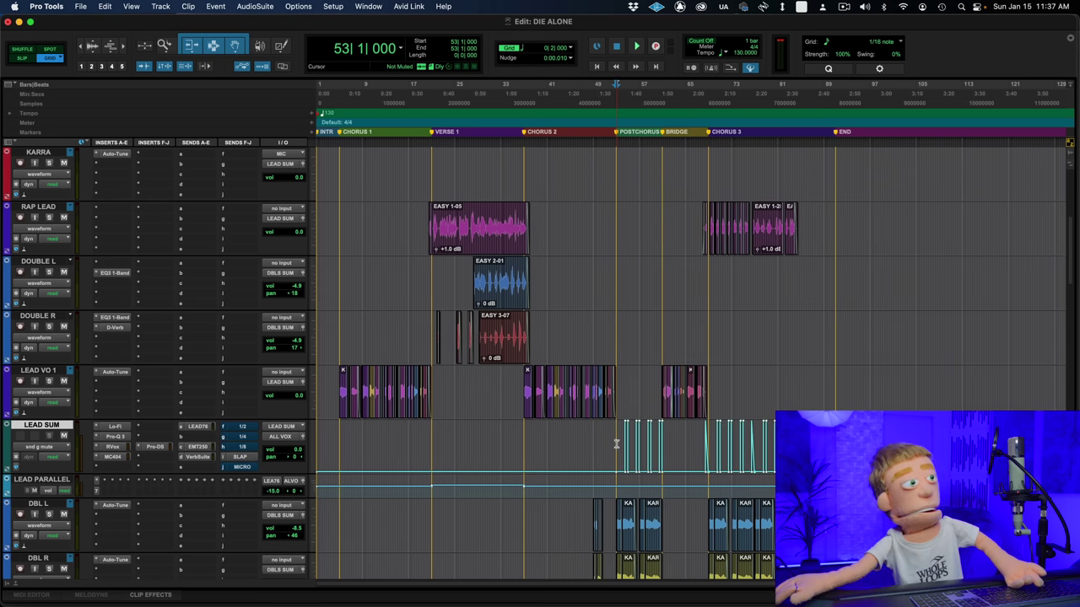
Open LEAD SUM's 1/8 and SLAP sends in turn and display the mute automation of each
click(240, 446)
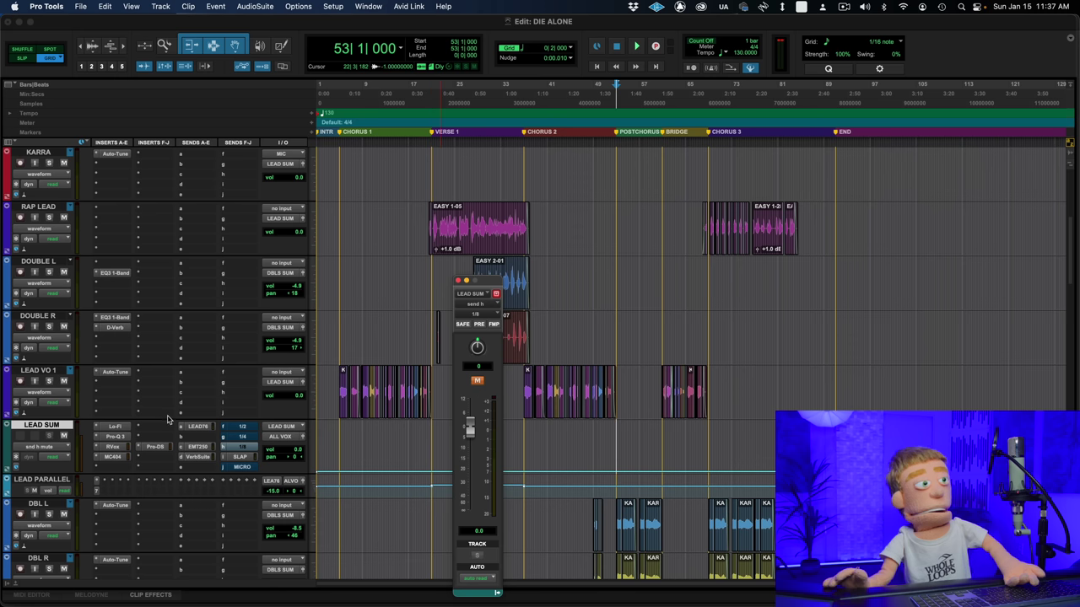
click(240, 457)
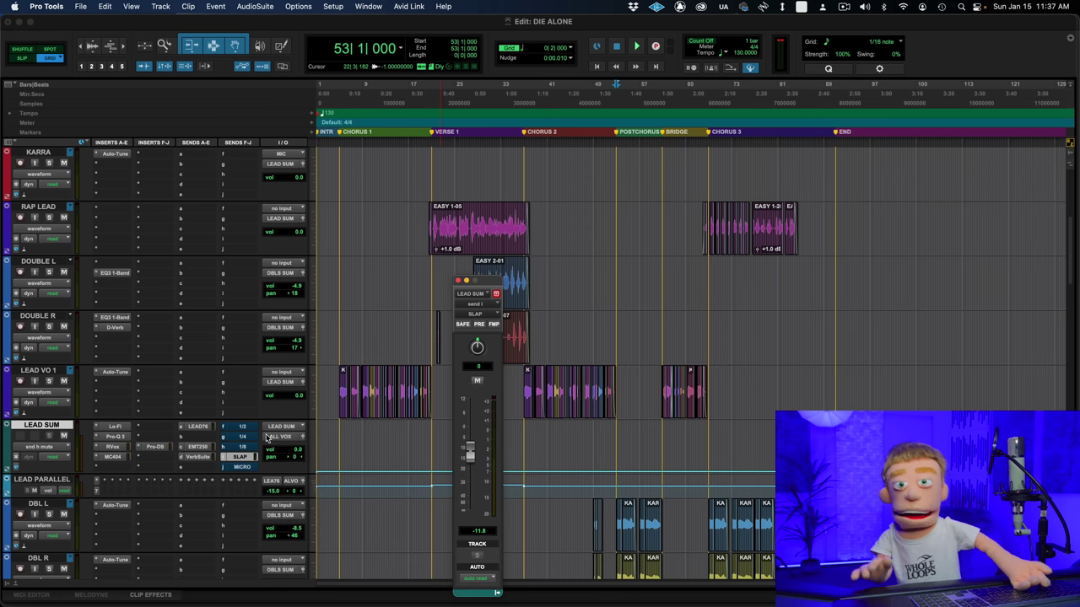
ctrl+super+click(206, 445)
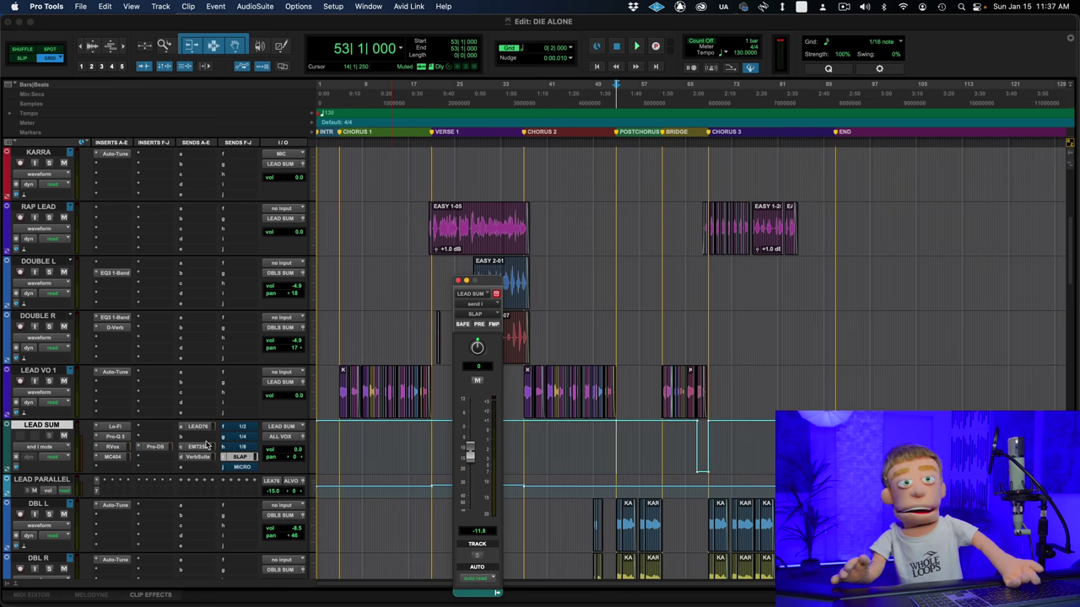
Zoom in on the bridge and play it from bar 65 to hear the SLAP send's mute automation on LEAD SUM
click(690, 435)
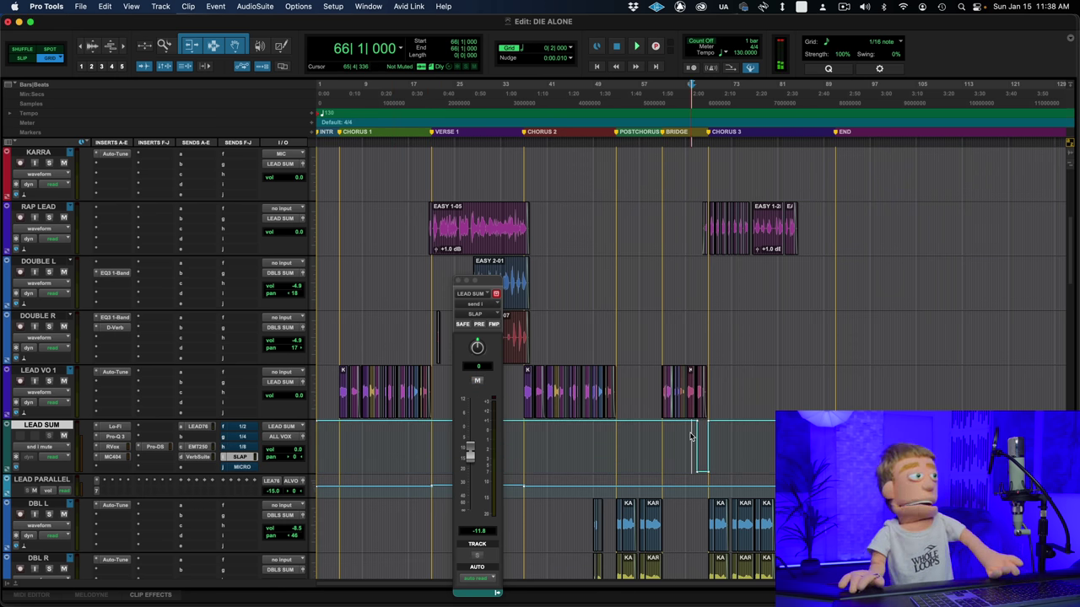
key(super+bracketright)
key(super+bracketright)
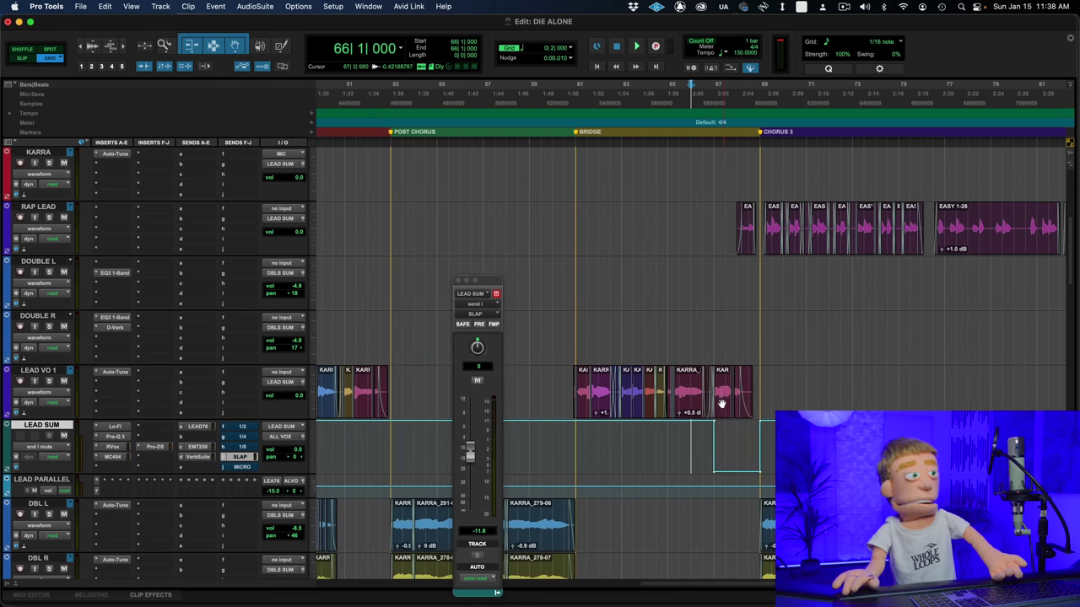
key(space)
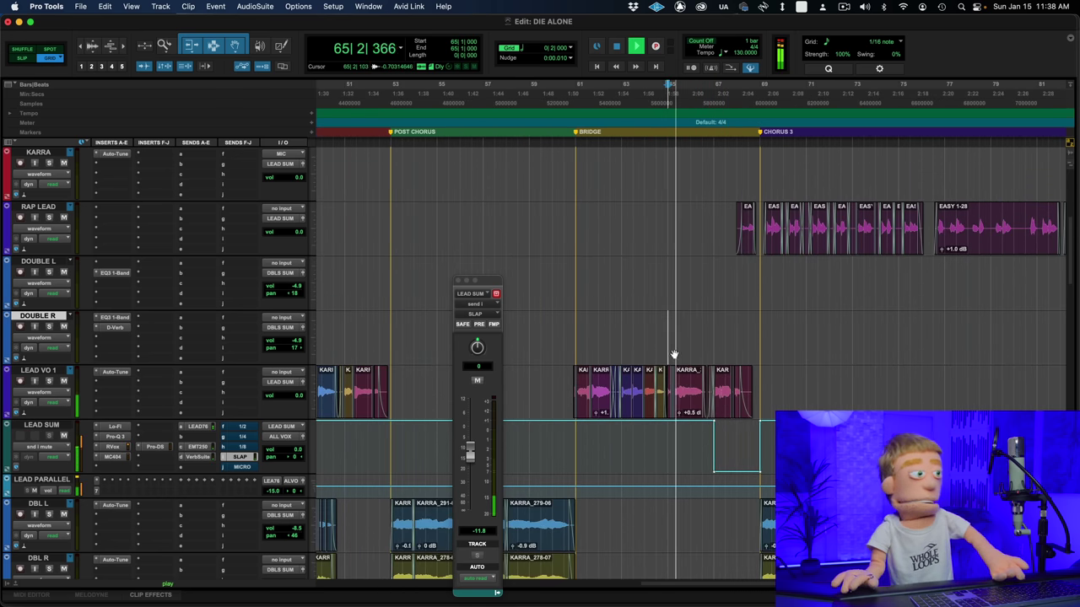
click(477, 380)
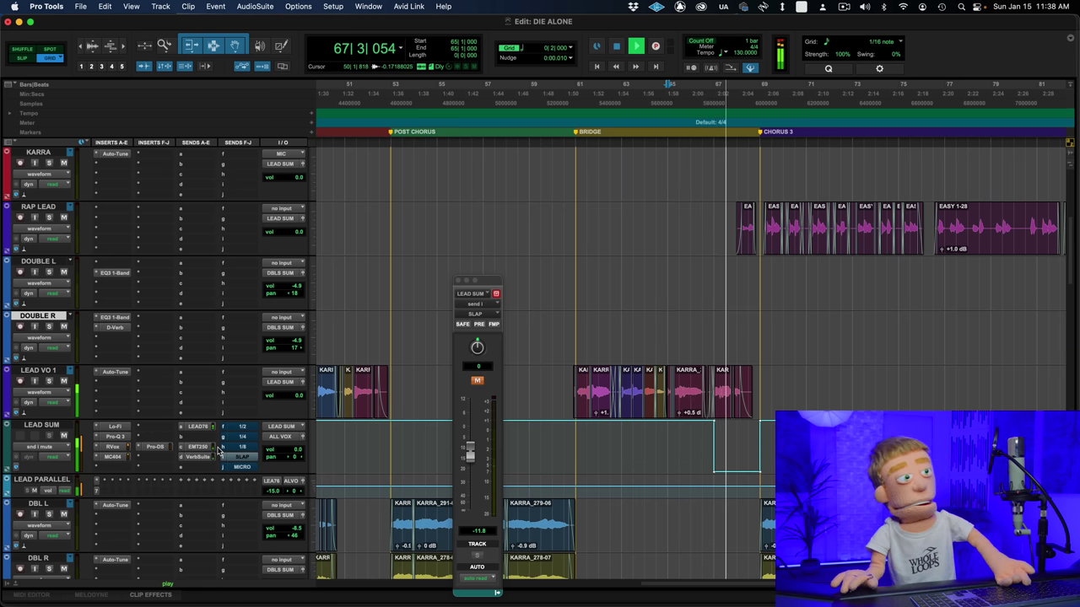
key(space)
Open LEAD SUM's EMT250 send, mute it through automation from 67|1|000 to 69|1|000, and play the bridge
click(200, 447)
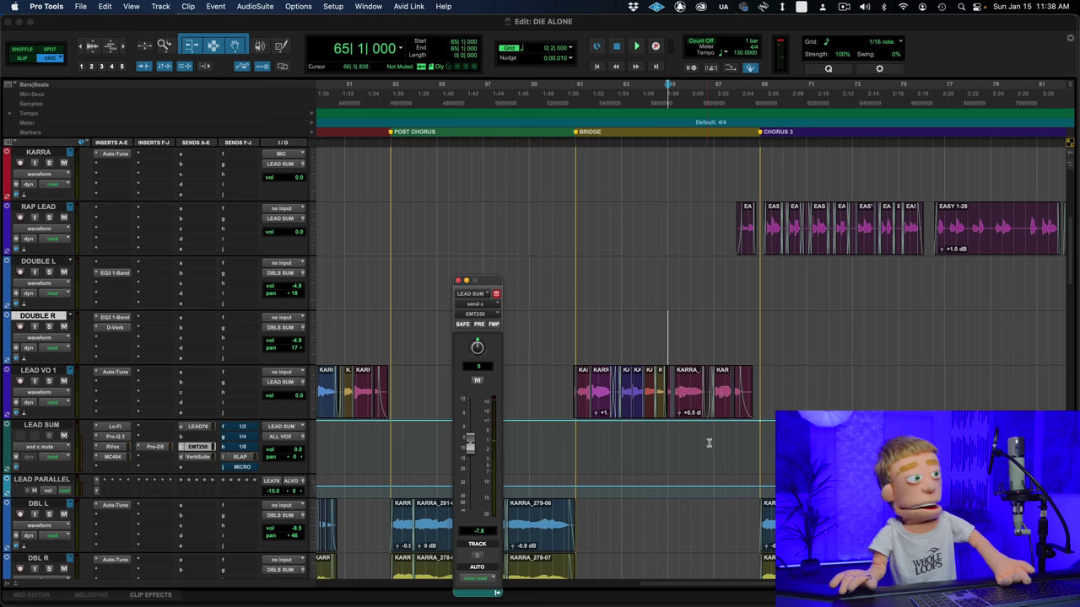
drag(709, 443, 743, 430)
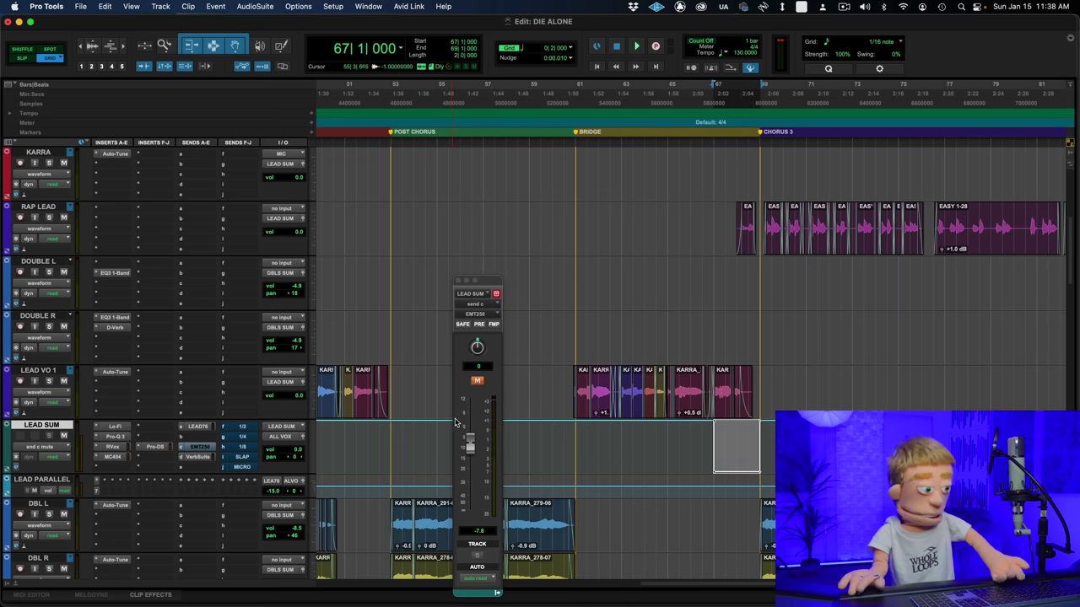
click(707, 446)
key(space)
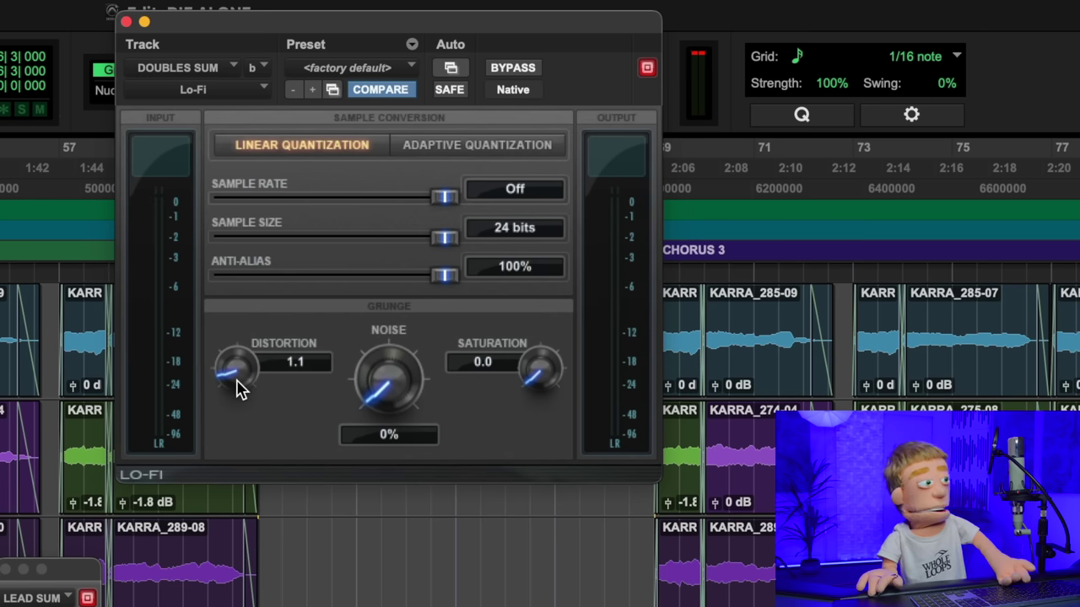
Set Lo-Fi's distortion on DOUBLES SUM to 0.6, and open Pro-Q 3 and RVox beside it during playback
drag(256, 377, 247, 371)
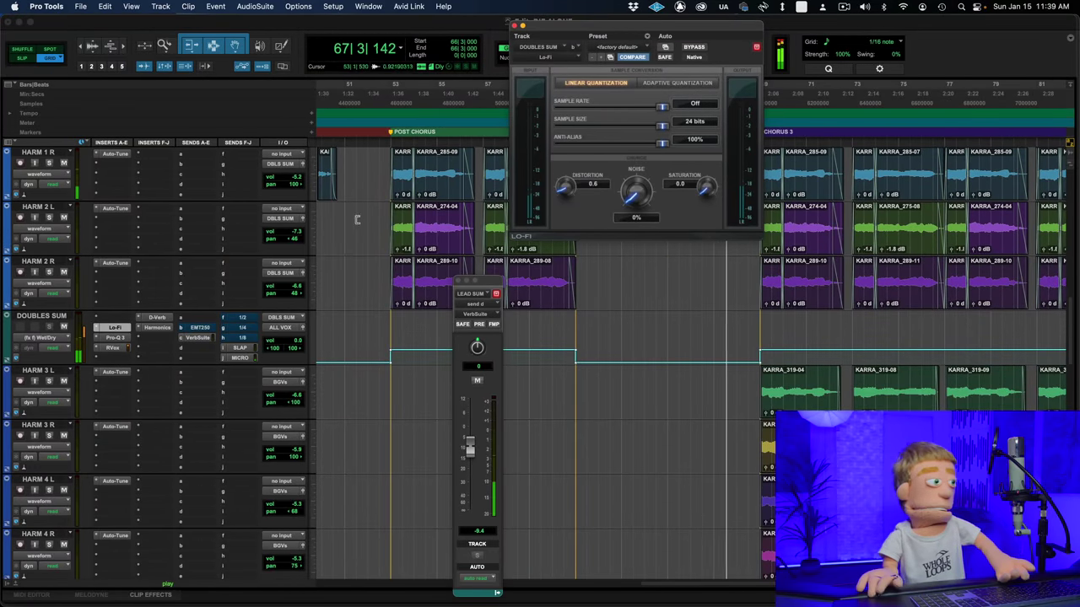
click(119, 338)
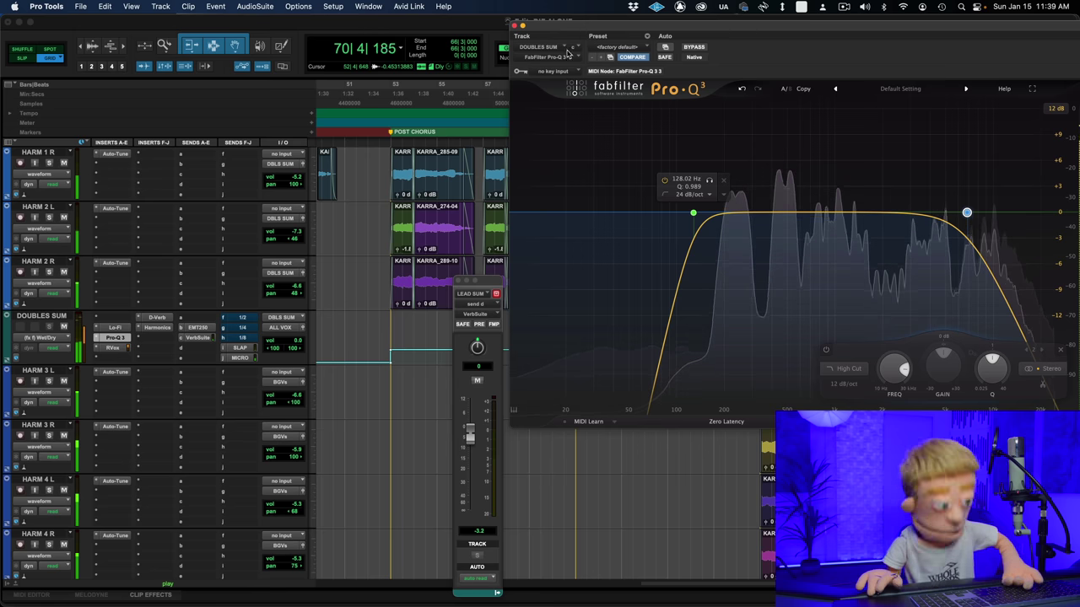
drag(595, 18, 292, 27)
click(116, 327)
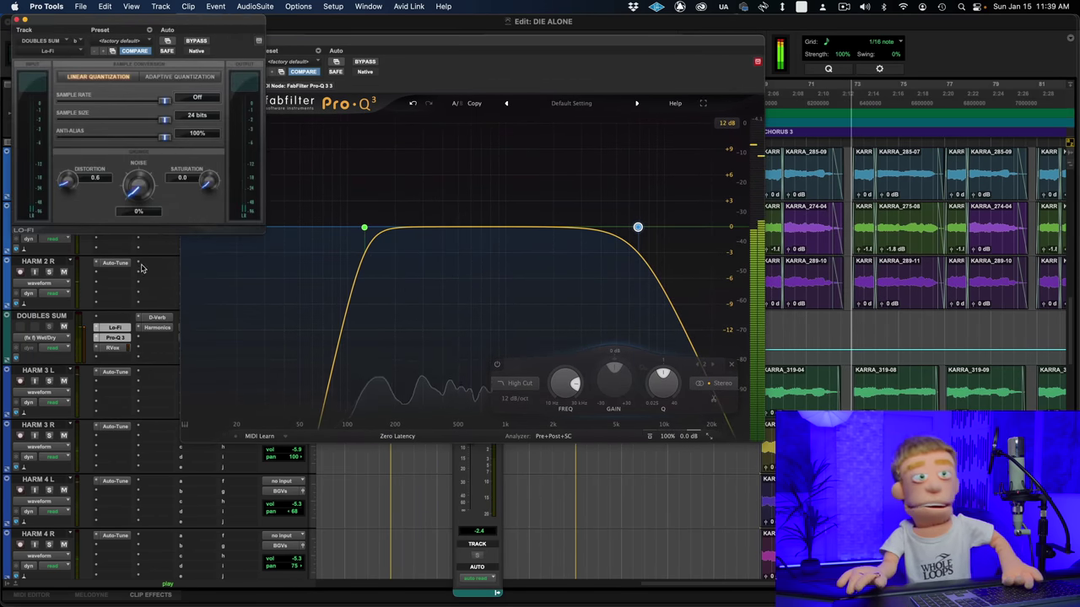
click(113, 348)
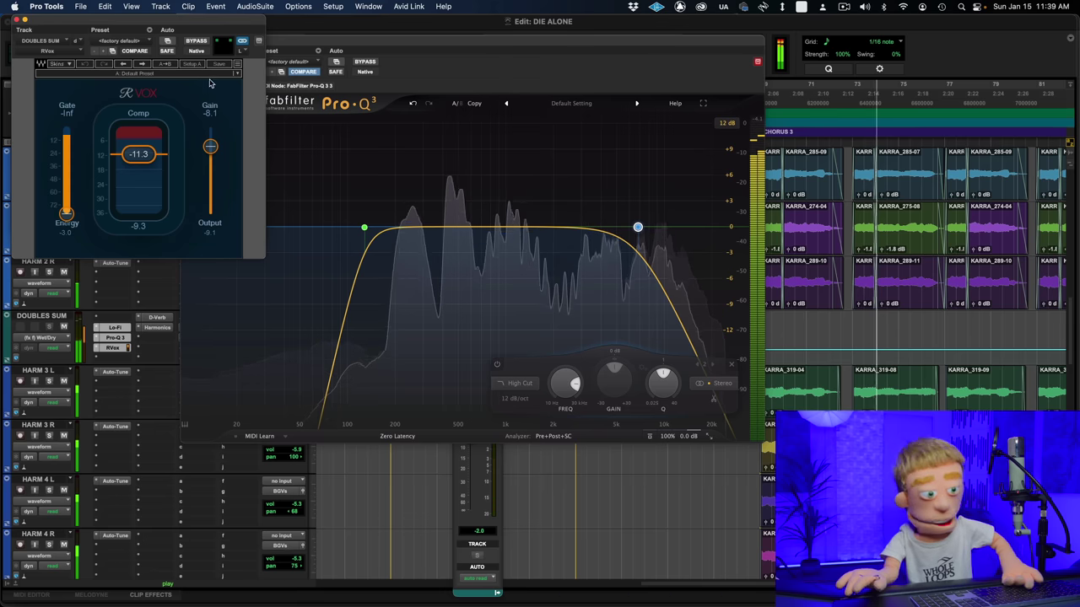
drag(186, 26, 398, 321)
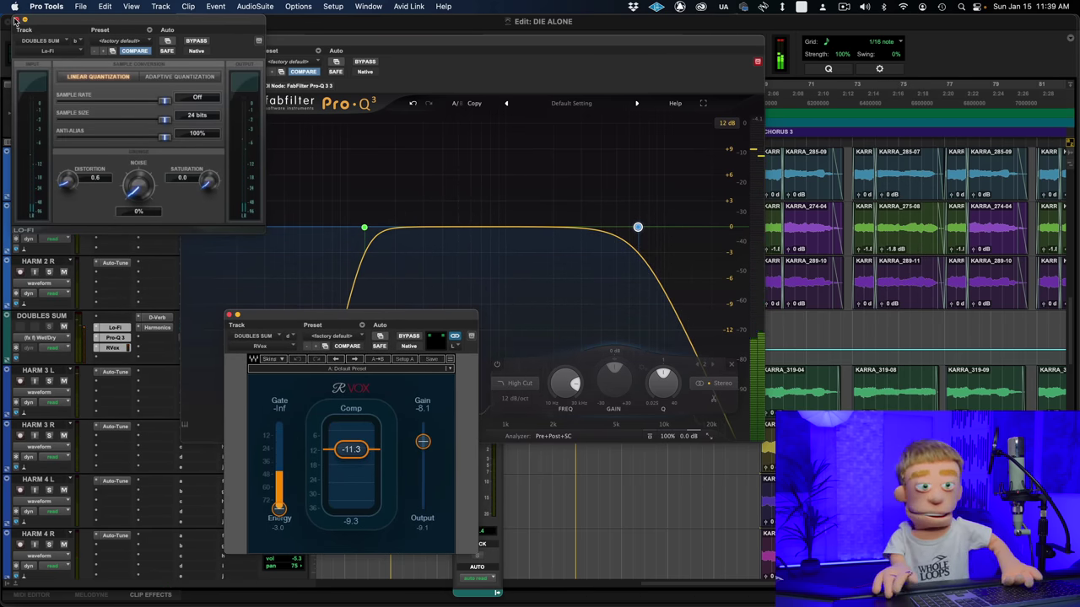
Open D-Verb on DOUBLES SUM, arrange its window with Pro-Q 3, and play Chorus 3 to review its wet/dry mix automation
click(155, 318)
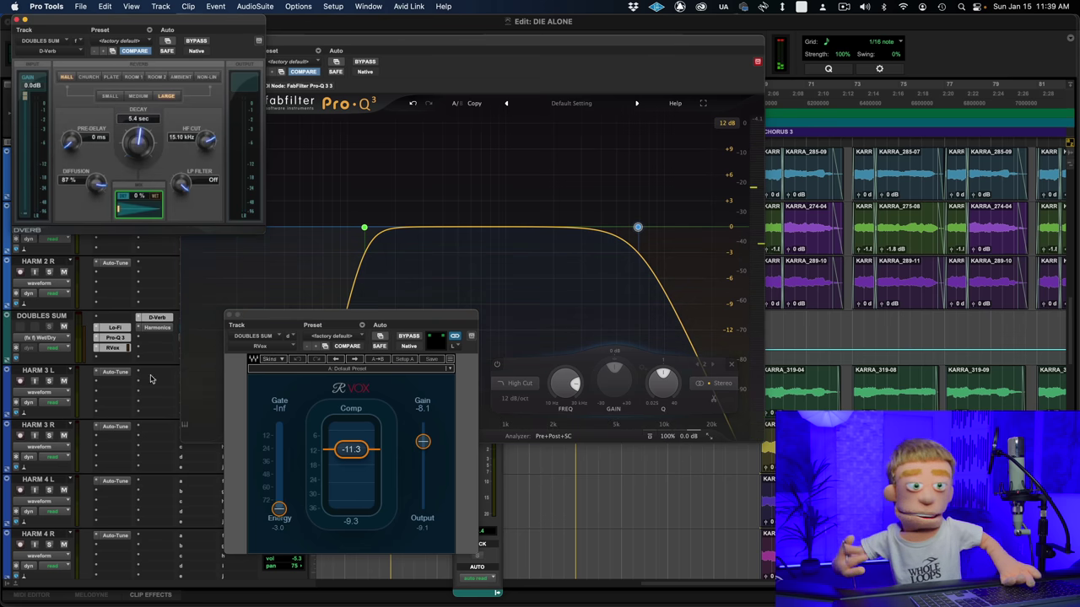
drag(145, 21, 431, 126)
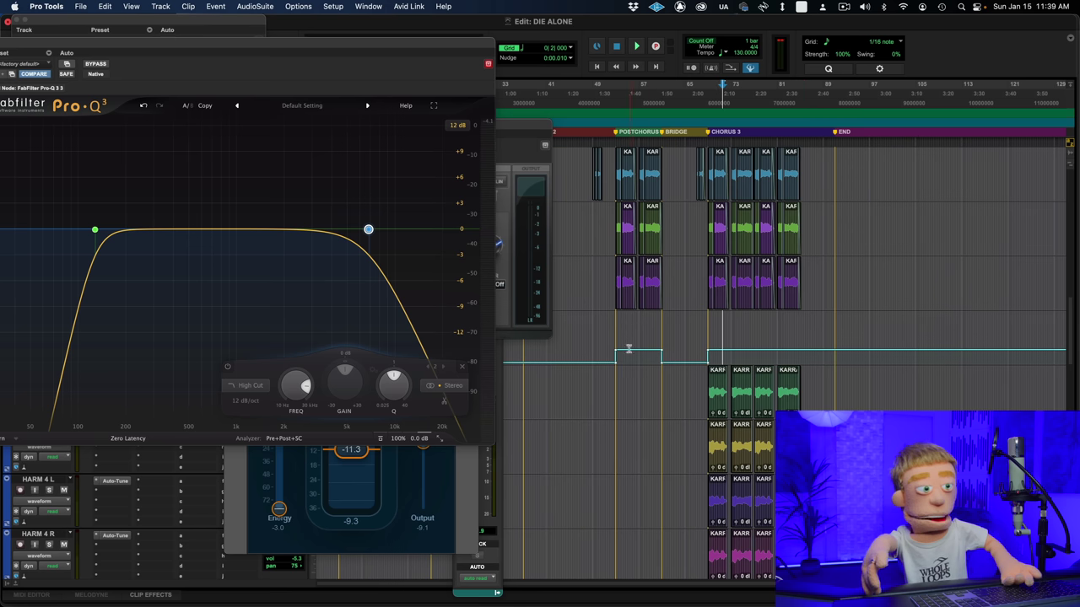
key(space)
click(519, 245)
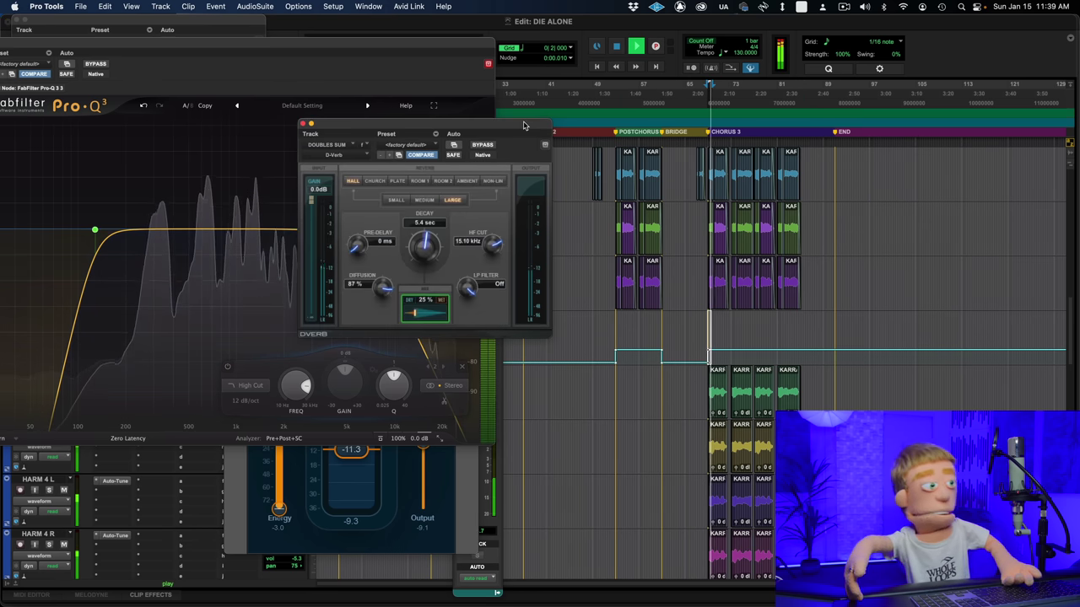
drag(46, 48, 383, 237)
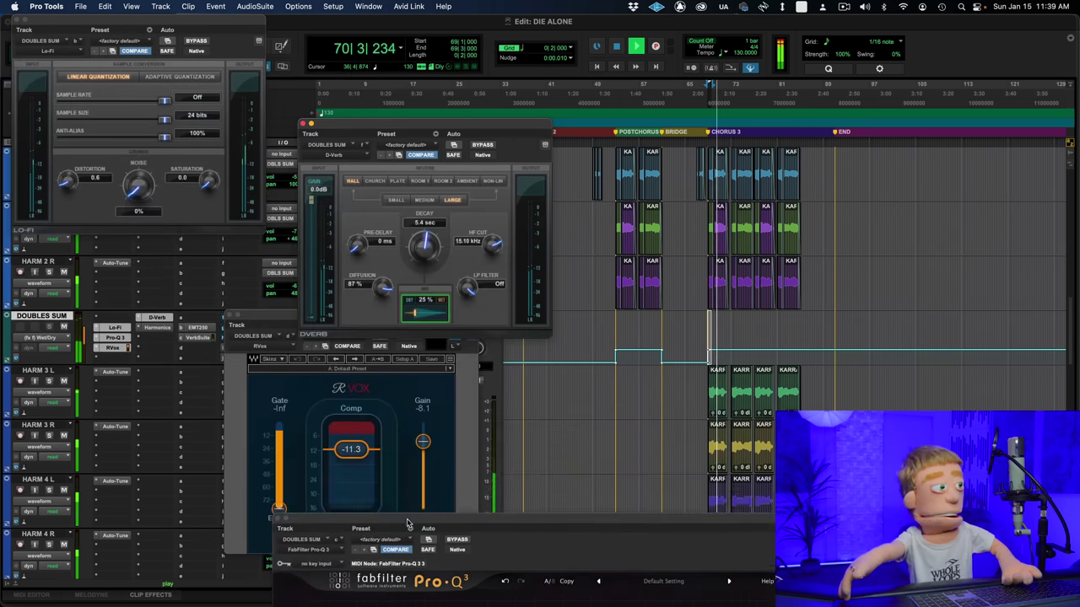
click(161, 318)
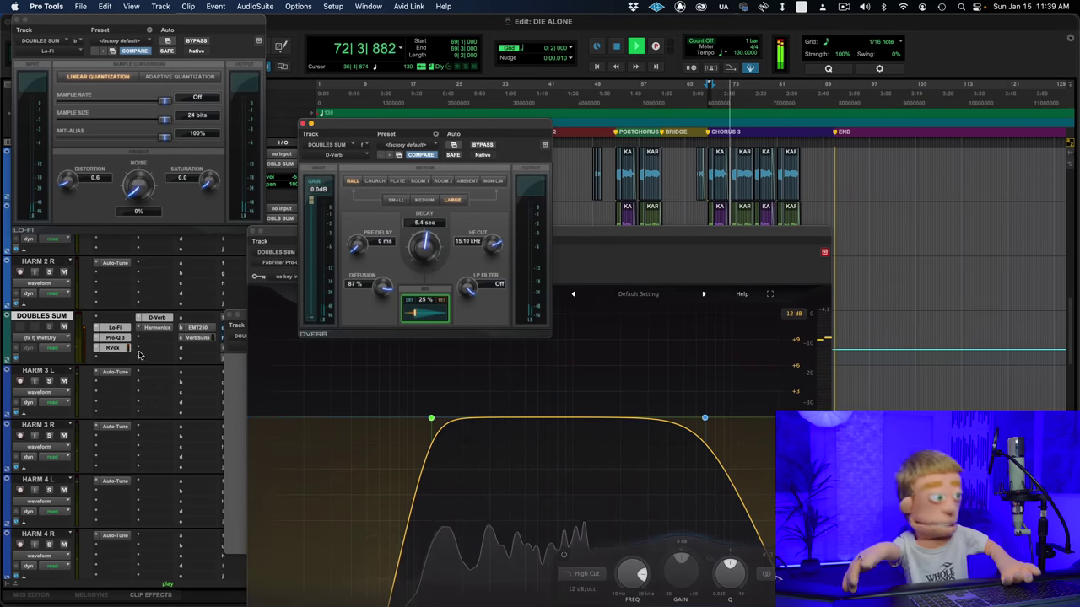
key(space)
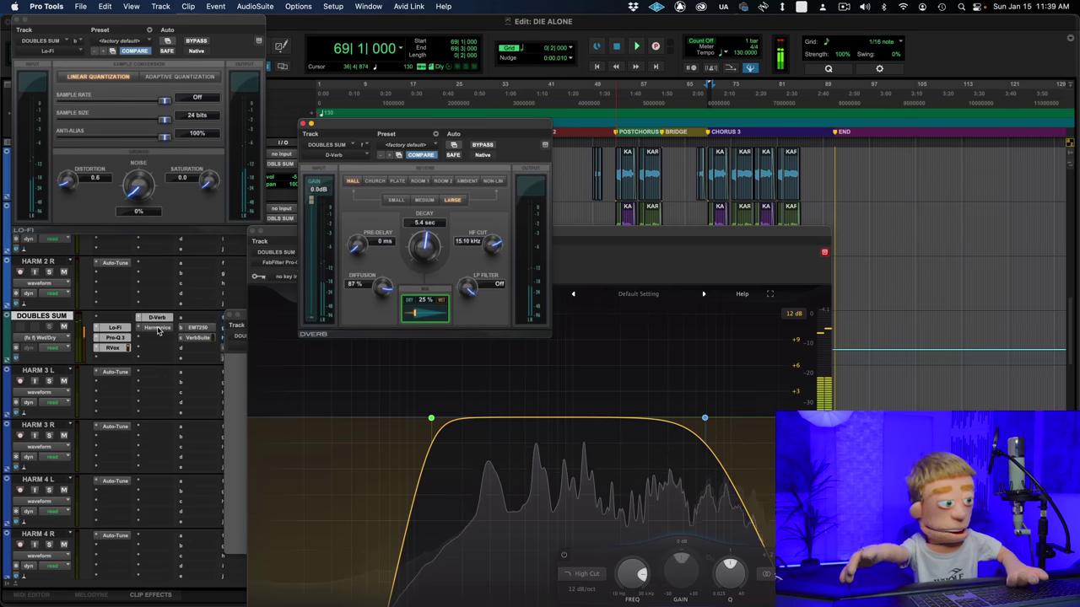
Open Harmonics on DOUBLES SUM to review it, and move the Harmonics and RVox windows clear of the track's sends
click(157, 328)
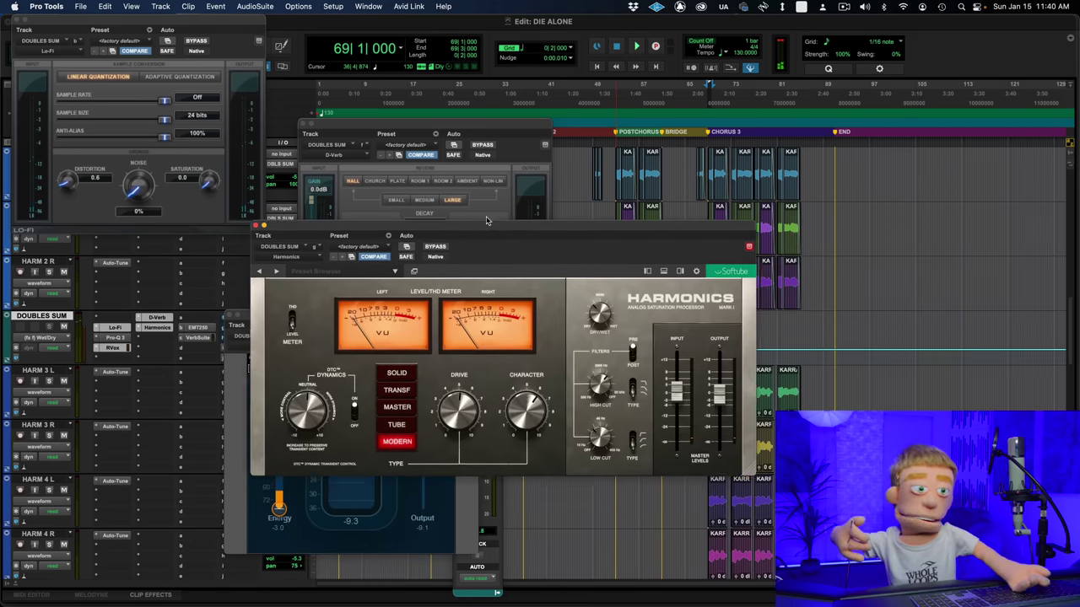
drag(479, 235, 542, 182)
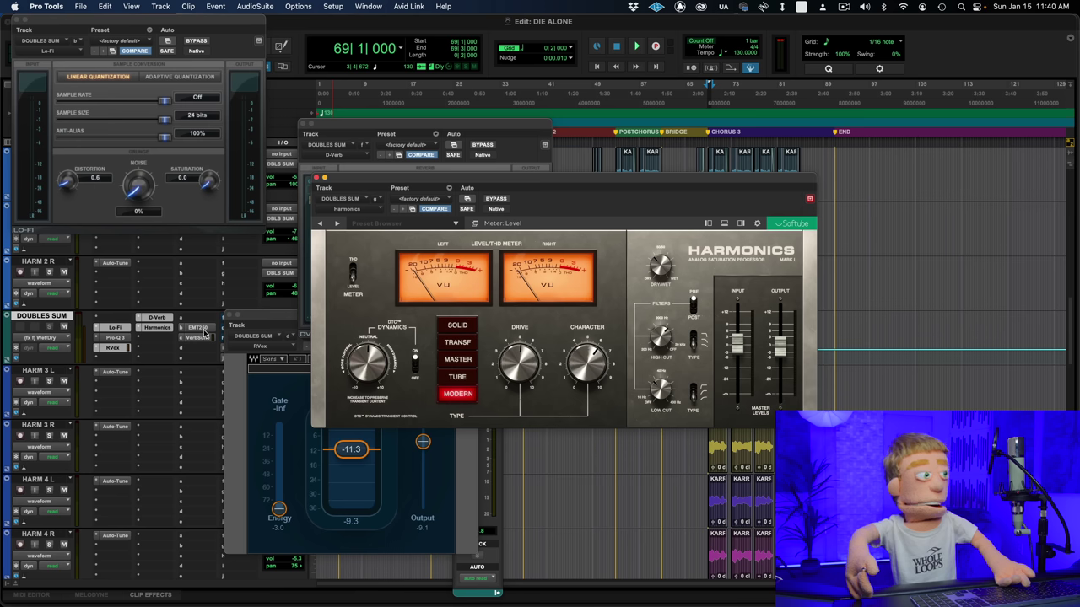
drag(243, 321, 310, 318)
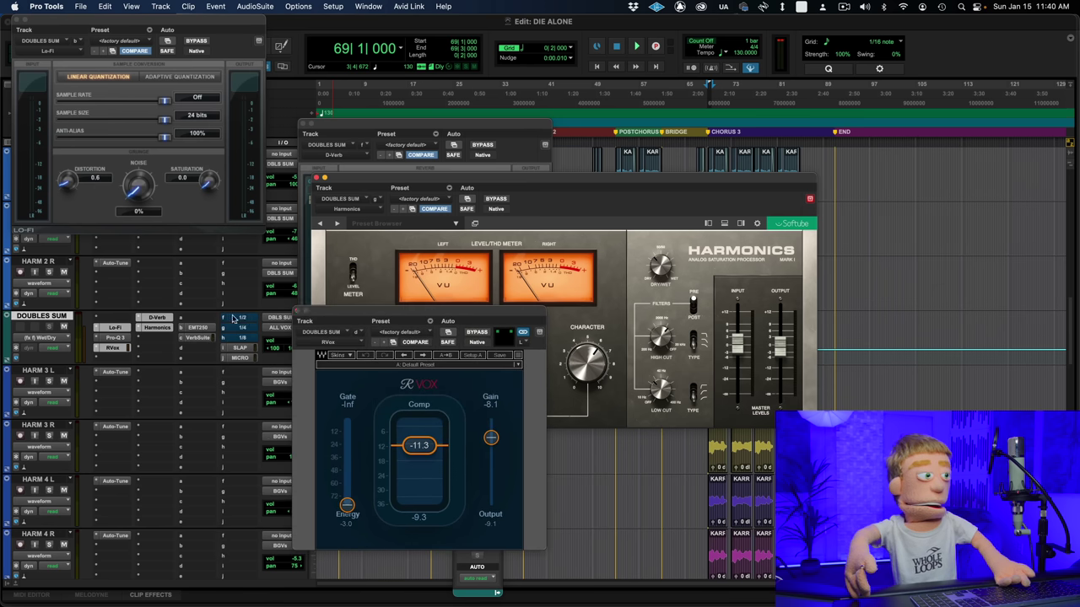
Go to the BGV SUM track and close the DOUBLES SUM plug-in windows for Lo-Fi, D-Verb, Harmonics and RVox
scroll(220, 380, down, 10)
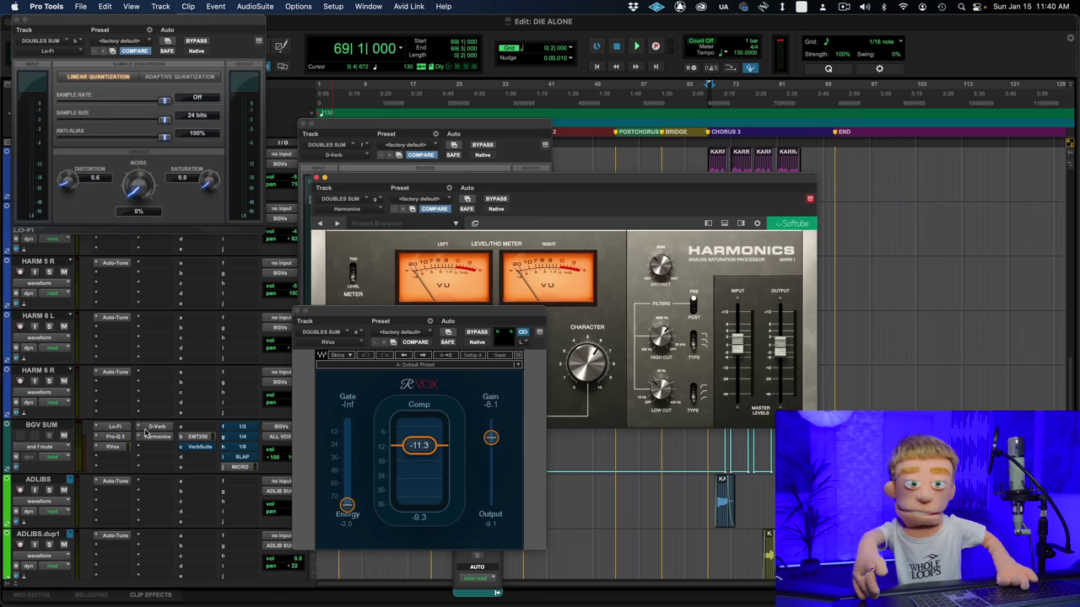
click(15, 23)
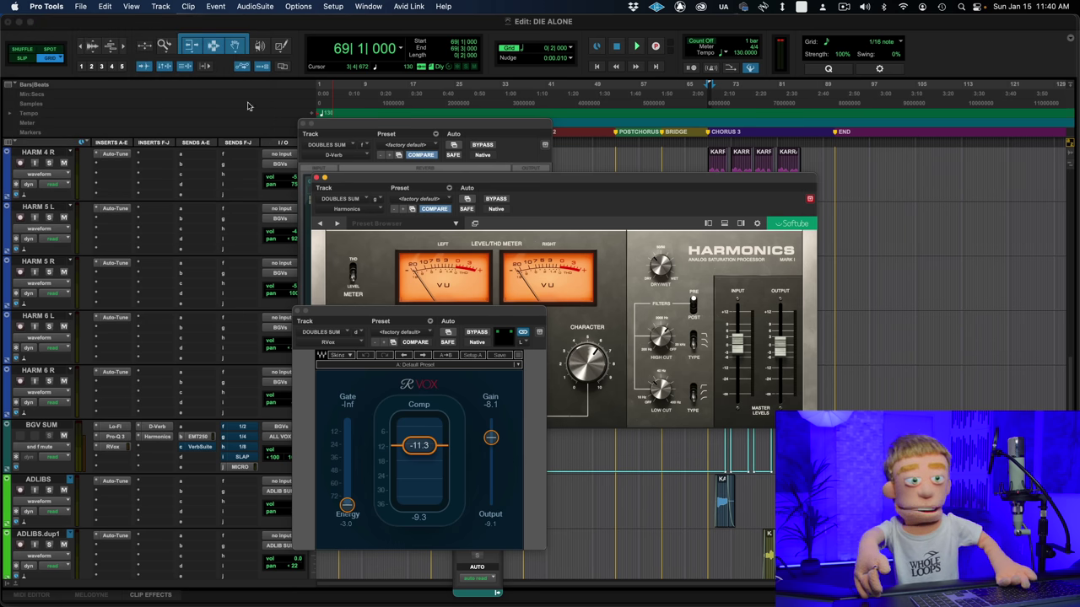
click(303, 125)
click(315, 177)
click(297, 312)
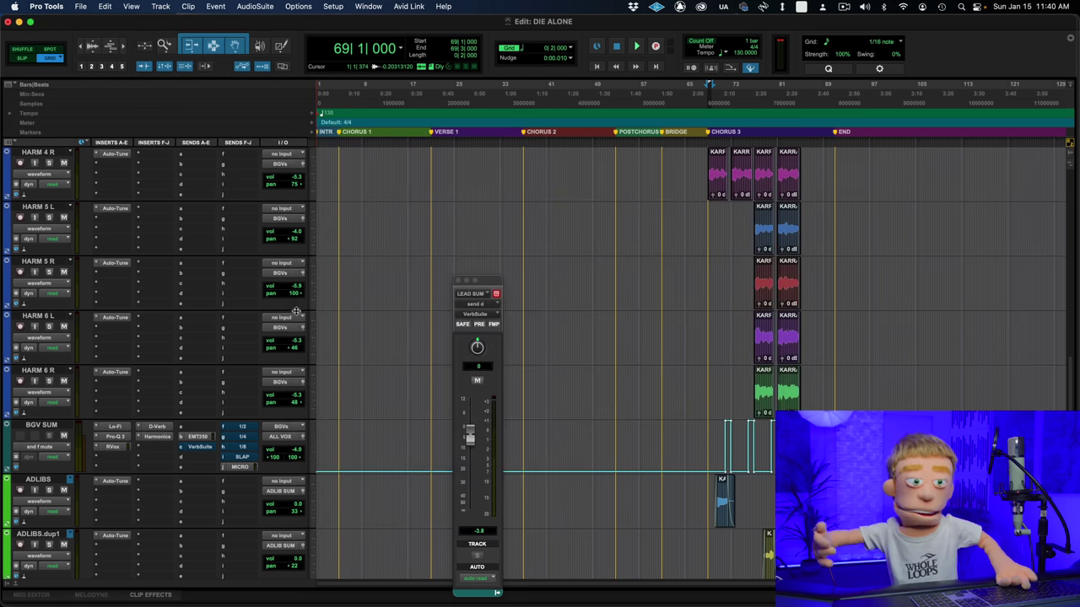
Close the LEAD SUM send window and compare the inserts and sends on DOUBLES SUM, BGV SUM and ADLIBS SUM
scroll(322, 410, down, 1)
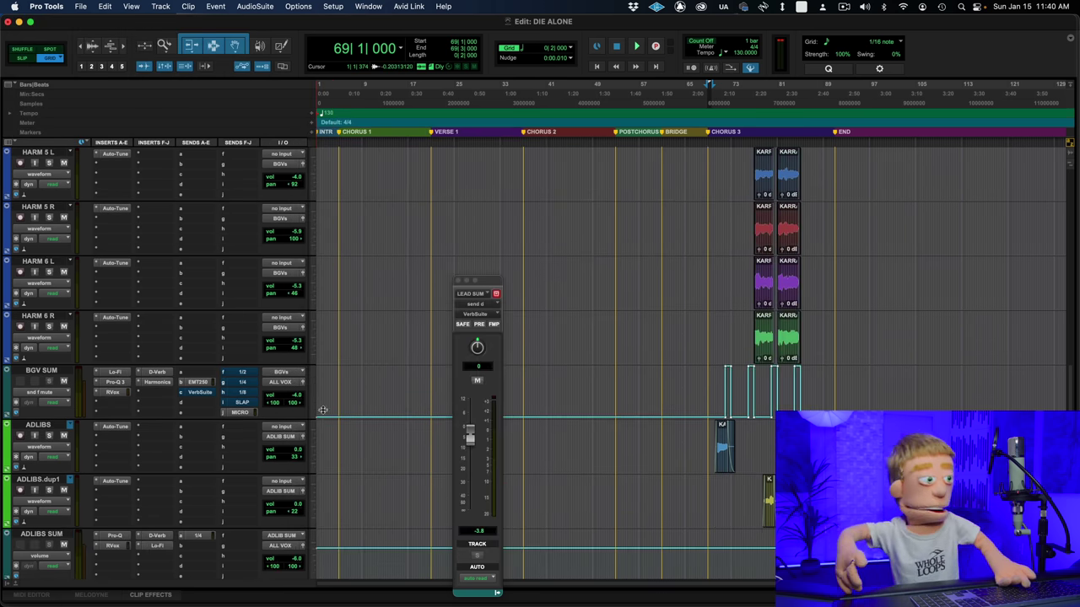
click(460, 281)
scroll(757, 301, up, 8)
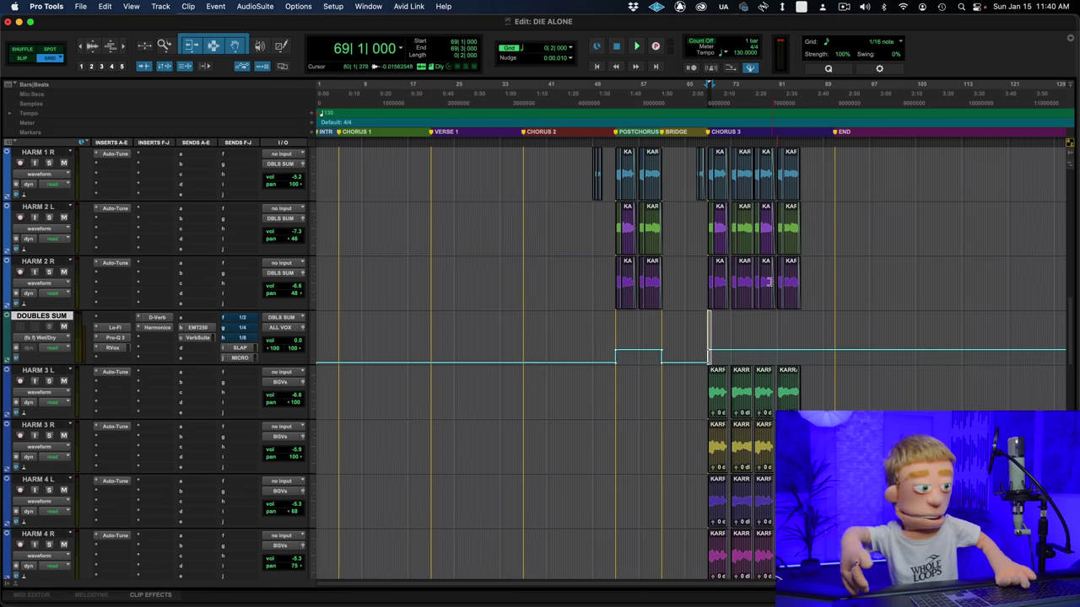
scroll(768, 282, down, 10)
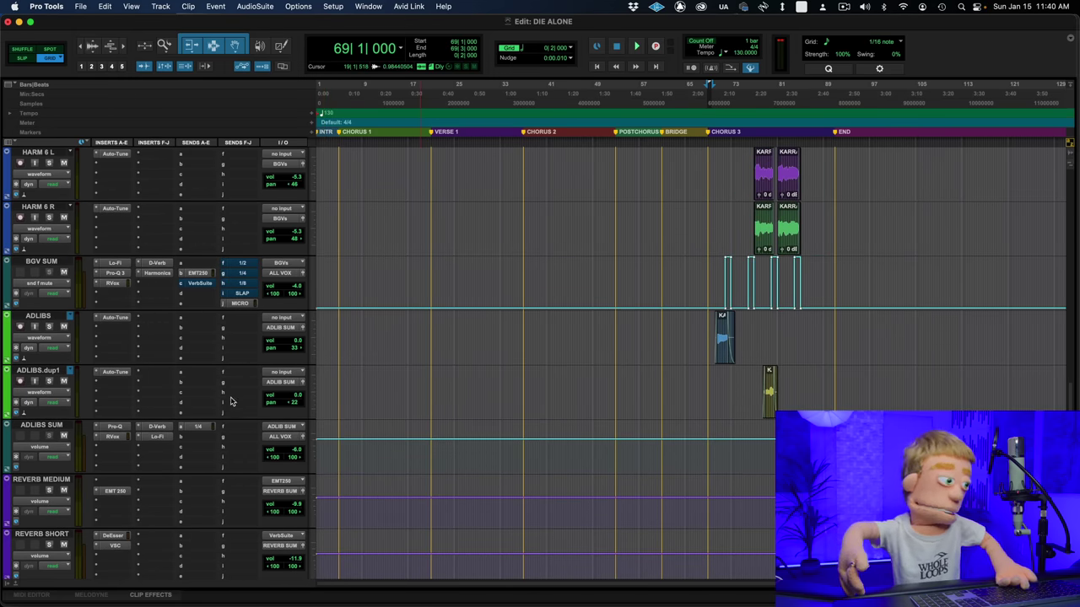
Open Pro-Q on ADLIBS SUM and play Chorus 3 with MUSIC SUM muted to review the ad-lib filtering
click(115, 426)
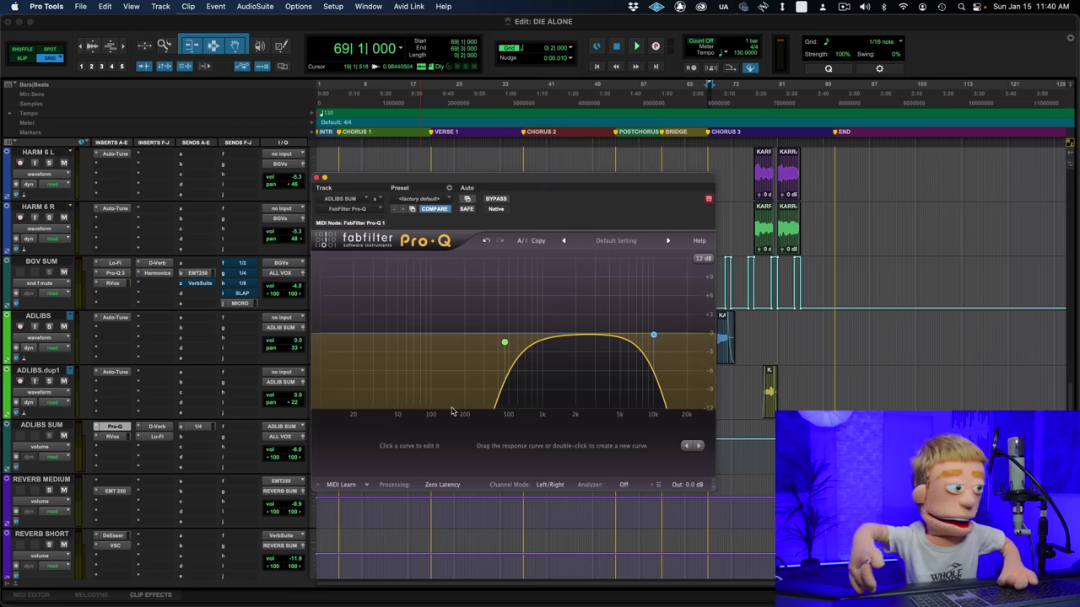
click(571, 186)
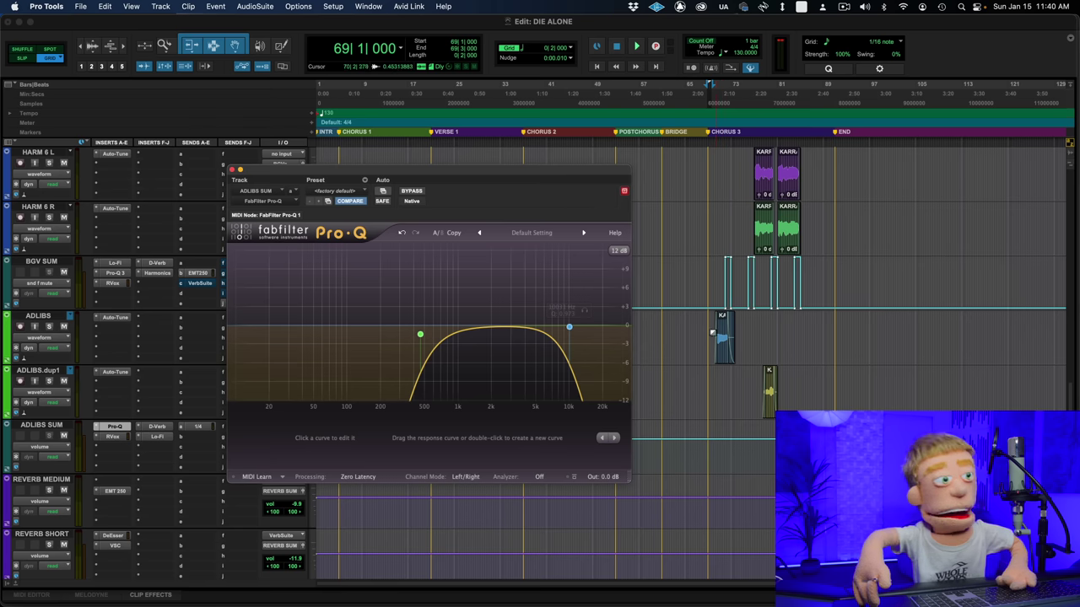
key(space)
scroll(692, 354, up, 10)
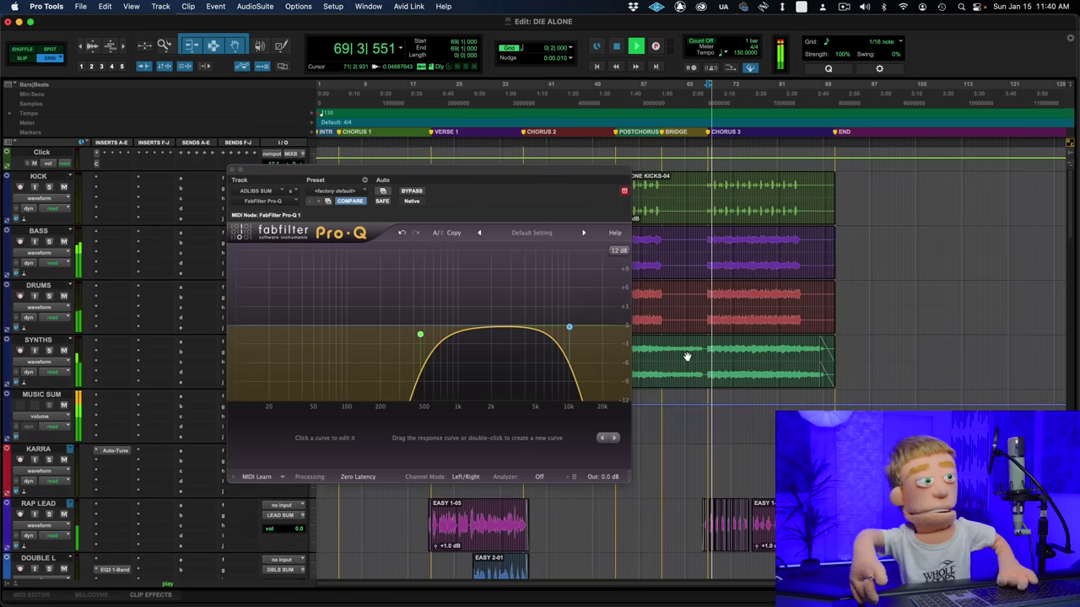
scroll(653, 302, down, 8)
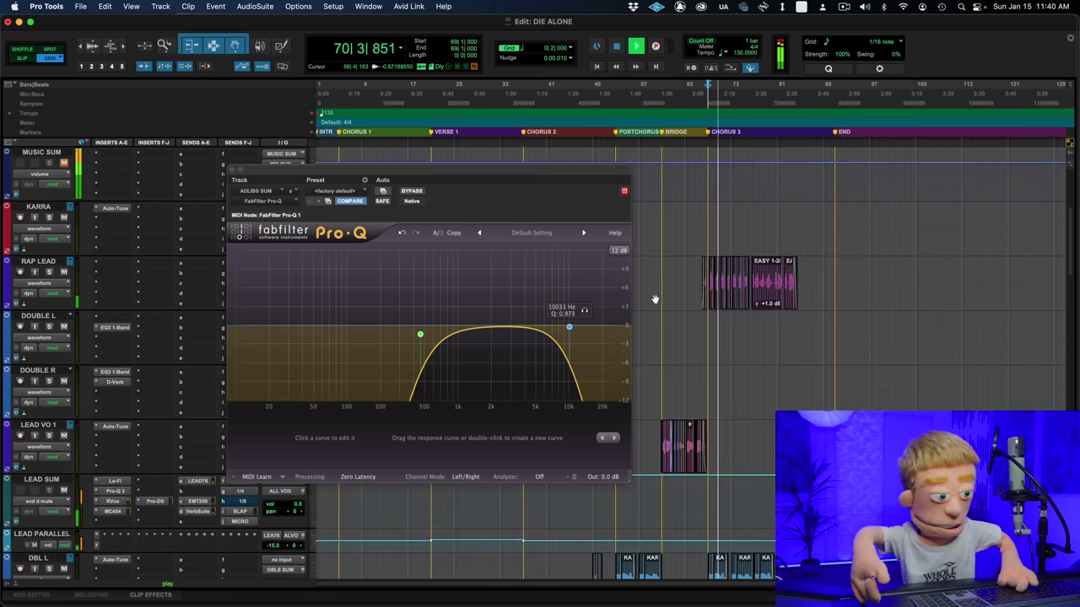
scroll(652, 300, down, 5)
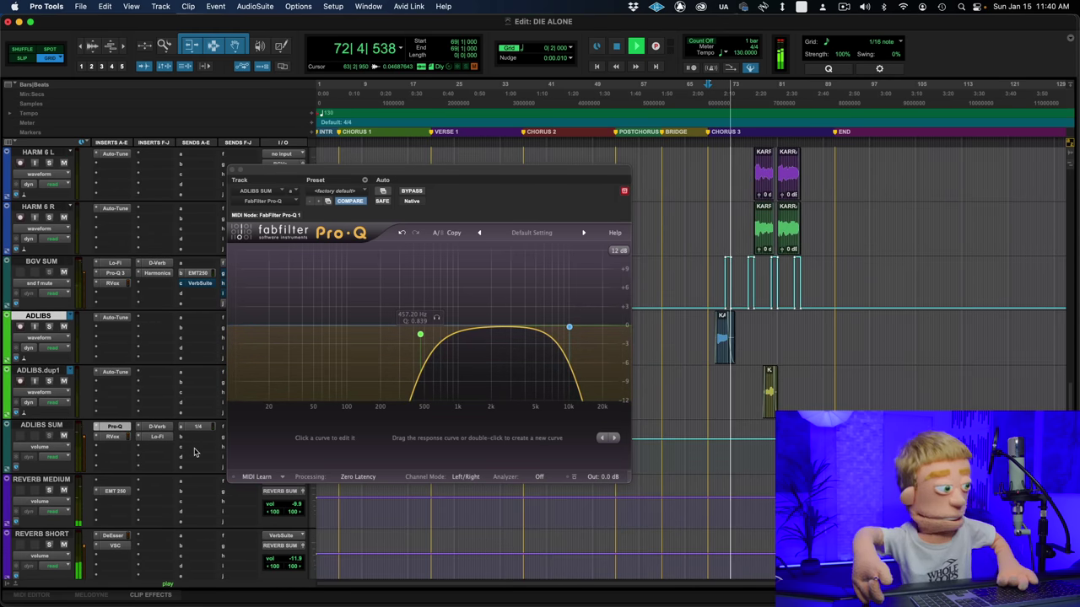
scroll(177, 457, down, 5)
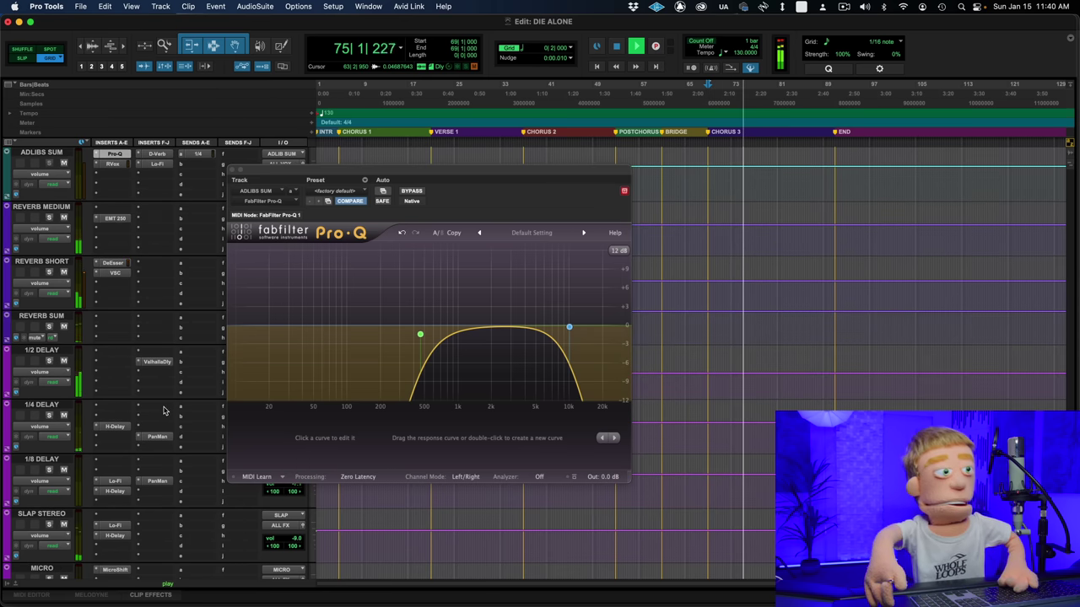
scroll(179, 411, up, 10)
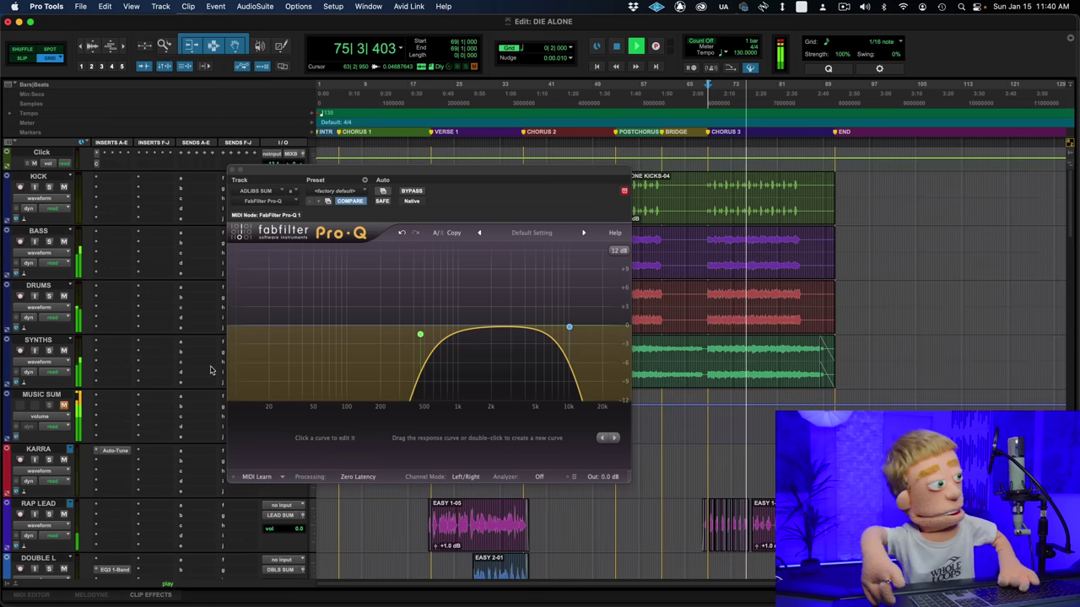
Unmute MUSIC SUM, close the ADLIBS SUM Pro-Q window and stop playback at the LEAD SUM track
click(232, 170)
scroll(245, 296, down, 8)
key(space)
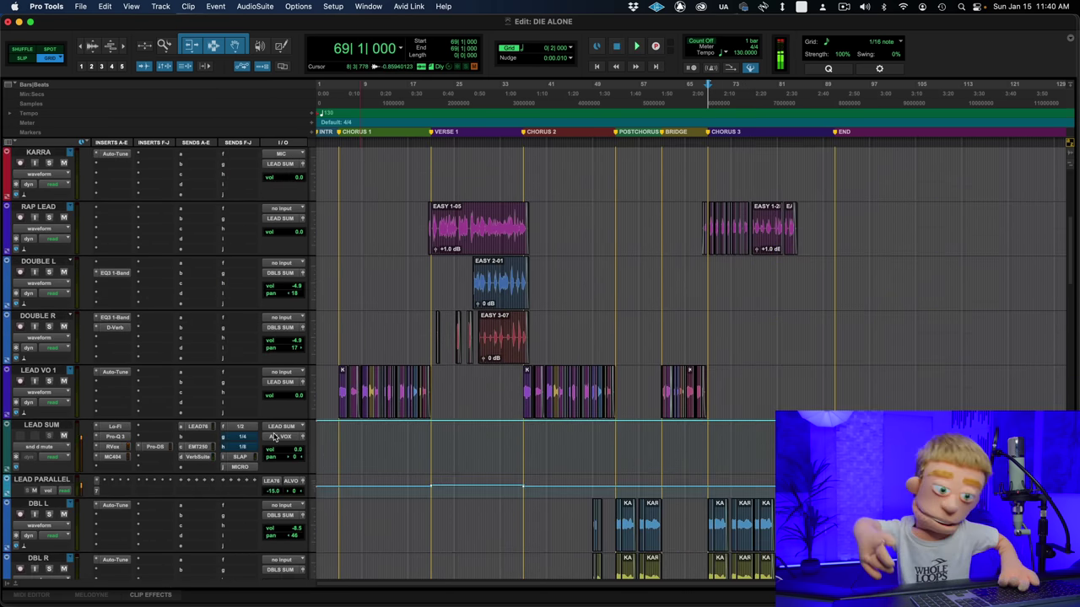
Look through LEAD SUM's automated parameters and display its Lo-Fi Distortion automation
click(52, 450)
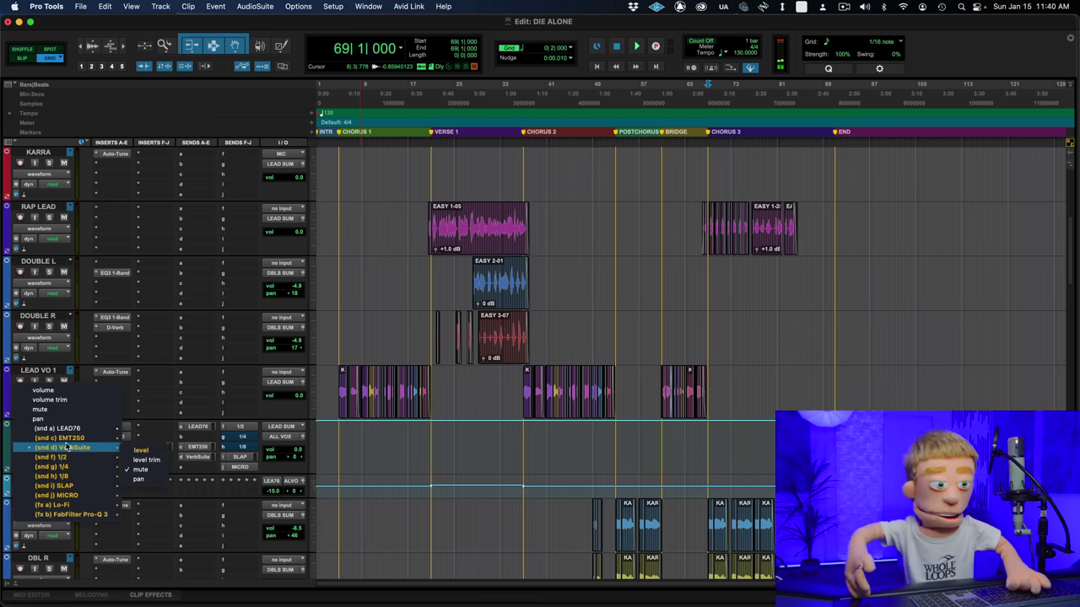
mouse_move(107, 459)
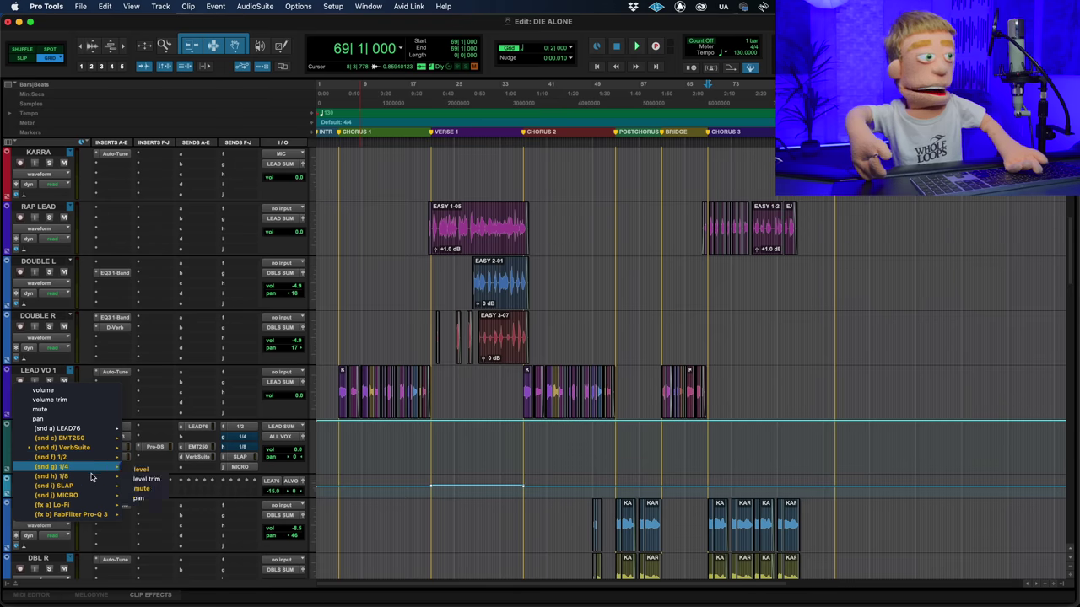
mouse_move(97, 514)
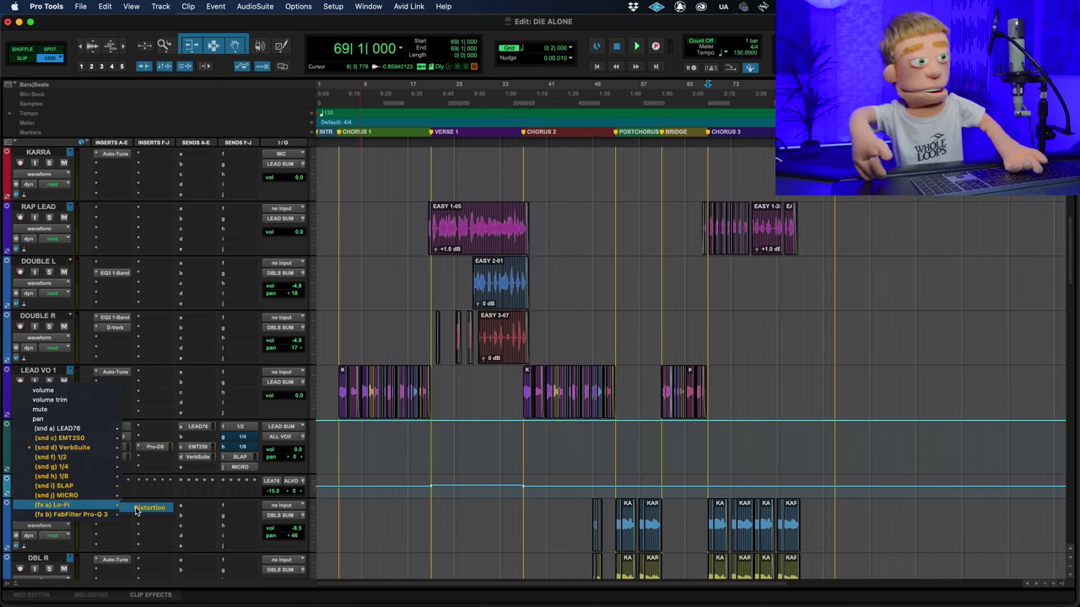
click(137, 507)
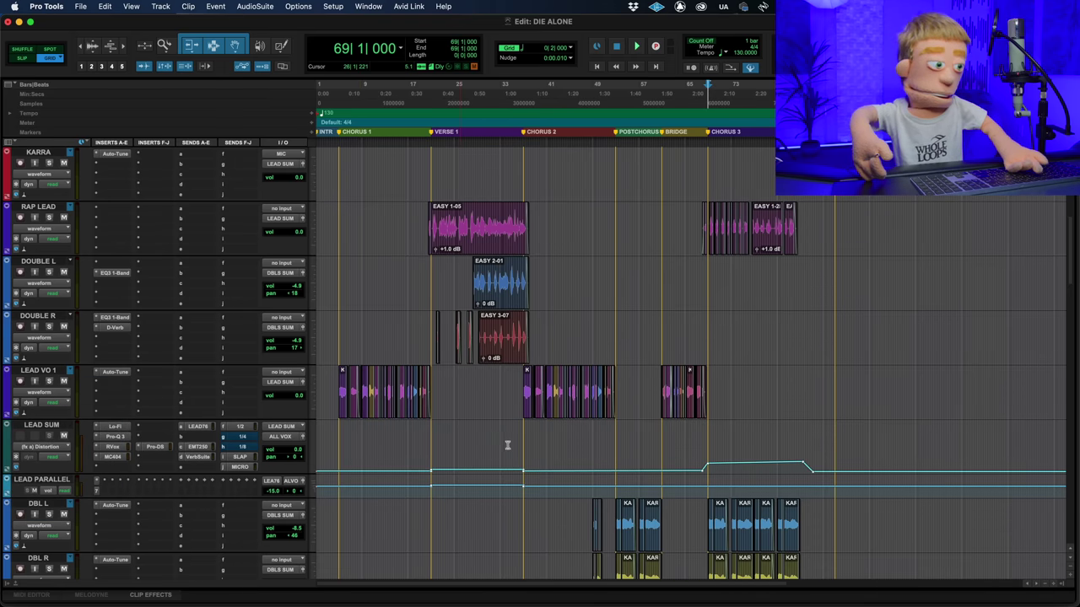
Display LEAD SUM's Pro-Q 3 Band 1 Frequency automation and play from bar 68 to hear it into Chorus 3
click(47, 448)
mouse_move(107, 458)
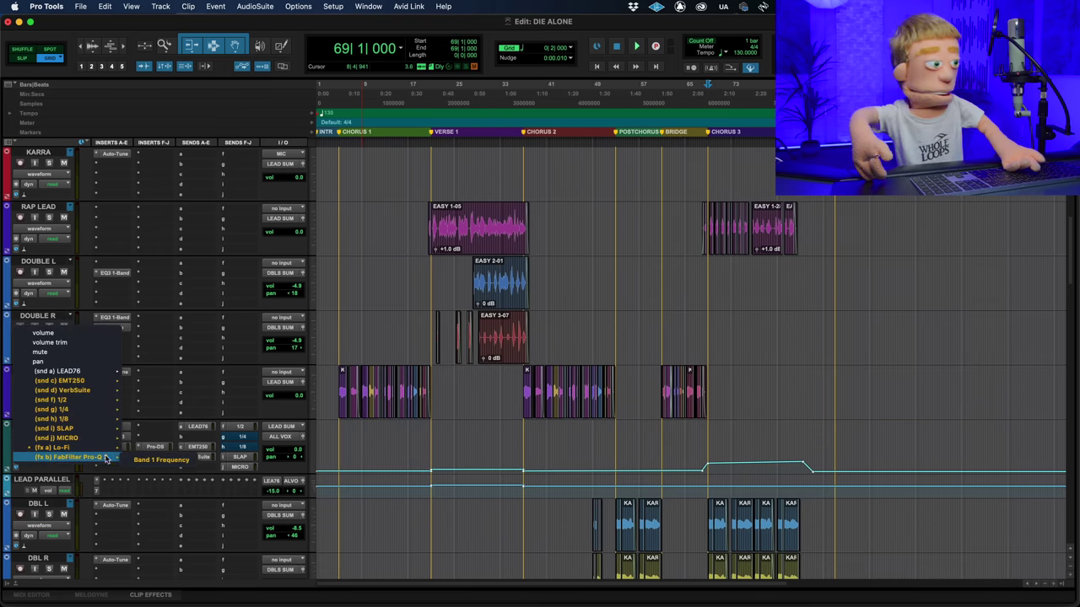
click(160, 460)
click(707, 439)
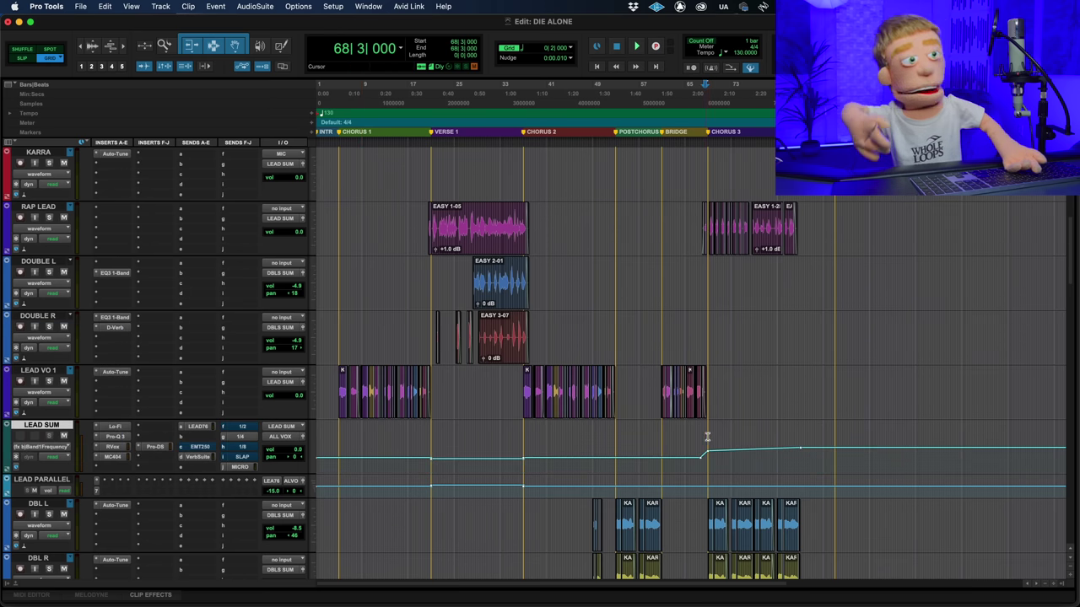
click(700, 168)
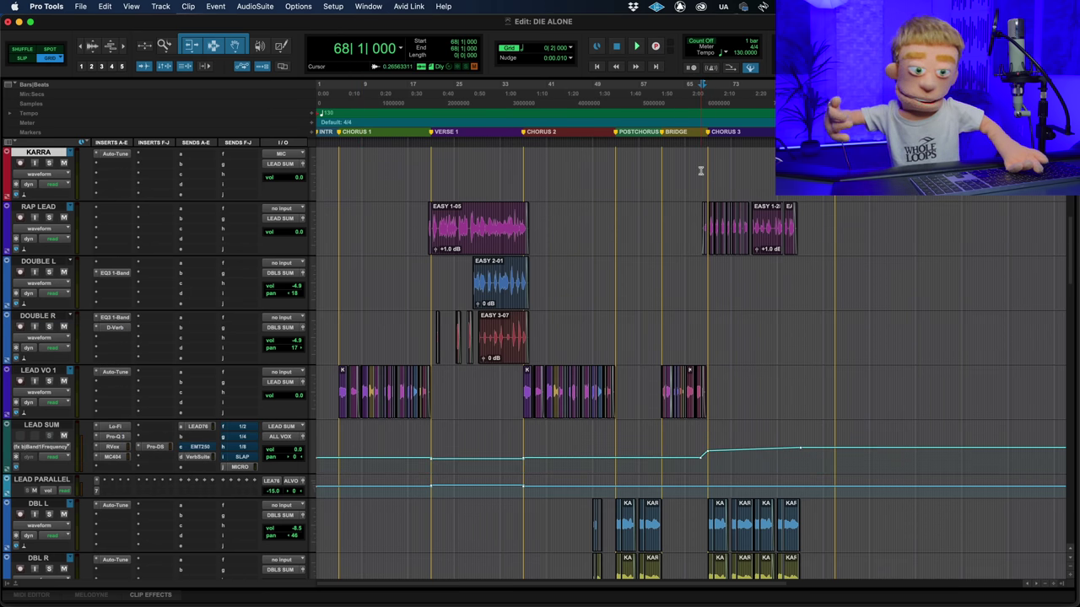
key(space)
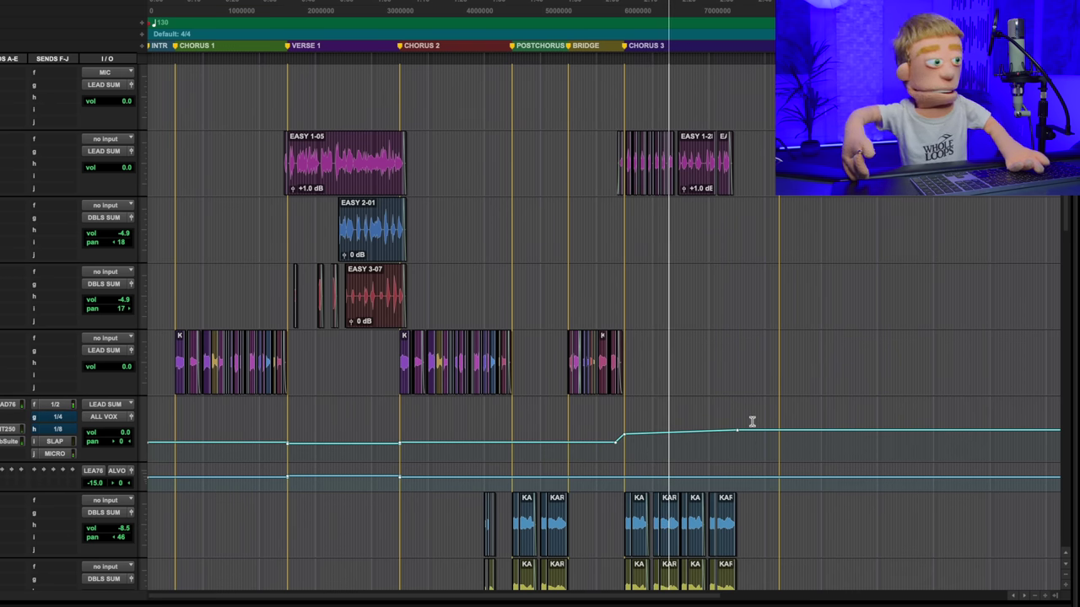
Look over the tracks down to DRY VOX SUM during playback and stop playback there
scroll(752, 422, up, 5)
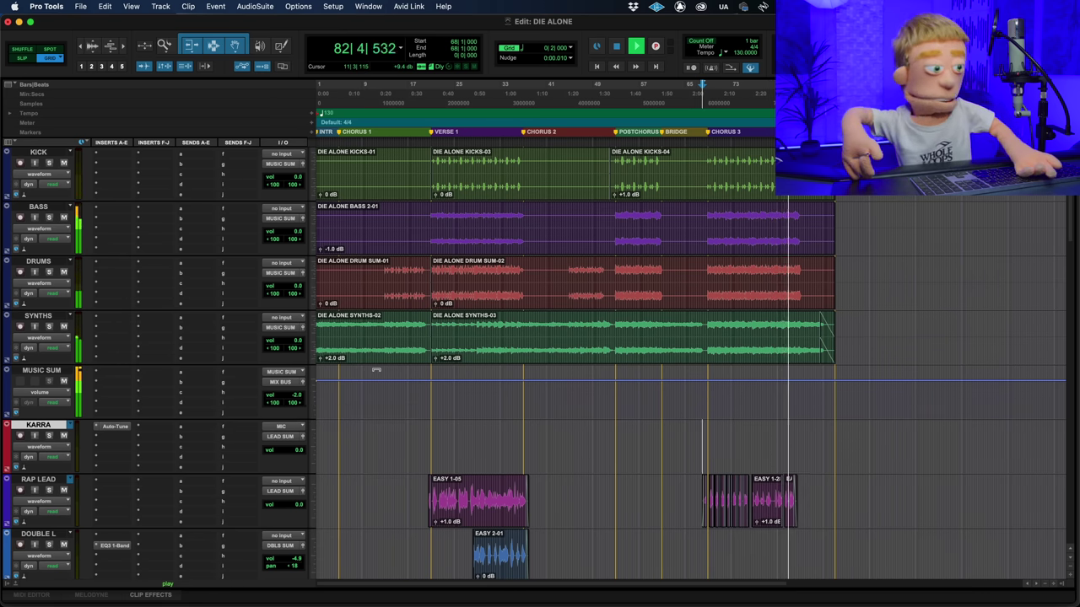
scroll(376, 370, down, 6)
scroll(375, 369, down, 15)
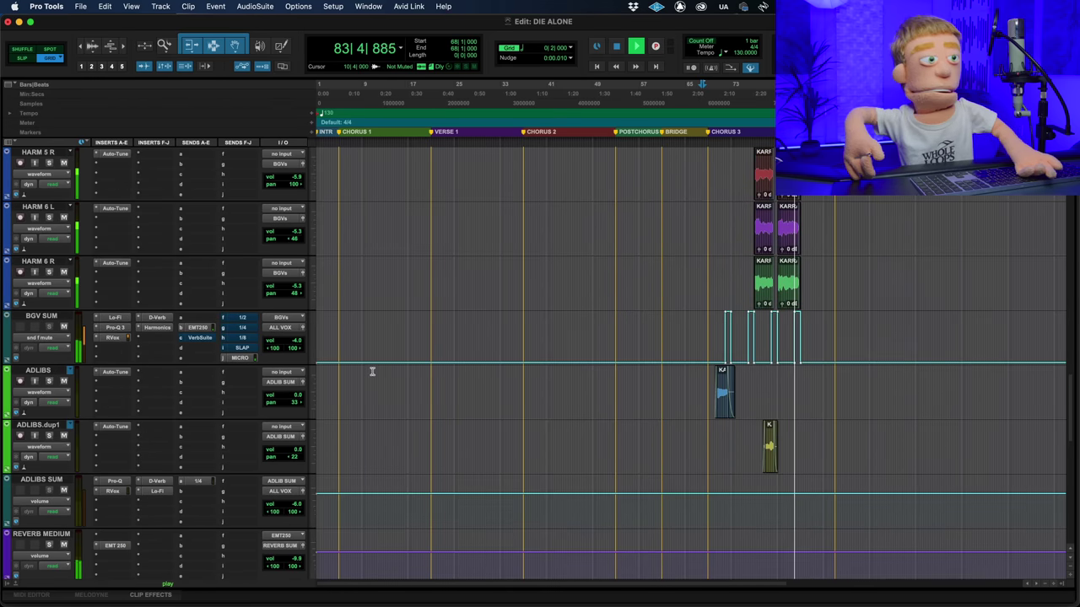
scroll(372, 374, down, 4)
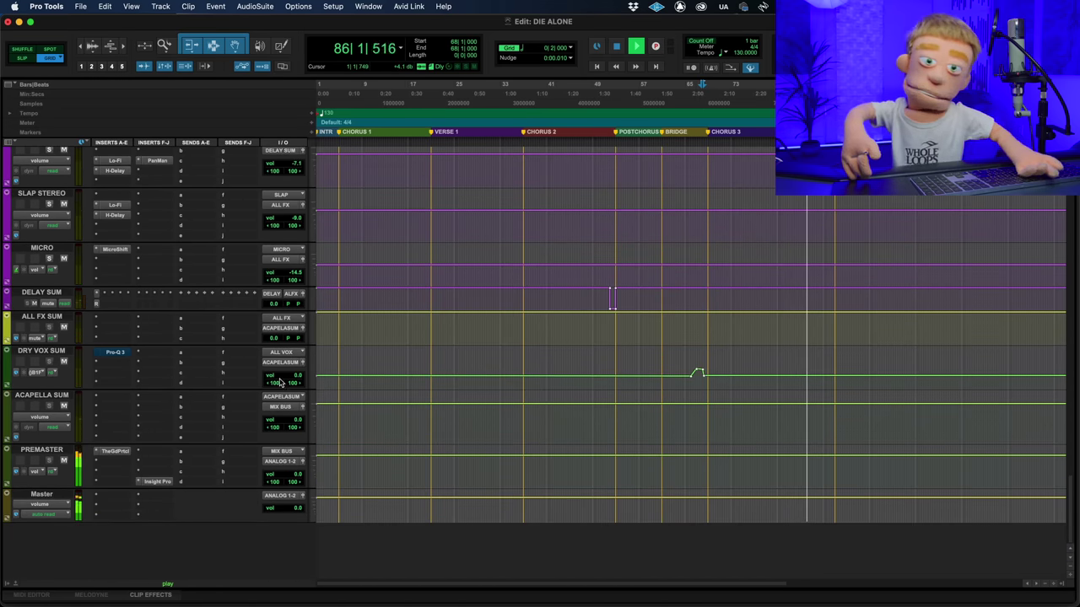
key(space)
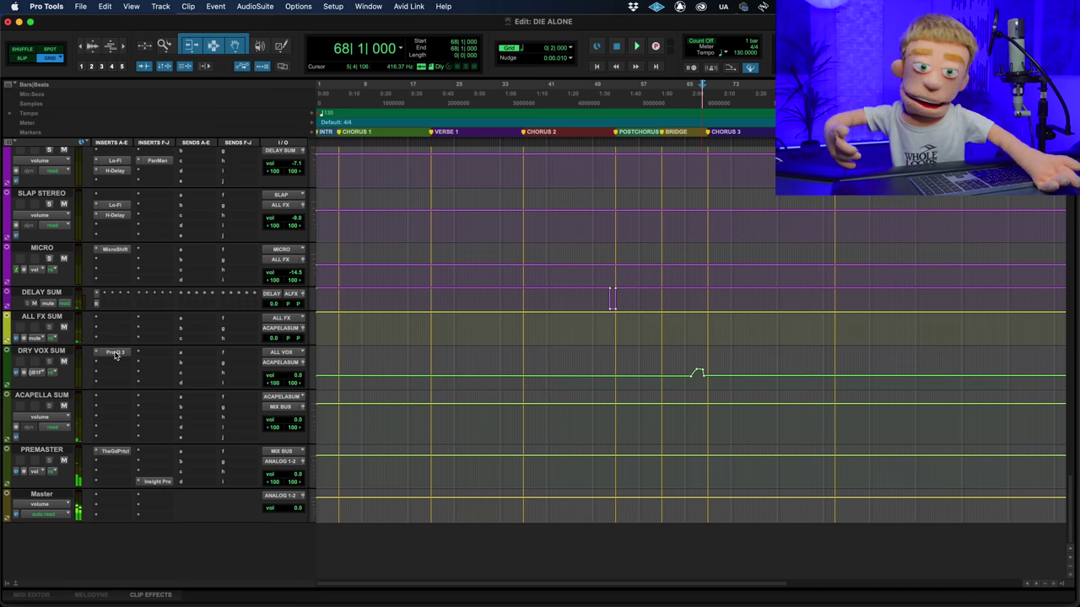
Review DRY VOX SUM's Pro-Q 3 low-cut frequency automation by playing from 65|3 beside its plug-in window, and close the window
click(114, 352)
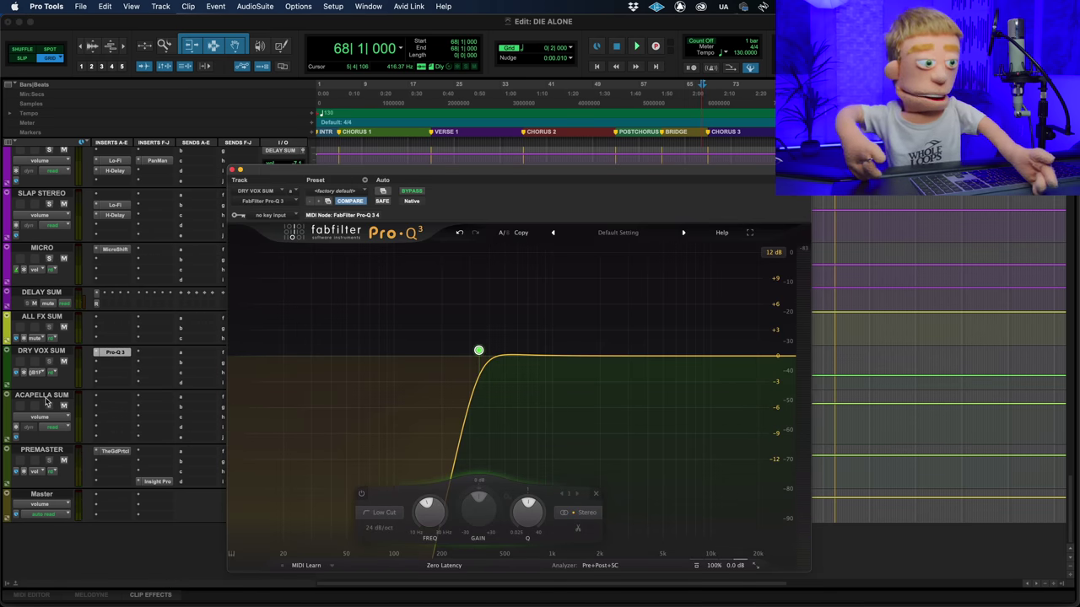
drag(377, 172, 121, 121)
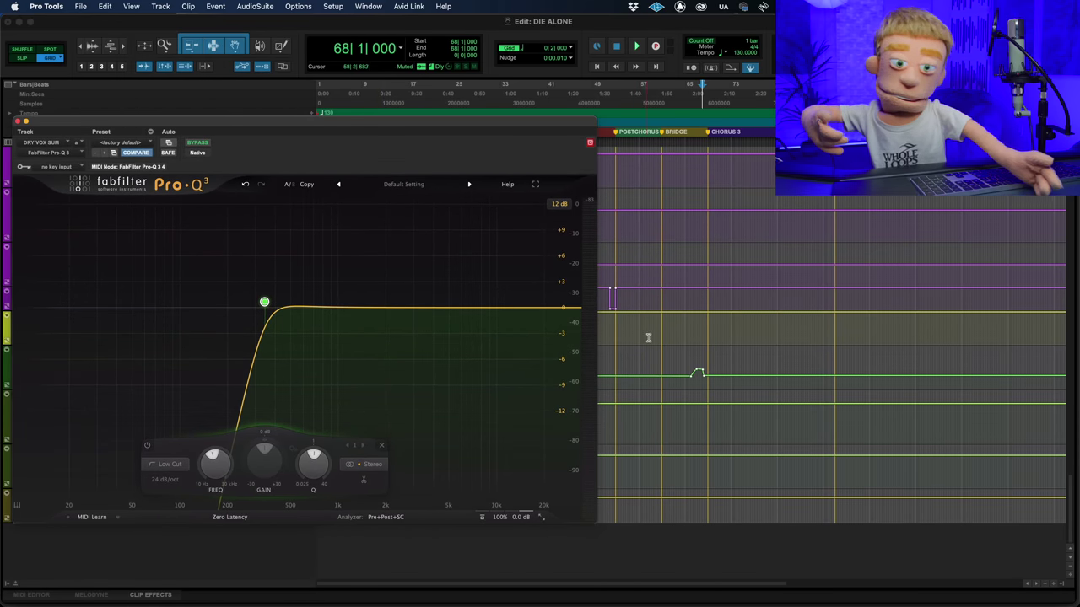
click(688, 362)
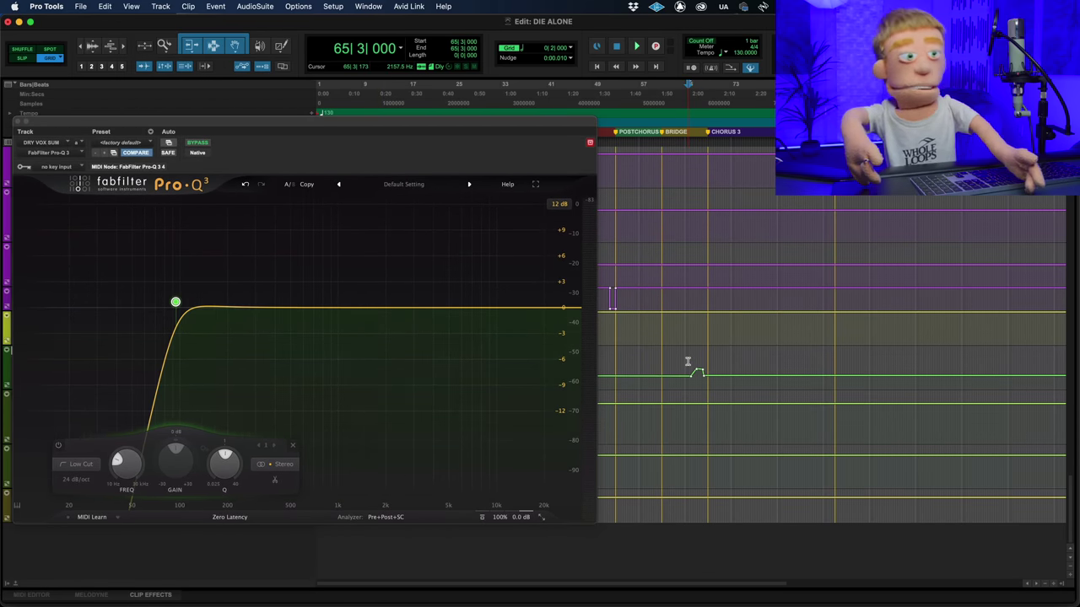
key(space)
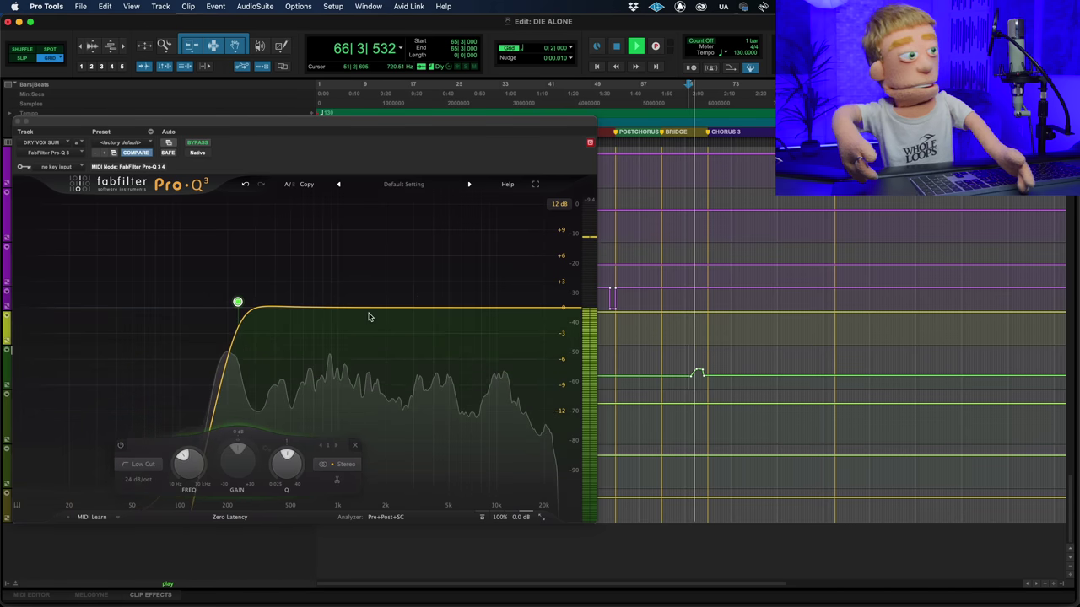
mouse_move(267, 314)
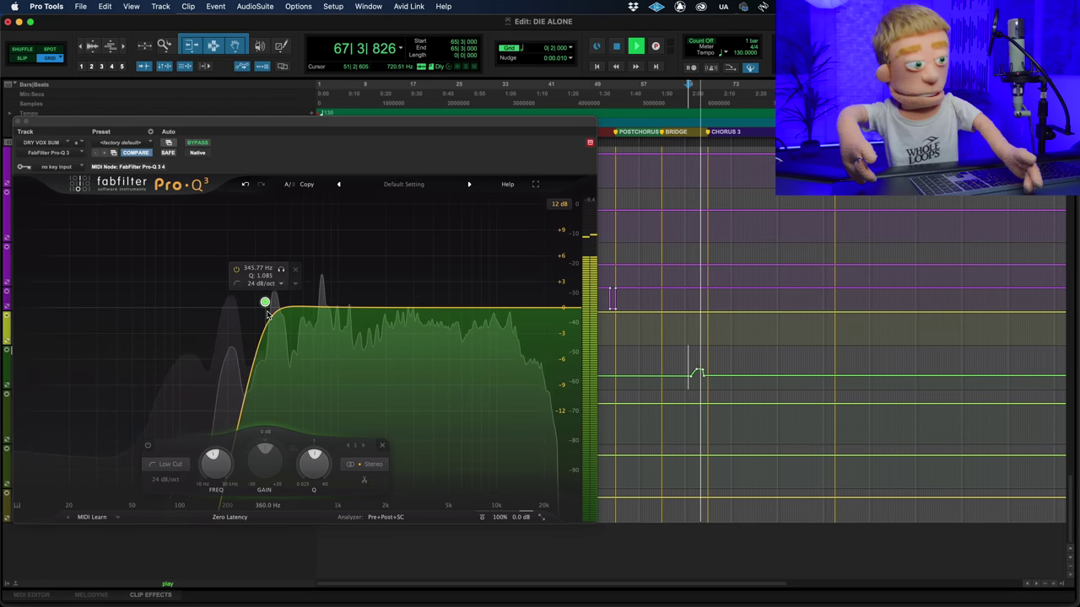
drag(267, 314, 176, 311)
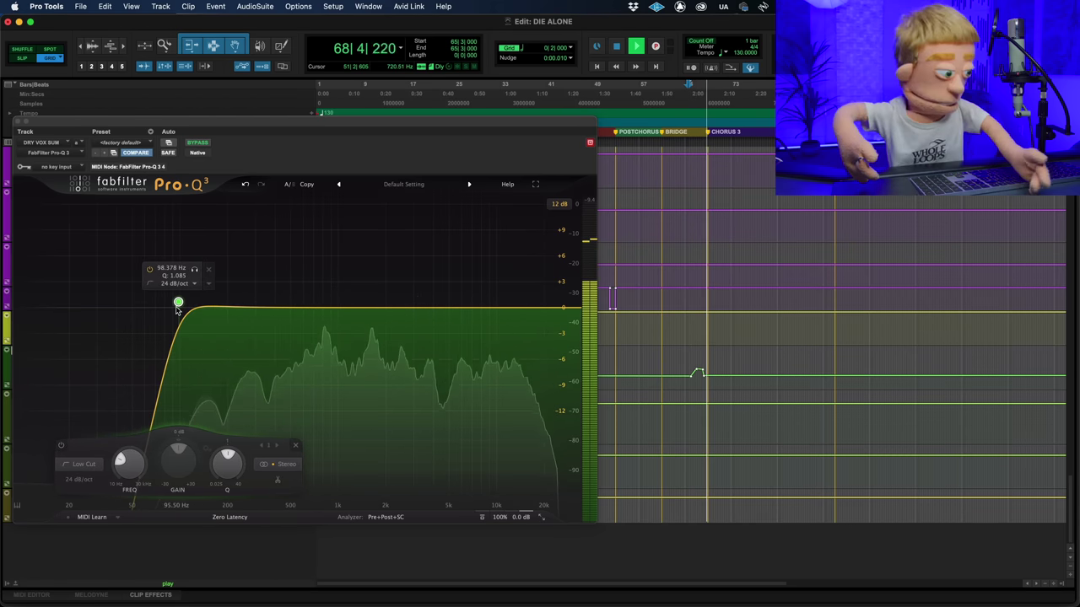
key(space)
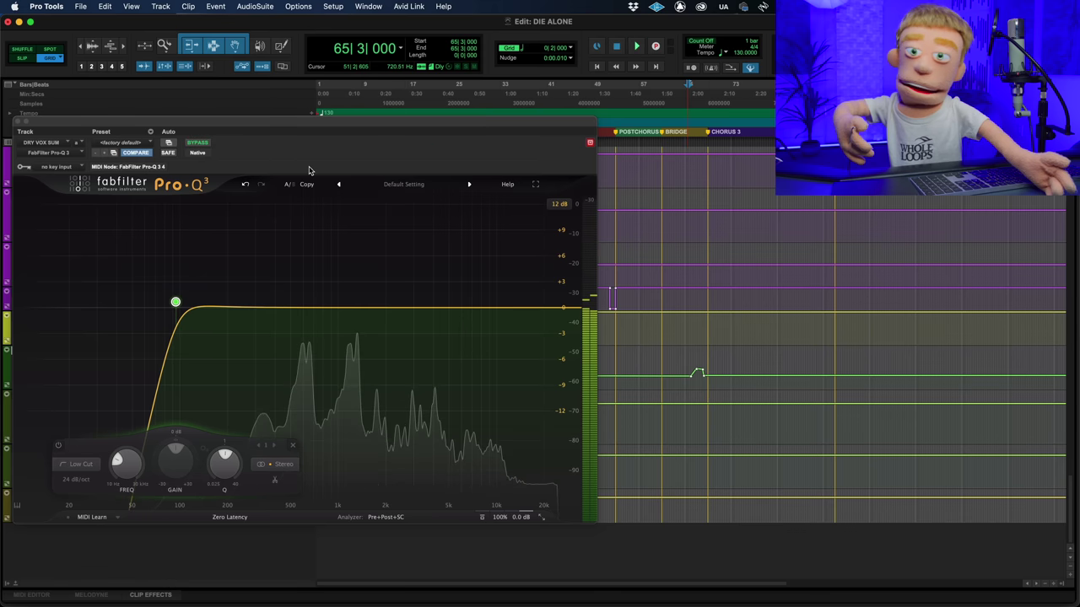
key(super+ctrl+alt+w)
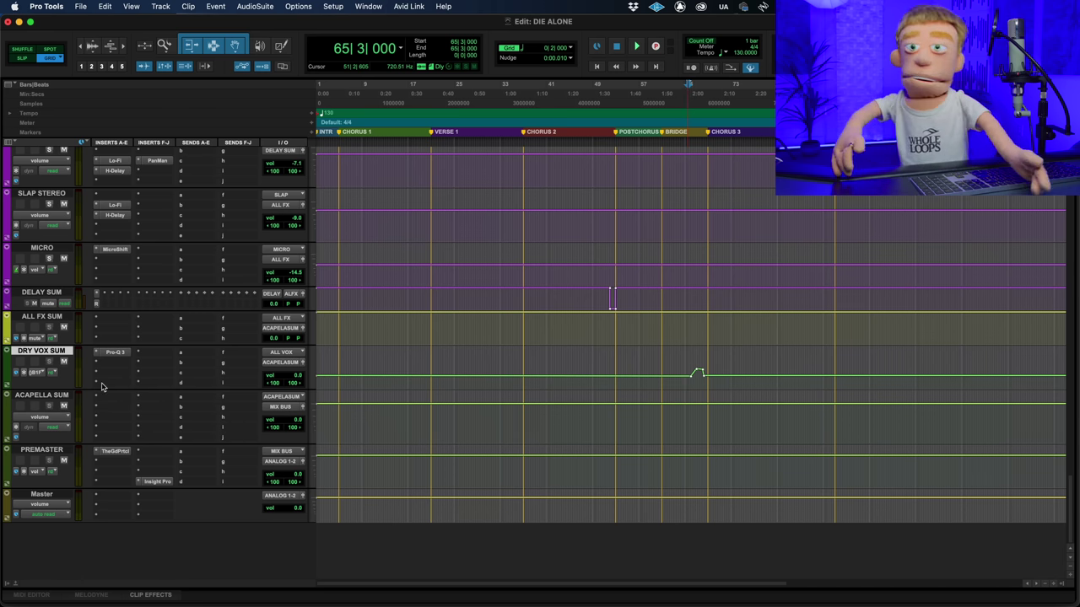
Open The God Particle on PREMASTER, move its window clear of the track controls, and play the song from 3|3
click(127, 453)
drag(381, 129, 646, 165)
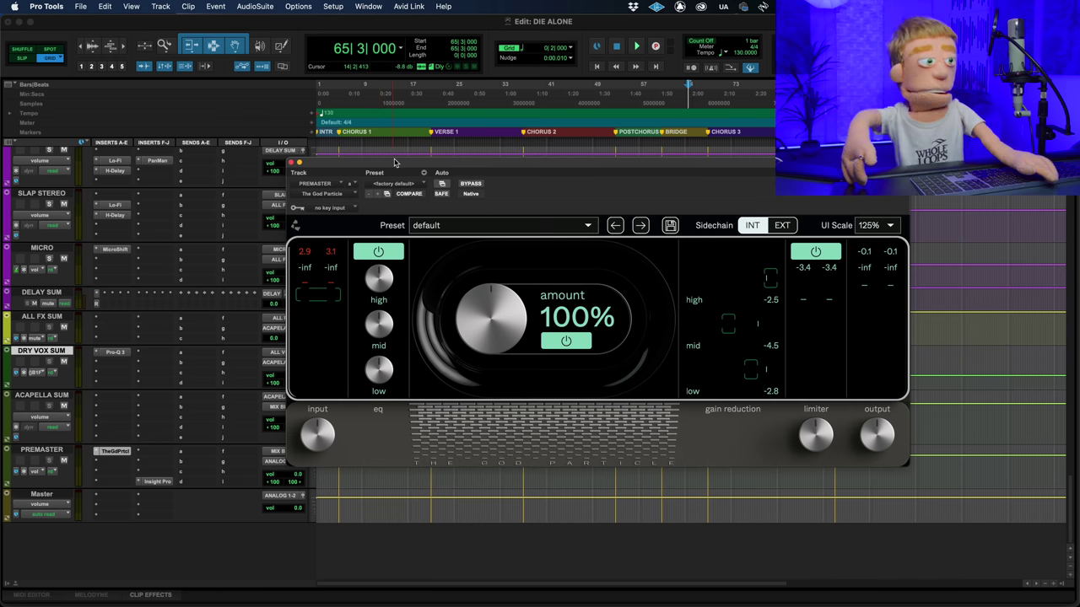
drag(394, 161, 423, 184)
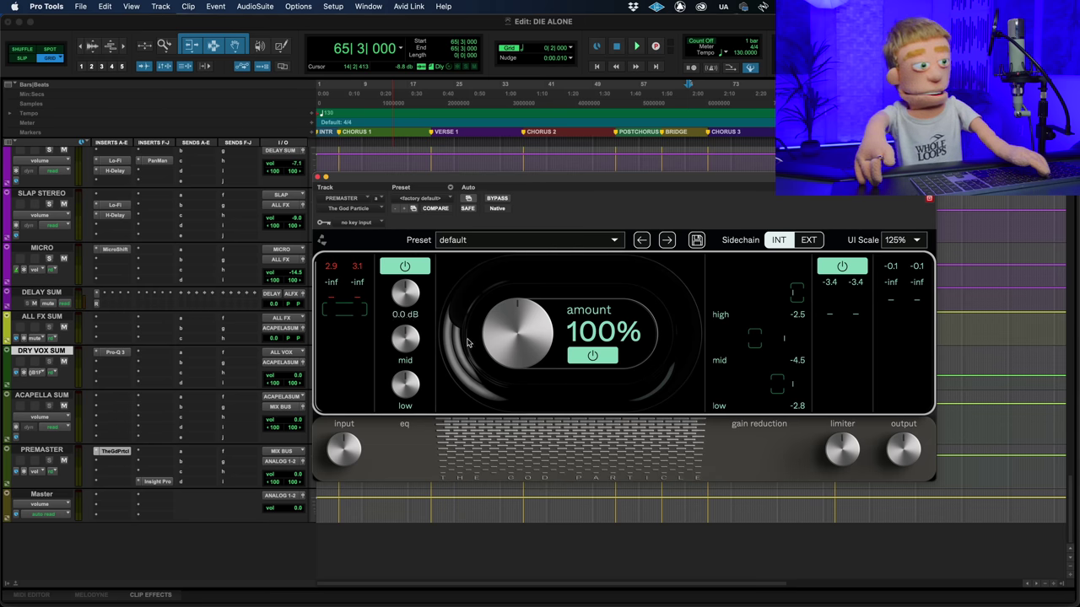
click(329, 507)
key(space)
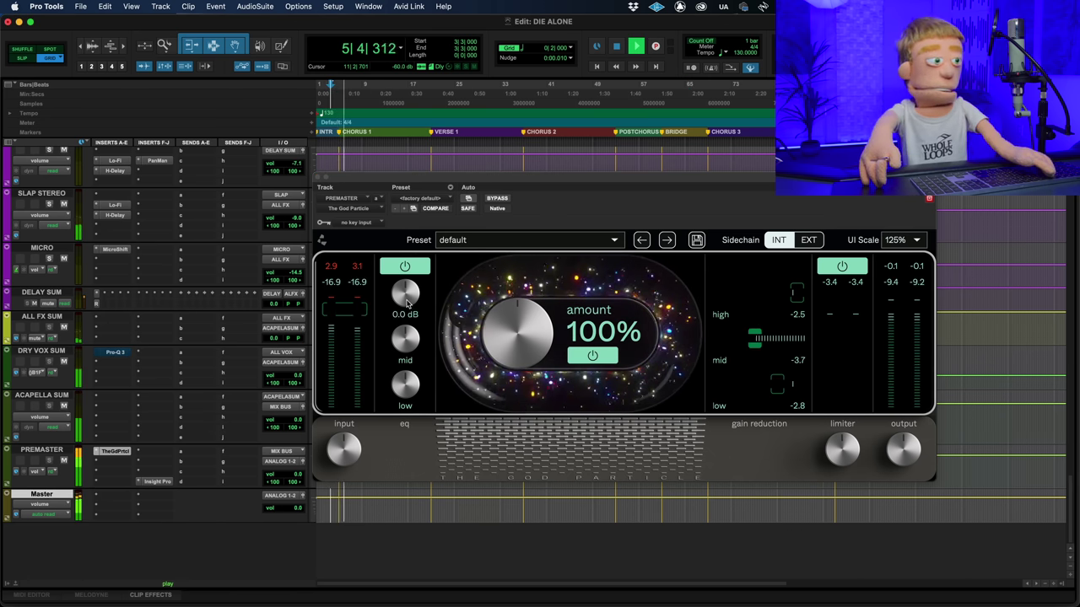
mouse_move(411, 308)
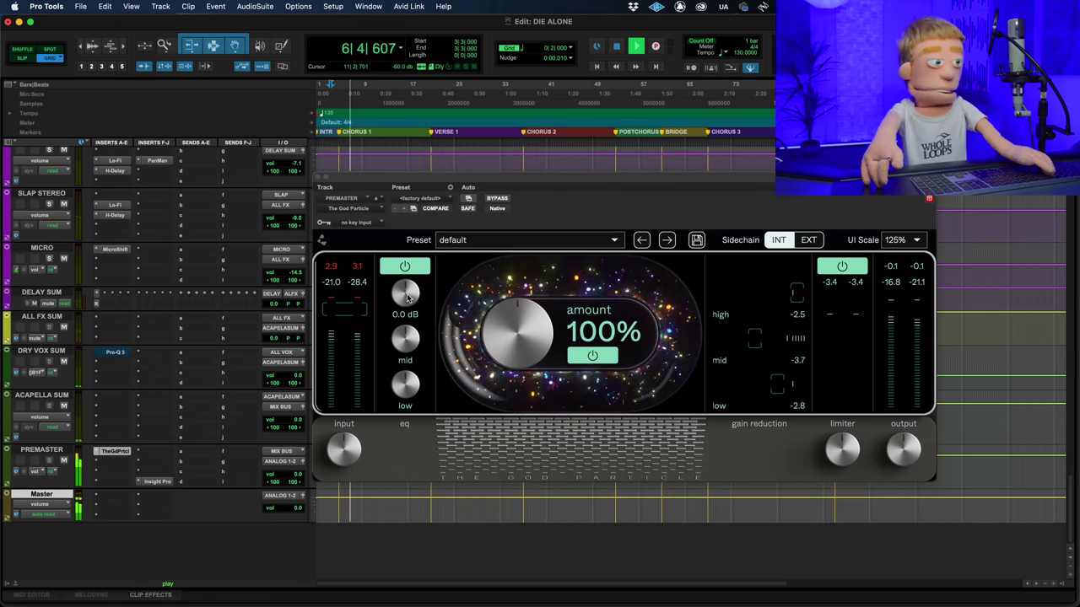
Boost The God Particle's low EQ, try the mid EQ at 5.4 dB and bring it to 0.3 dB, and test the high EQ
mouse_move(403, 390)
drag(403, 389, 411, 335)
mouse_move(420, 341)
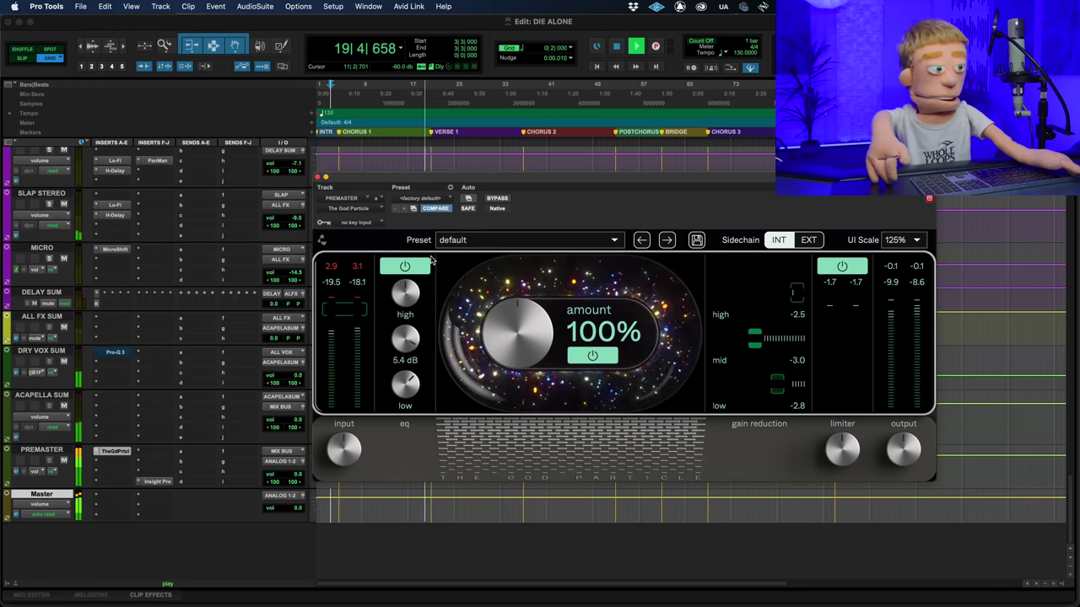
drag(417, 293, 404, 337)
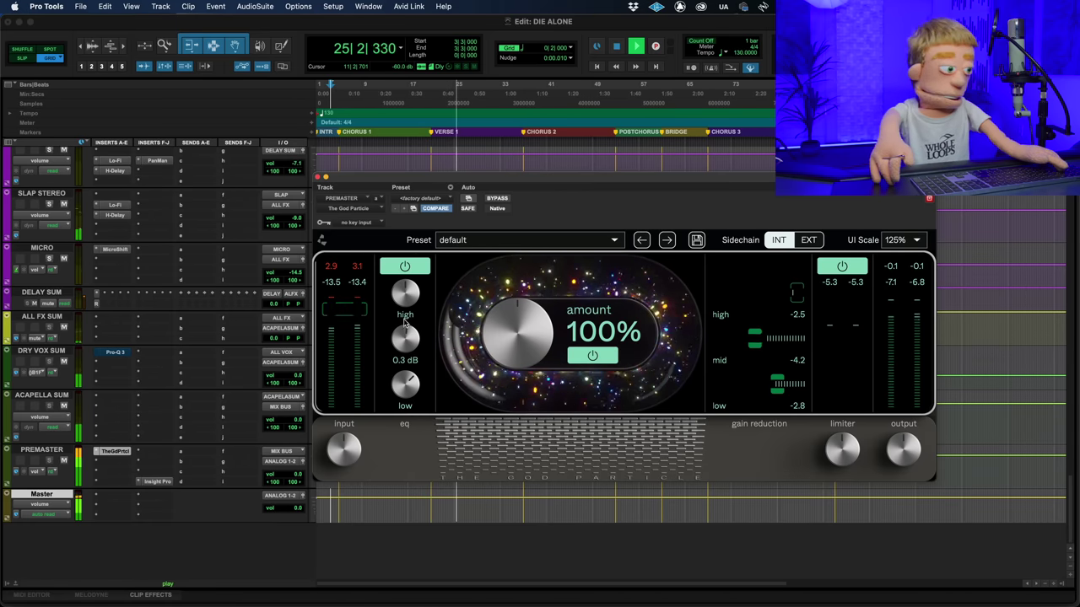
mouse_move(407, 297)
mouse_down()
mouse_move(408, 197)
mouse_move(398, 281)
mouse_move(410, 299)
mouse_up()
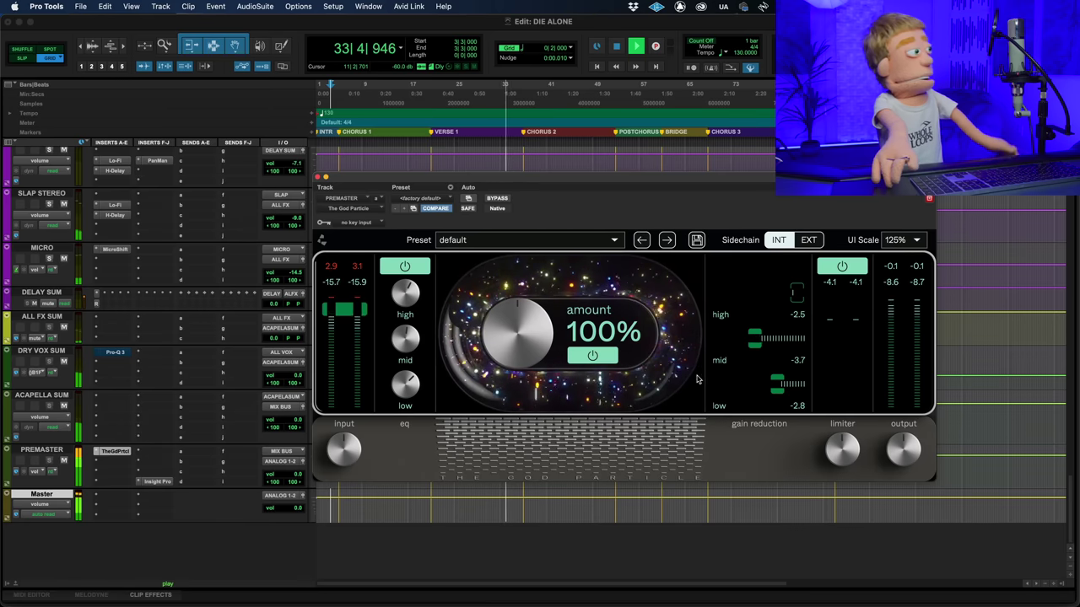
Try The God Particle's input gain against its input meter during playback, and stop the song
mouse_move(331, 449)
drag(331, 448, 341, 460)
mouse_move(376, 329)
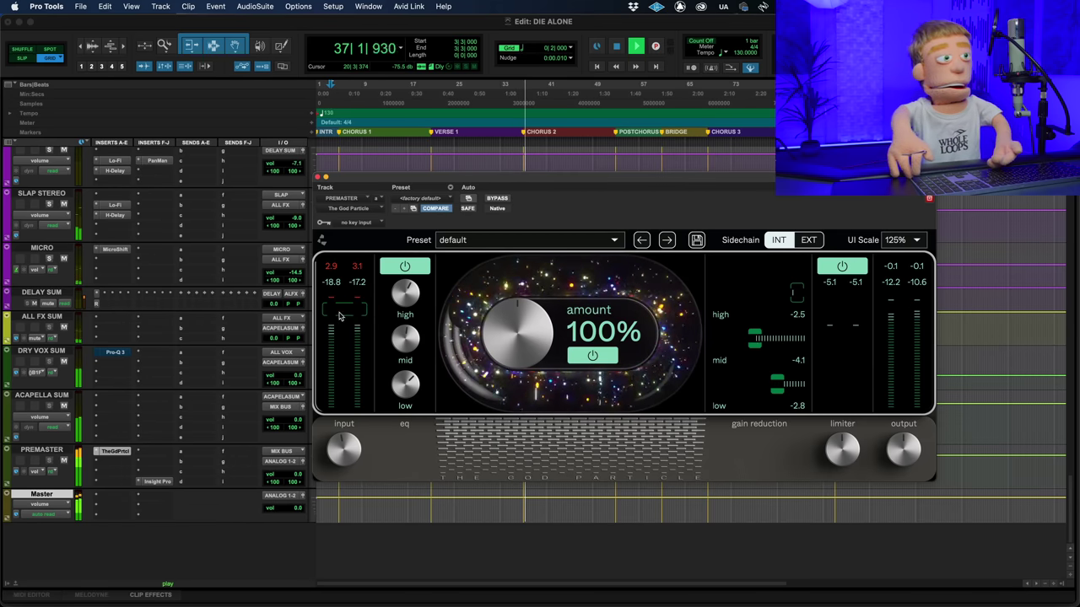
key(space)
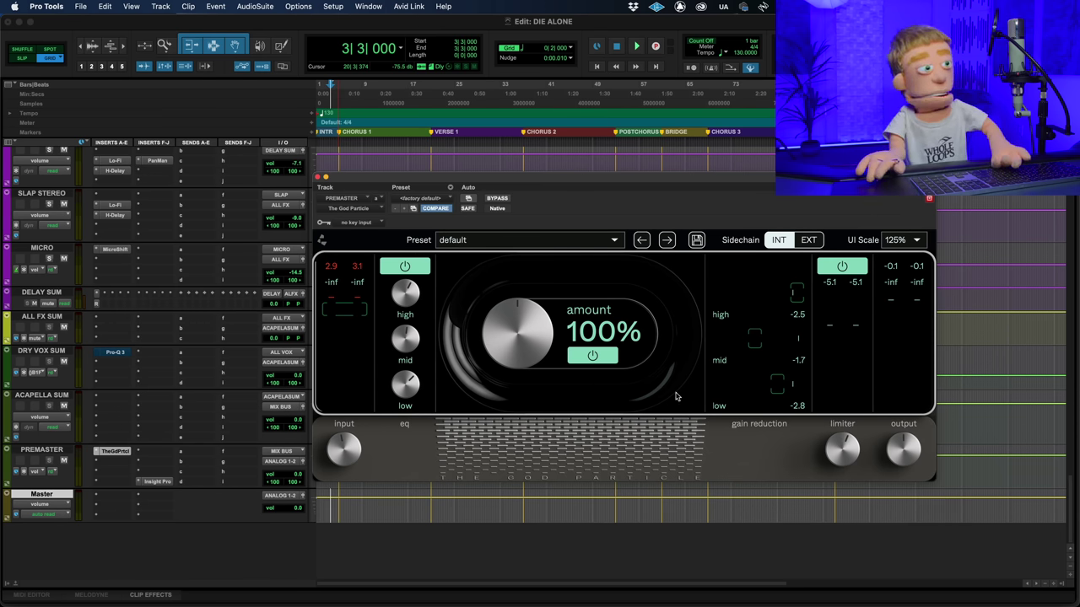
Play the song from 33|1 and compare the mix twice with The God Particle on PREMASTER bypassed and active
key(space)
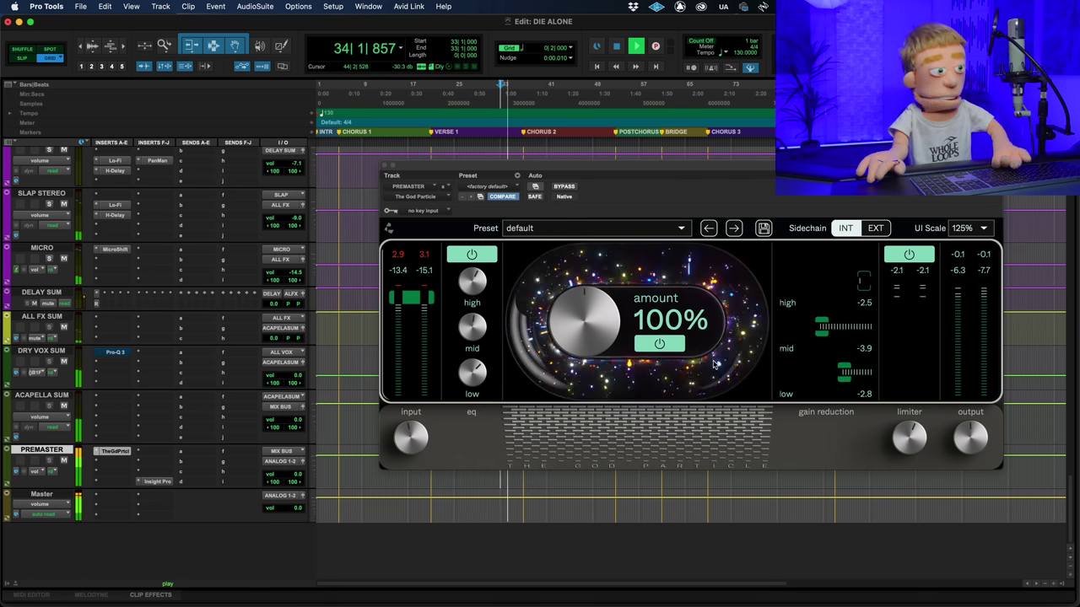
mouse_move(491, 348)
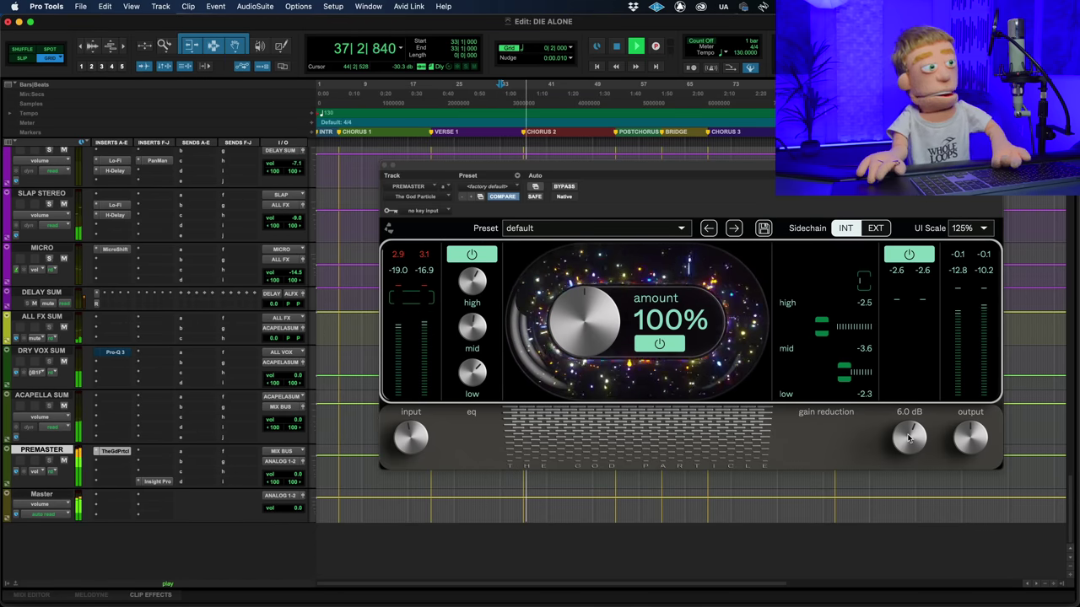
super+click(116, 453)
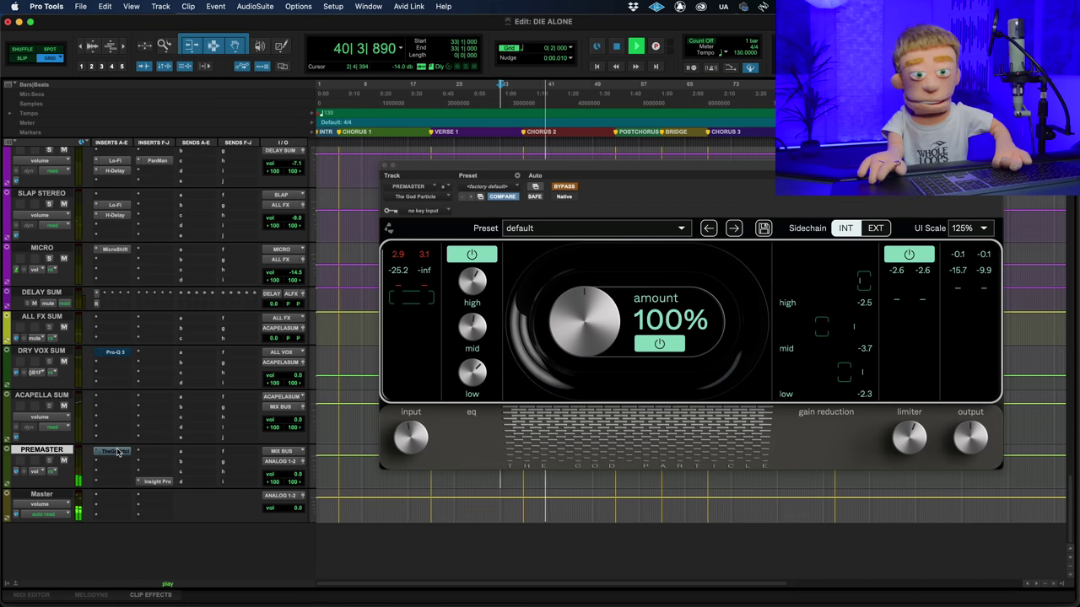
super+click(117, 453)
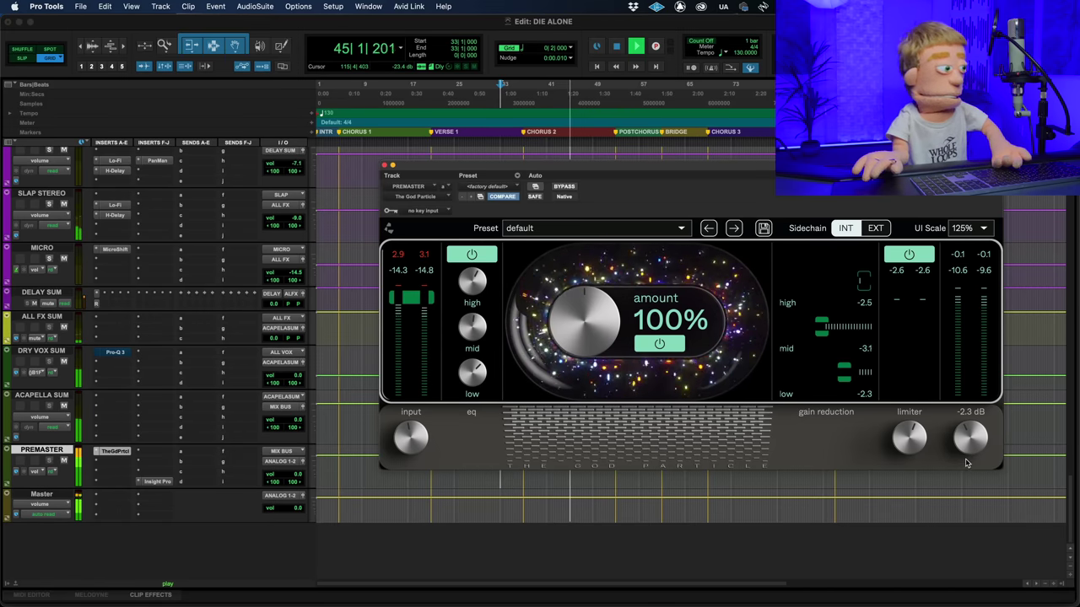
super+click(116, 453)
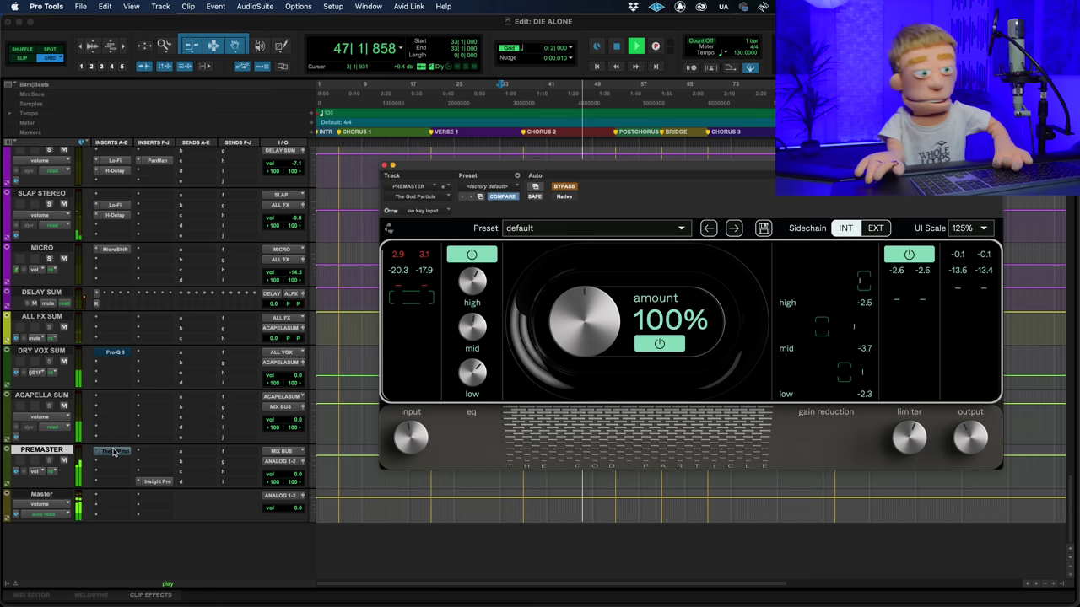
super+click(116, 452)
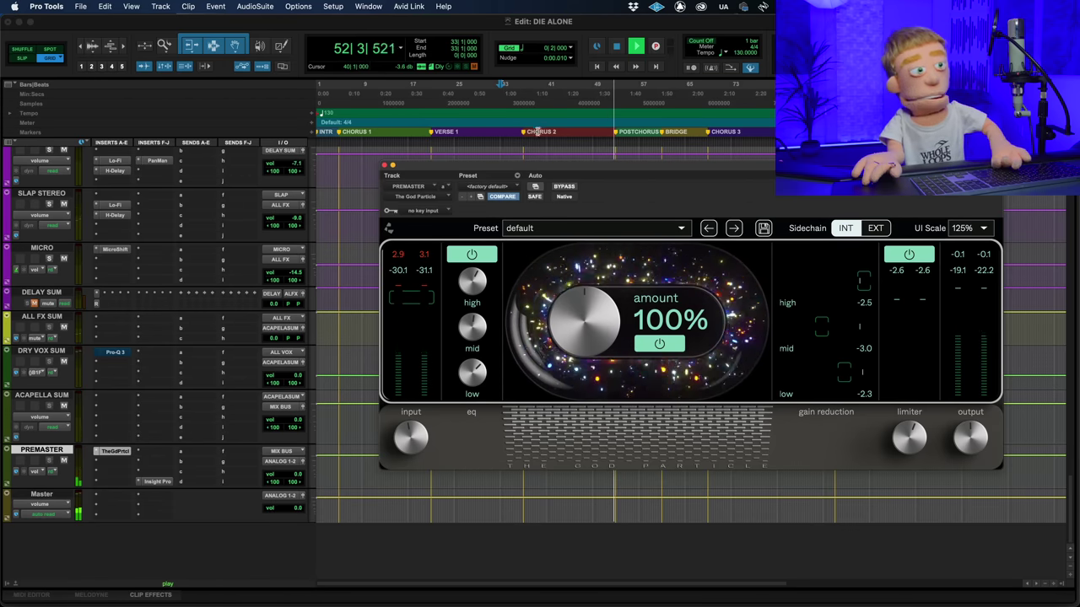
Shift The God Particle's window slightly, compare its bypassed and active sound once more as the song plays, and close the window
drag(466, 169, 457, 167)
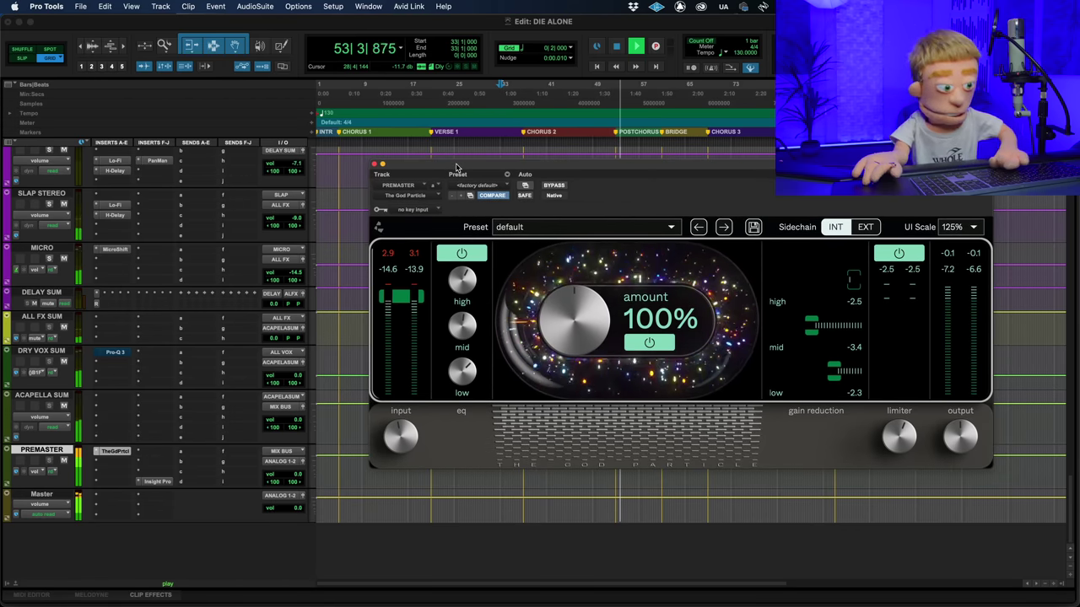
mouse_move(961, 450)
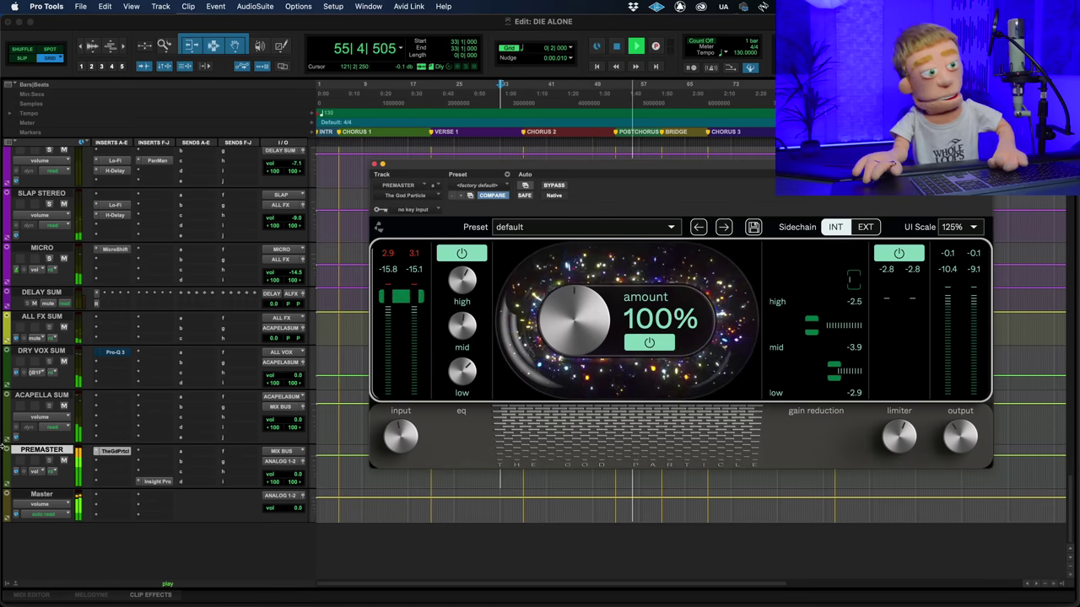
click(553, 186)
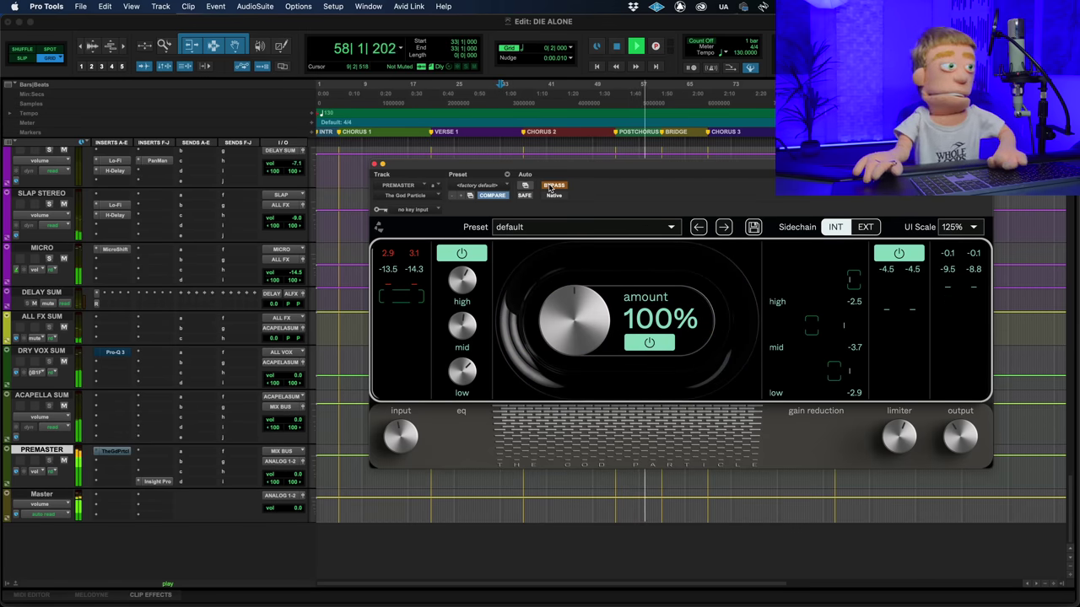
click(550, 186)
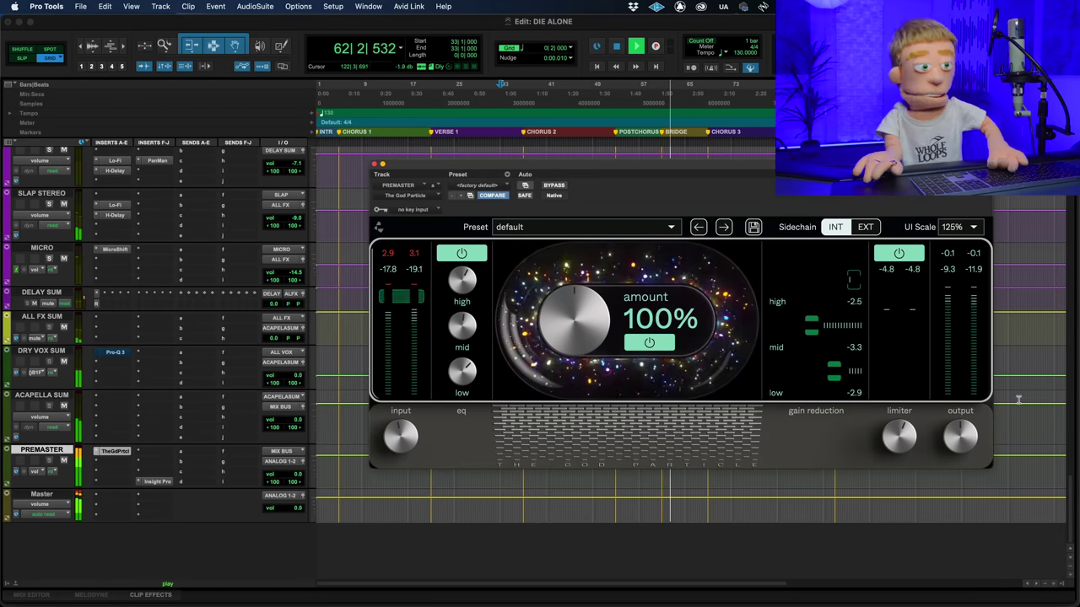
click(374, 164)
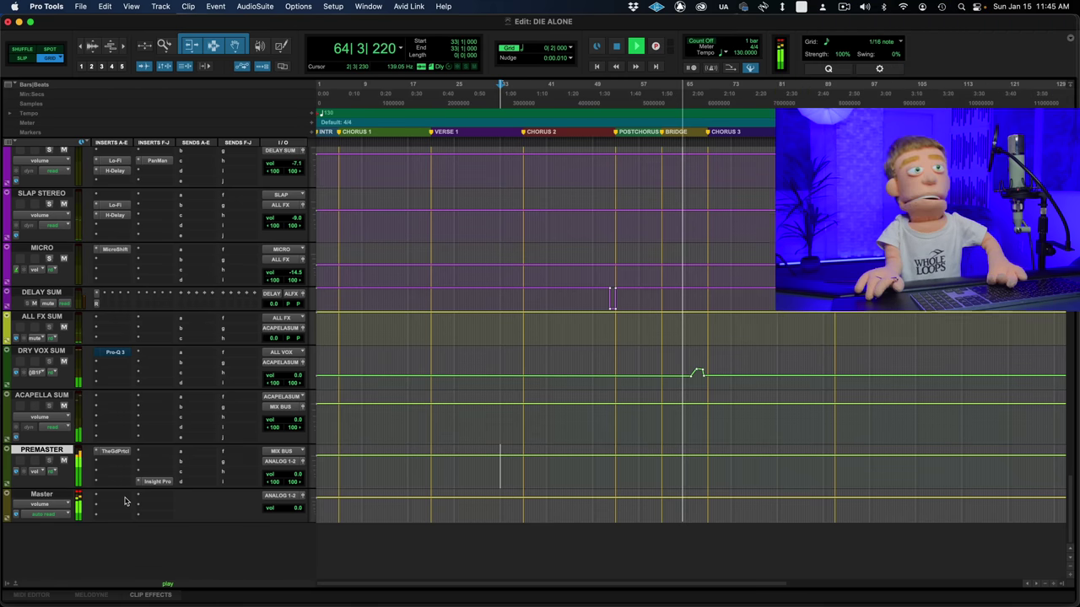
Open Insight Pro on PREMASTER during playback and move its window up to show the Loudness, Levels and Sound Field meters in full
click(155, 481)
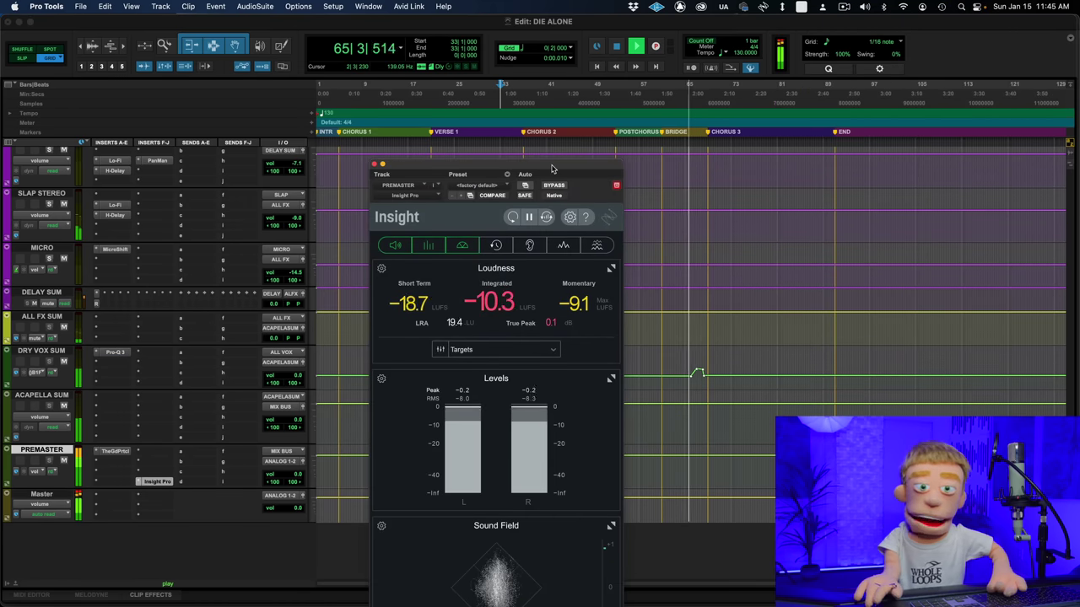
drag(551, 165, 530, 85)
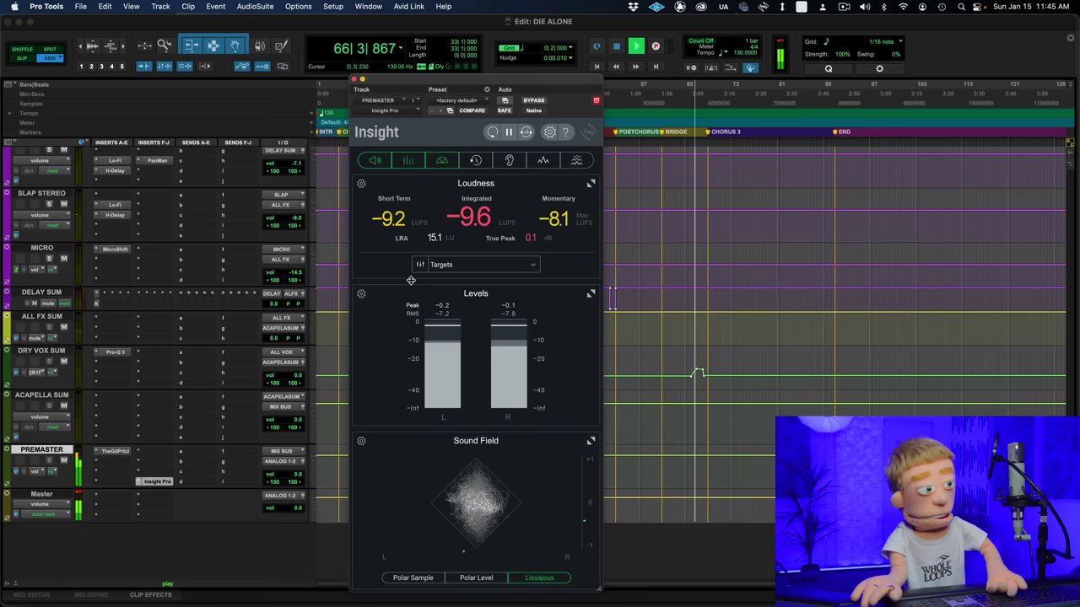
drag(447, 81, 446, 61)
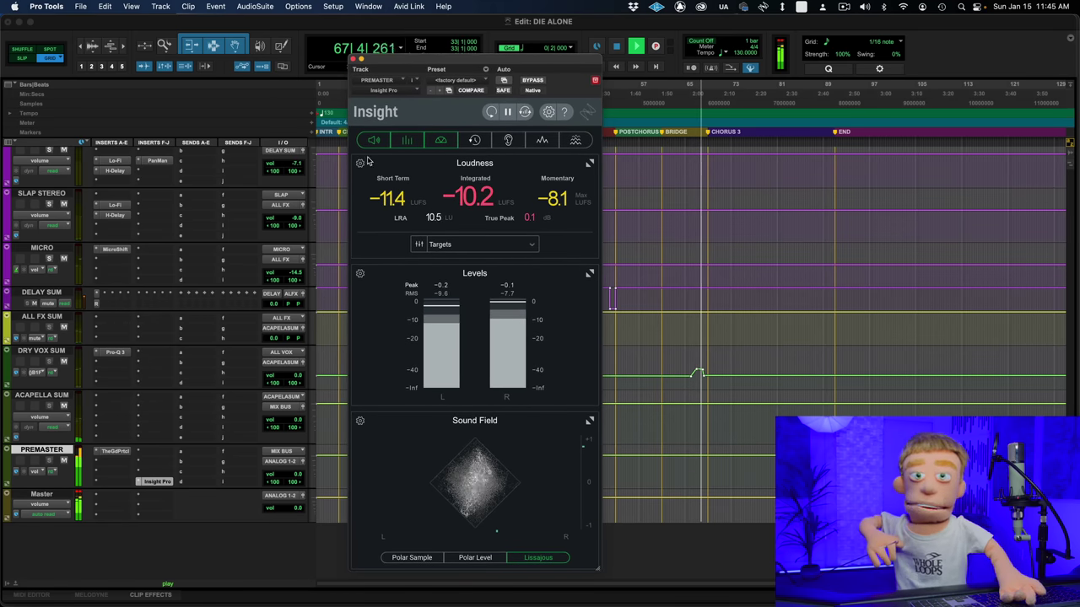